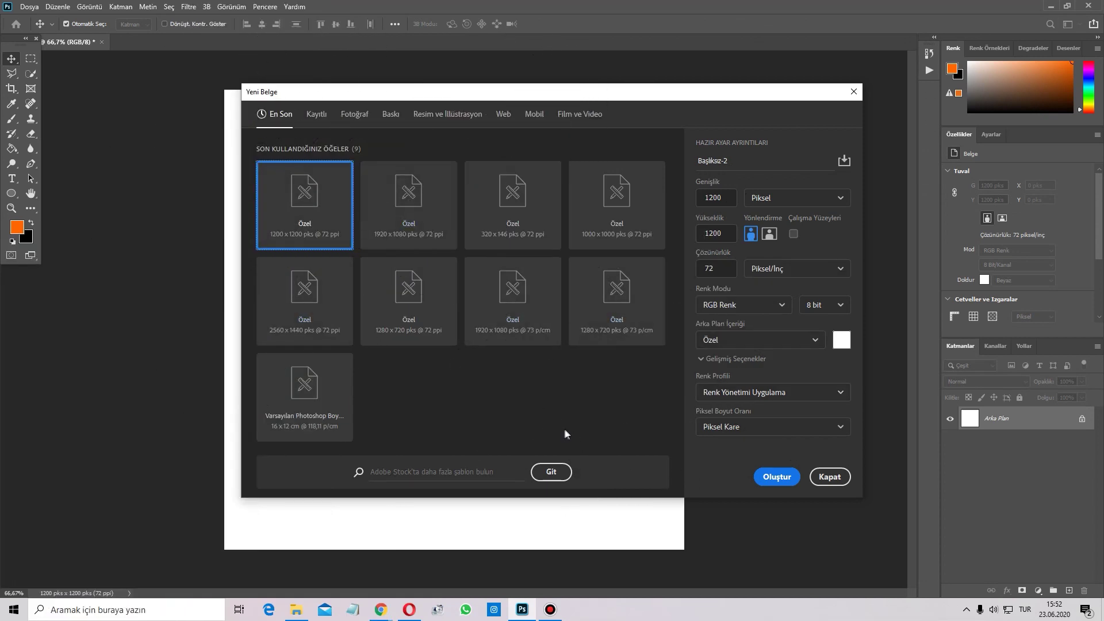
Create a 1200 x 1200 px, 72 ppi RGB document with a white background
{"action": "left_click", "coordinate": [776, 482]}
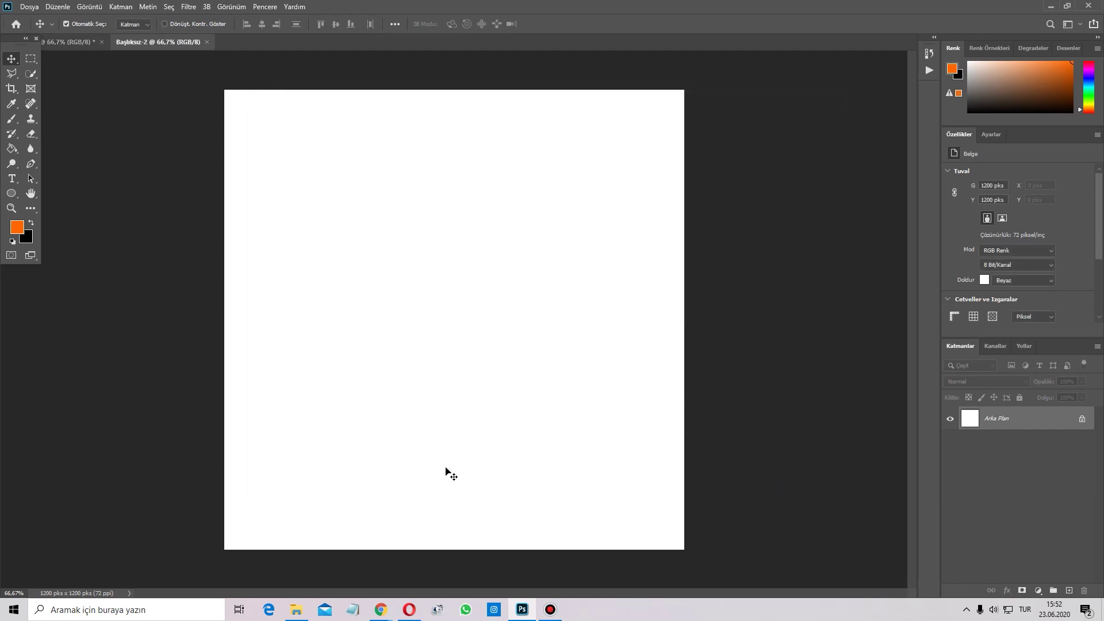
Place the portrait photo 4914.jpg and scale it to about 57% inside the white square
{"action": "left_click_drag", "start_coordinate": [297, 609], "coordinate": [406, 328]}
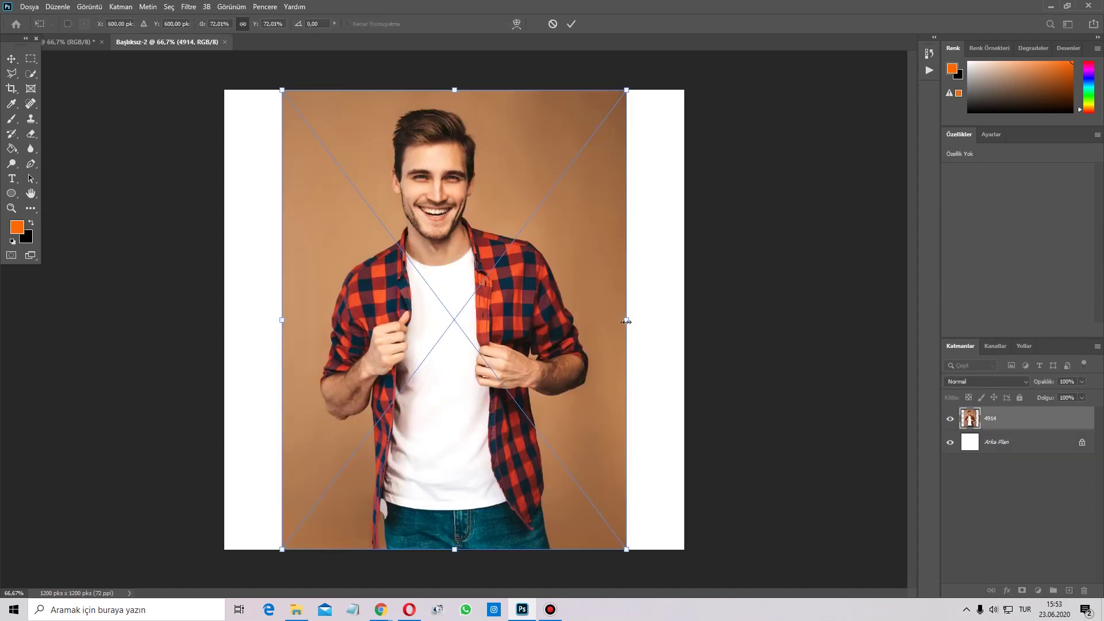
{"action": "left_click_drag", "start_coordinate": [626, 322], "coordinate": [603, 321]}
{"action": "left_click_drag", "start_coordinate": [474, 335], "coordinate": [483, 326]}
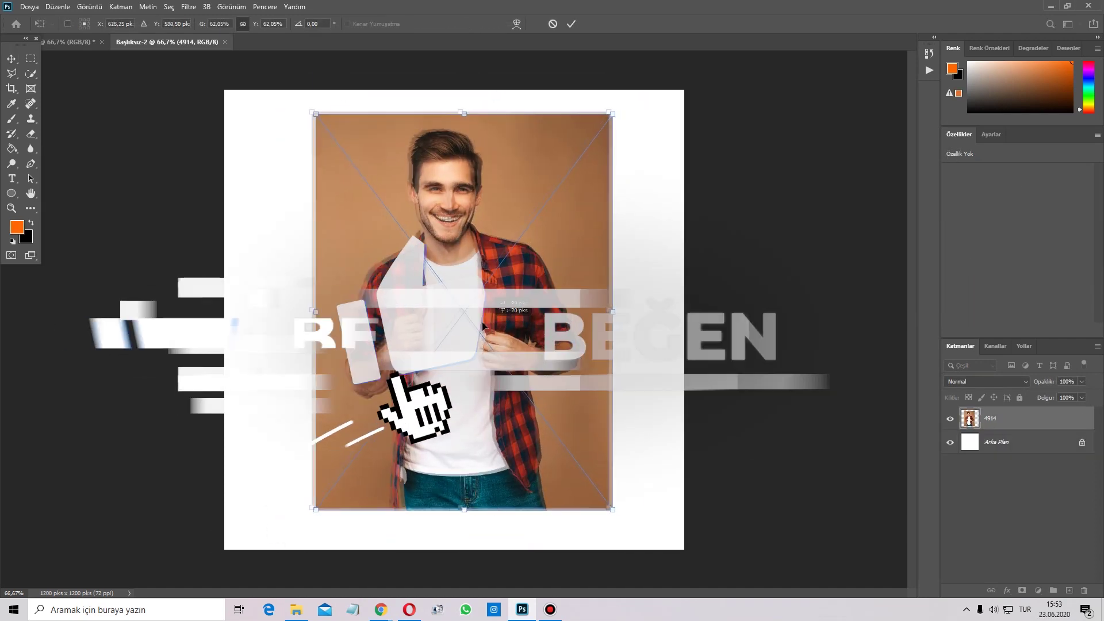
{"action": "left_click_drag", "start_coordinate": [612, 311], "coordinate": [584, 301]}
{"action": "left_click_drag", "start_coordinate": [460, 258], "coordinate": [470, 244]}
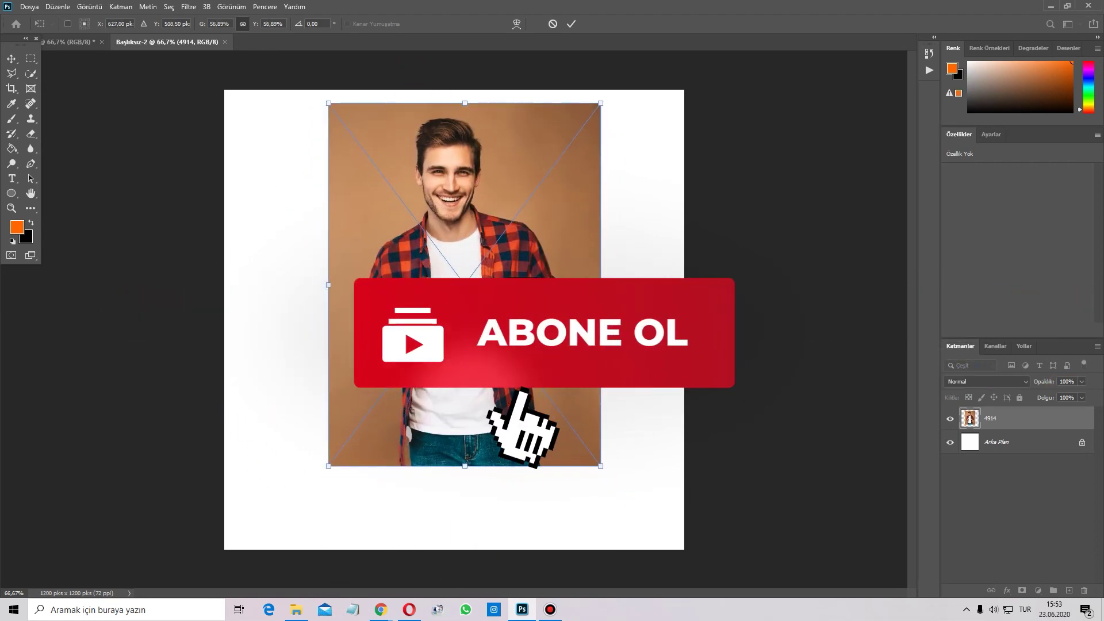
{"action": "left_click", "coordinate": [572, 24]}
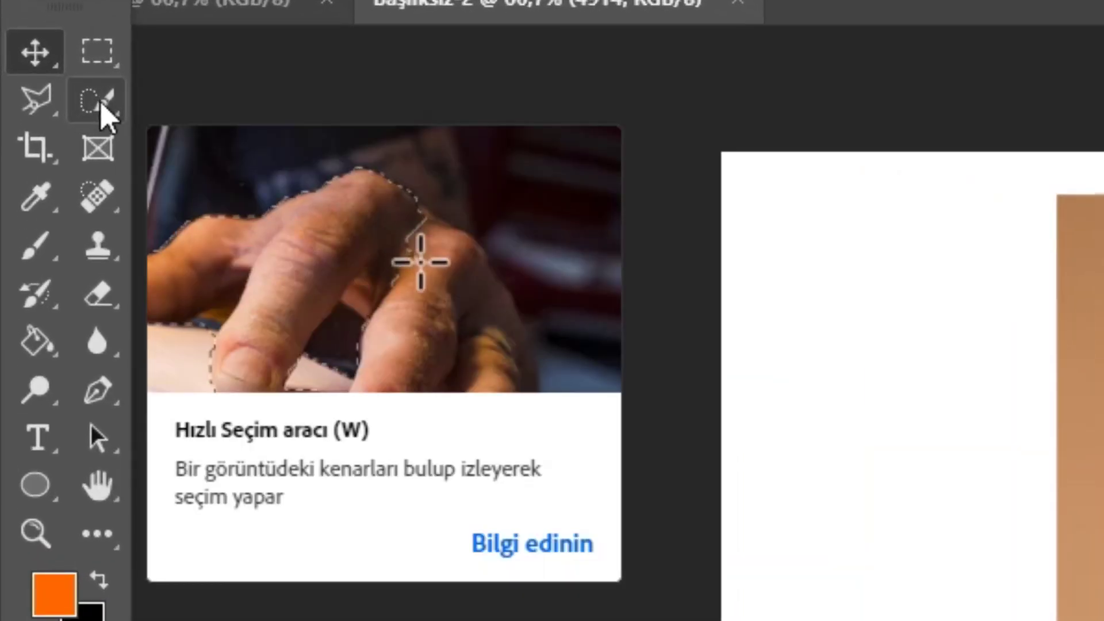
{"action": "left_click", "coordinate": [102, 106]}
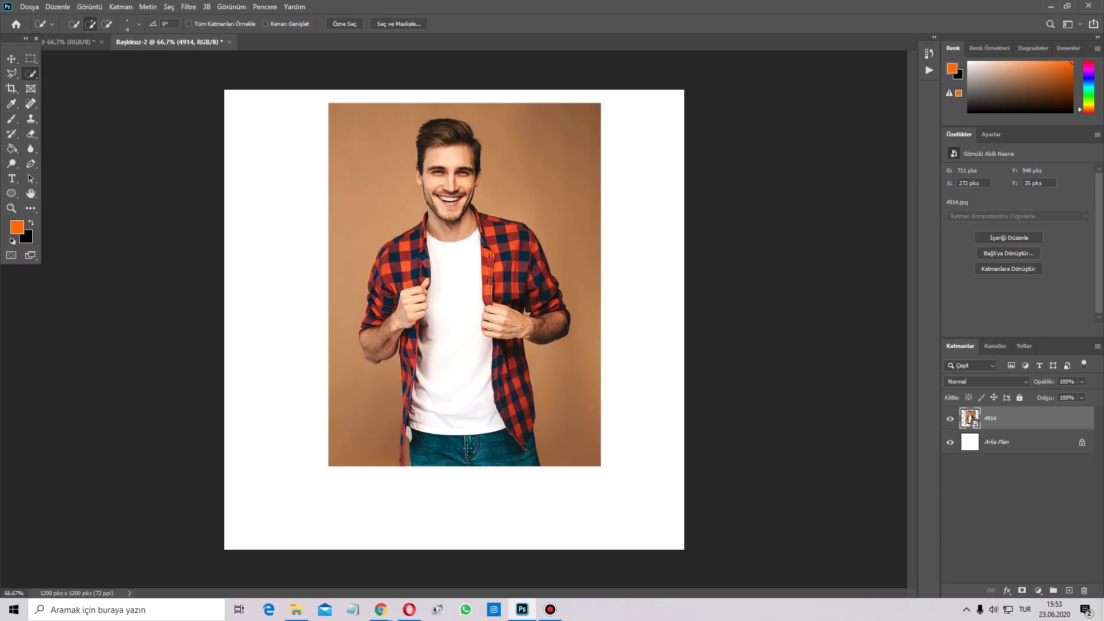
Quick-select the man's T-shirt, jeans, hair, face and neck
{"action": "scroll", "coordinate": [468, 447], "scroll_direction": "up", "scroll_amount": 1}
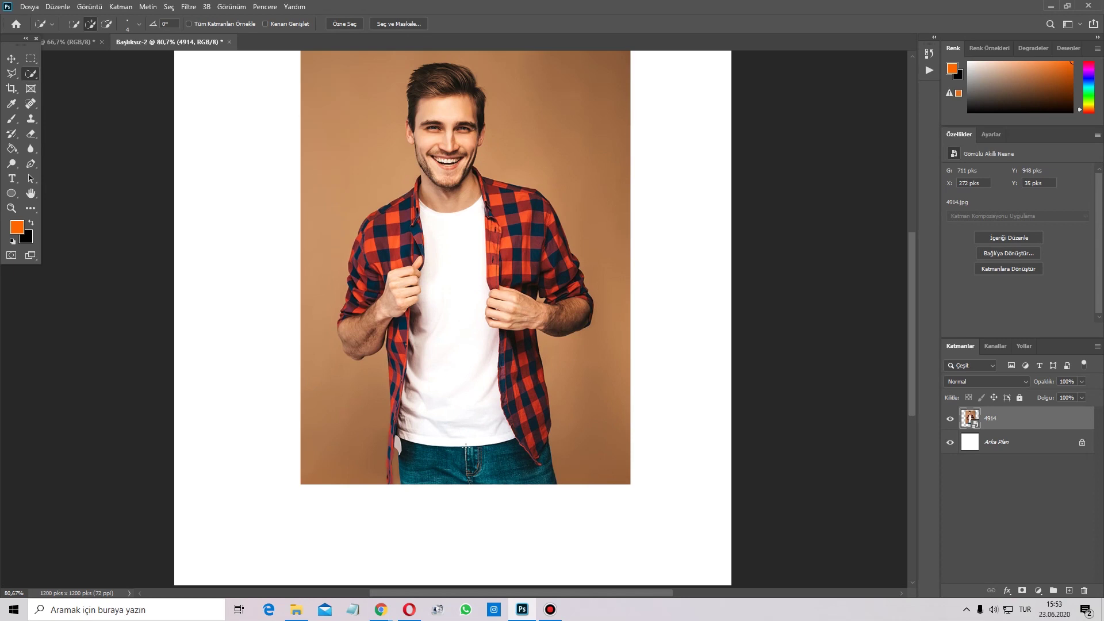
{"action": "scroll", "coordinate": [466, 448], "scroll_direction": "up", "scroll_amount": 1}
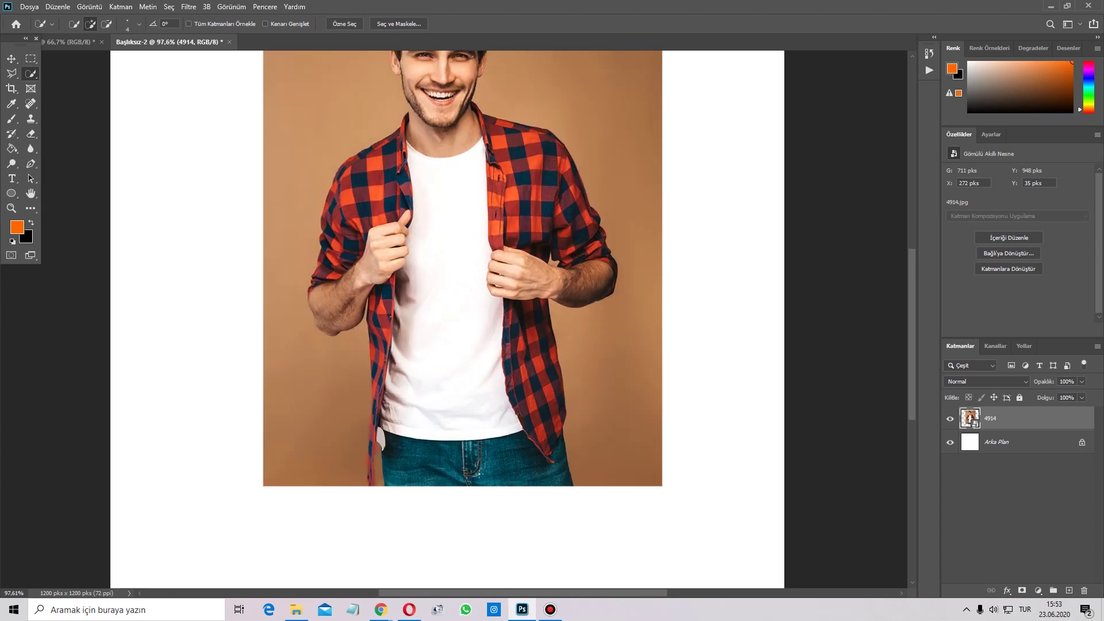
{"action": "scroll", "coordinate": [465, 448], "scroll_direction": "up", "scroll_amount": 2}
{"action": "left_click_drag", "start_coordinate": [554, 476], "coordinate": [430, 309]}
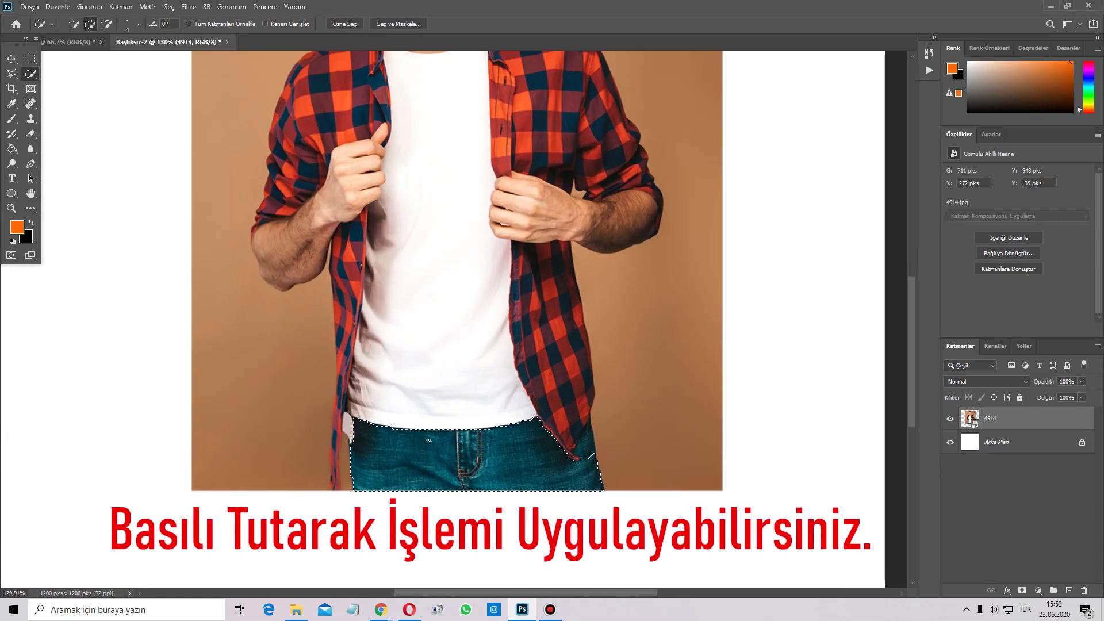
{"action": "left_click_drag", "start_coordinate": [457, 171], "coordinate": [463, 434]}
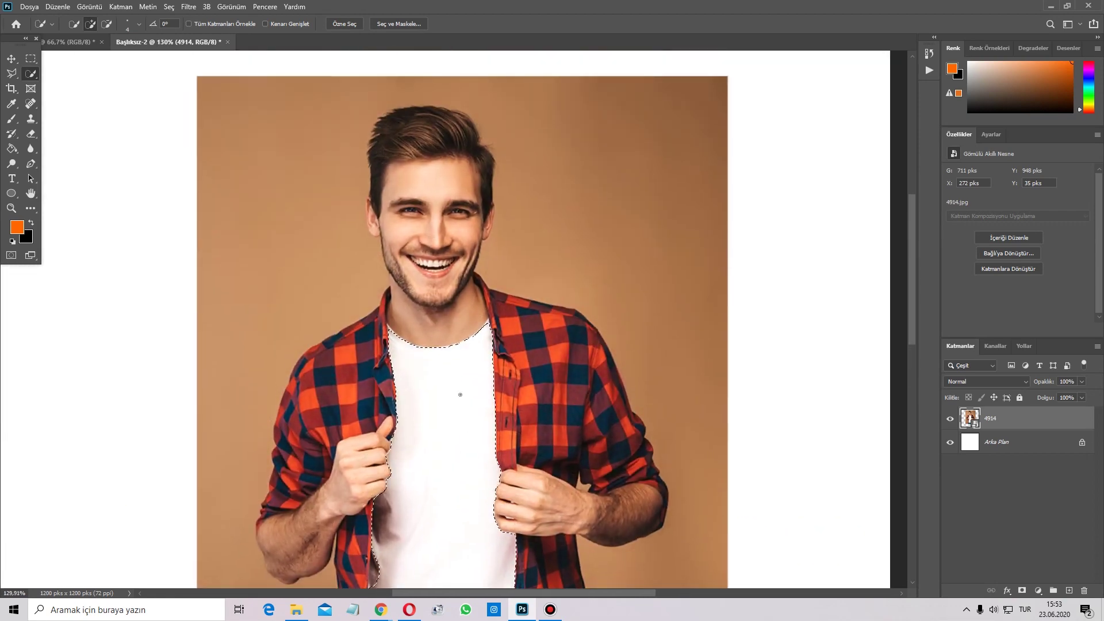
{"action": "left_click_drag", "start_coordinate": [423, 193], "coordinate": [424, 117]}
{"action": "left_click_drag", "start_coordinate": [423, 218], "coordinate": [429, 299]}
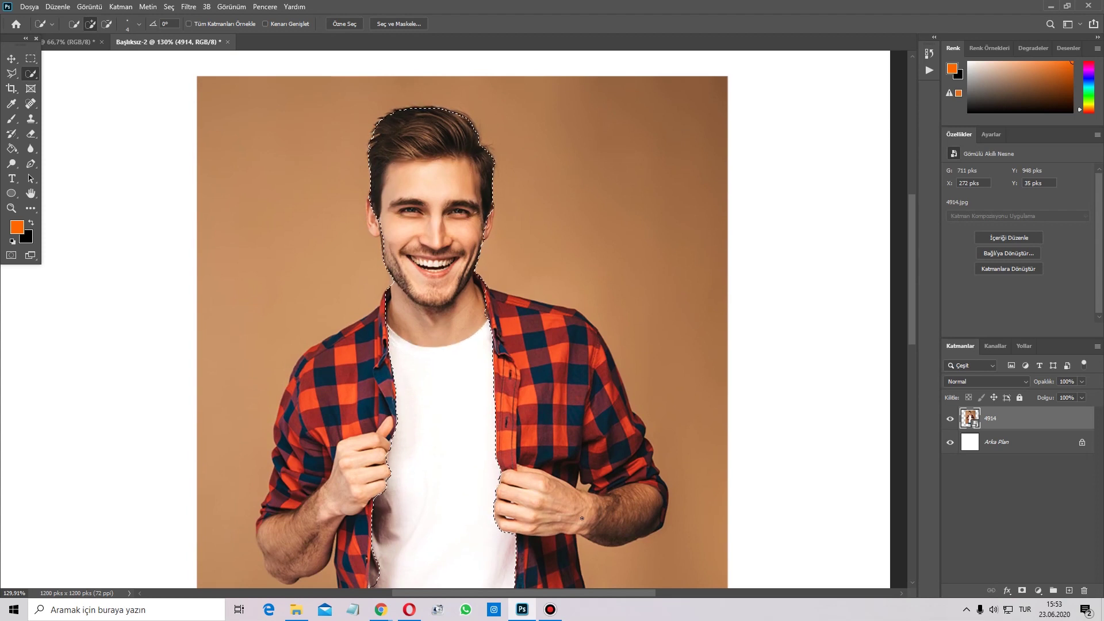
Add the right side of the shirt and both arms to the selection
{"action": "mouse_move", "coordinate": [912, 287]}
{"action": "left_mouse_down"}
{"action": "mouse_move", "coordinate": [913, 318]}
{"action": "mouse_move", "coordinate": [916, 251]}
{"action": "left_mouse_up"}
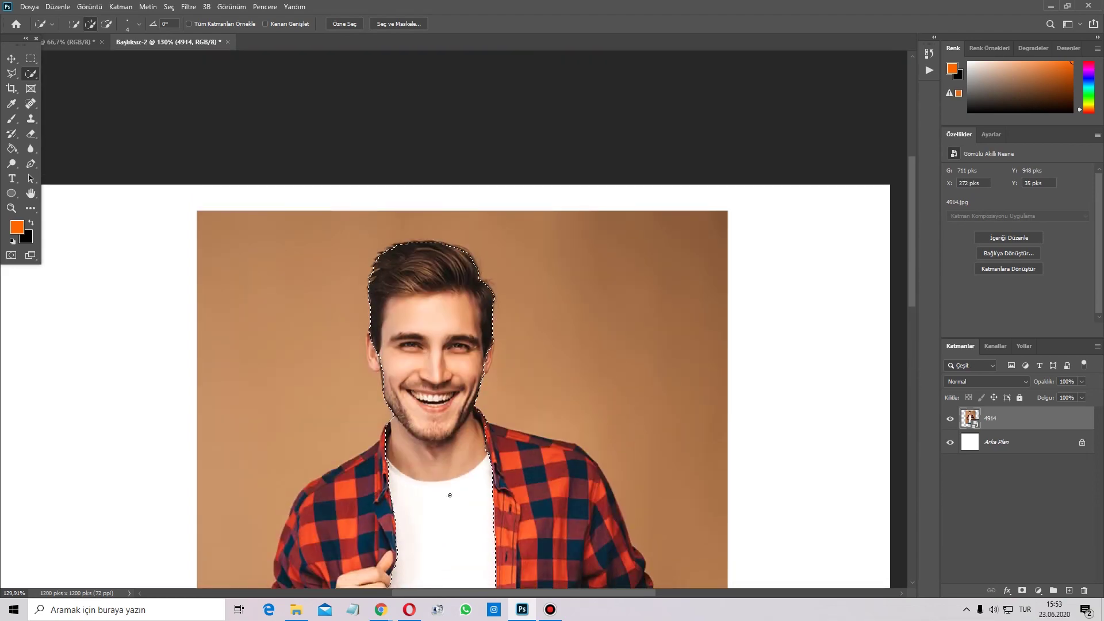
{"action": "mouse_move", "coordinate": [451, 506]}
{"action": "left_mouse_down"}
{"action": "mouse_move", "coordinate": [450, 310]}
{"action": "mouse_move", "coordinate": [394, 169]}
{"action": "left_mouse_up"}
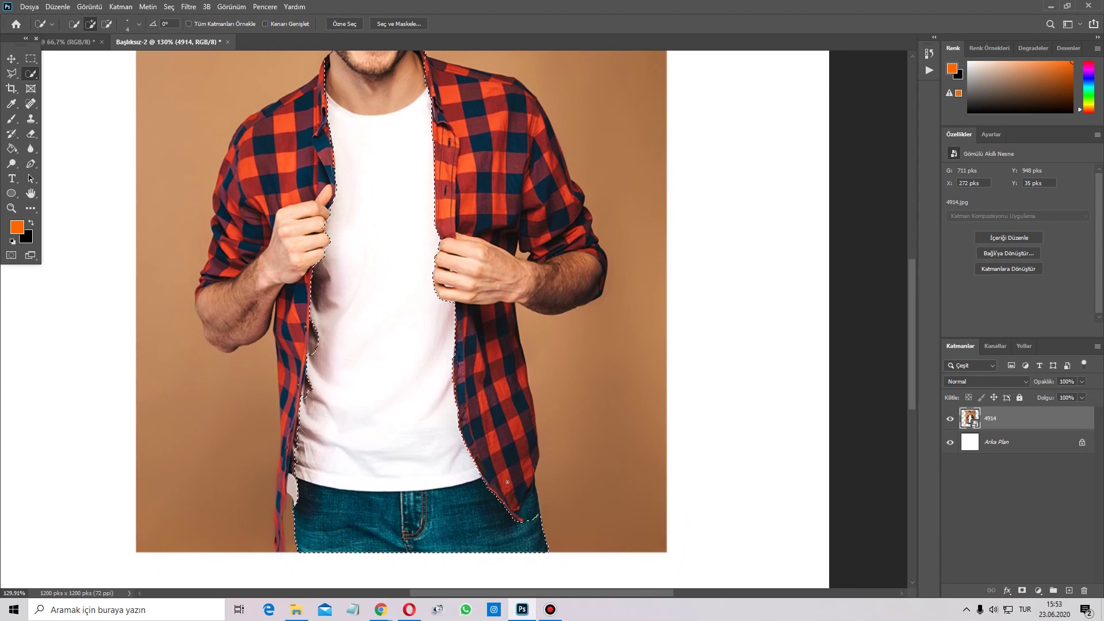
{"action": "left_click_drag", "start_coordinate": [507, 500], "coordinate": [520, 261]}
{"action": "mouse_move", "coordinate": [477, 156]}
{"action": "left_mouse_down"}
{"action": "mouse_move", "coordinate": [444, 259]}
{"action": "mouse_move", "coordinate": [447, 334]}
{"action": "left_mouse_up"}
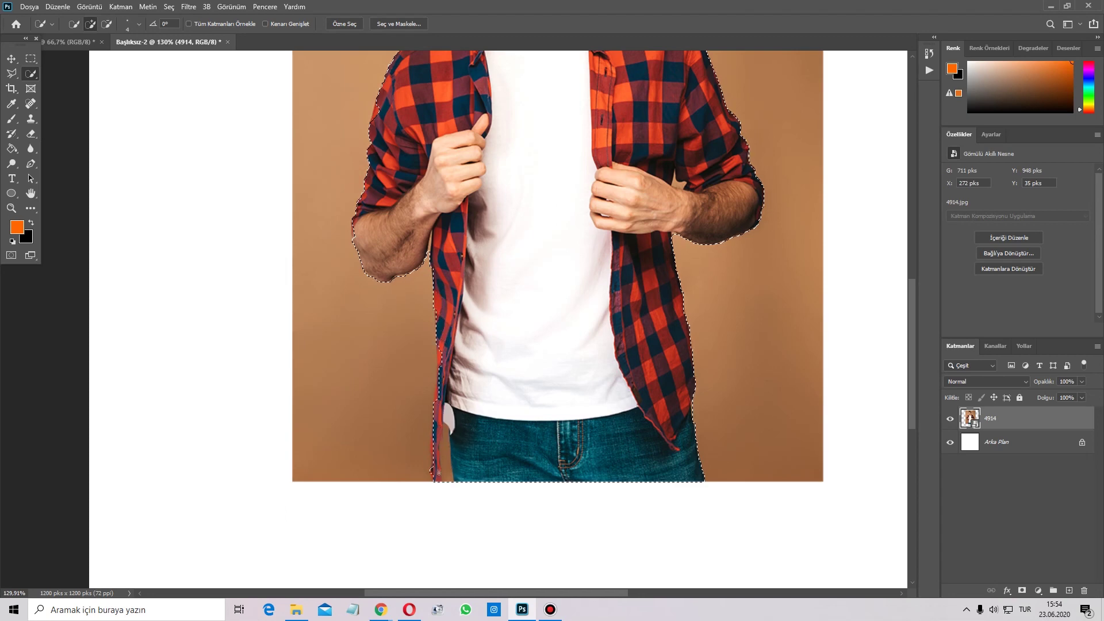
{"action": "left_click_drag", "start_coordinate": [454, 142], "coordinate": [452, 455]}
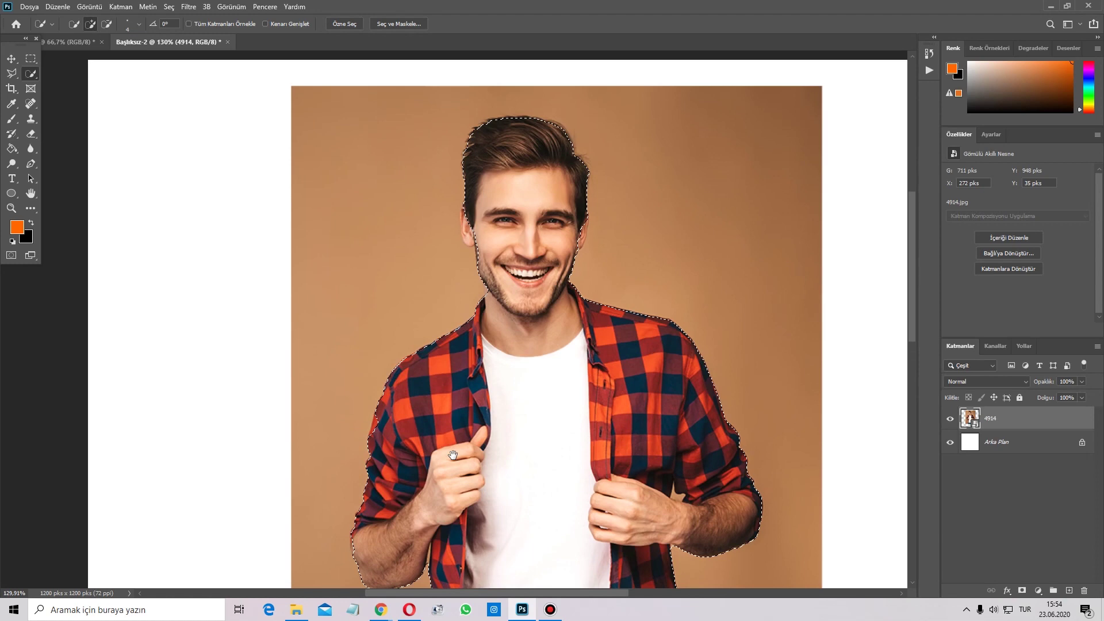
Zoom in and add both ears to the man's selection
{"action": "scroll", "coordinate": [440, 252], "scroll_direction": "up", "scroll_amount": 4}
{"action": "scroll", "coordinate": [451, 234], "scroll_direction": "up", "scroll_amount": 4}
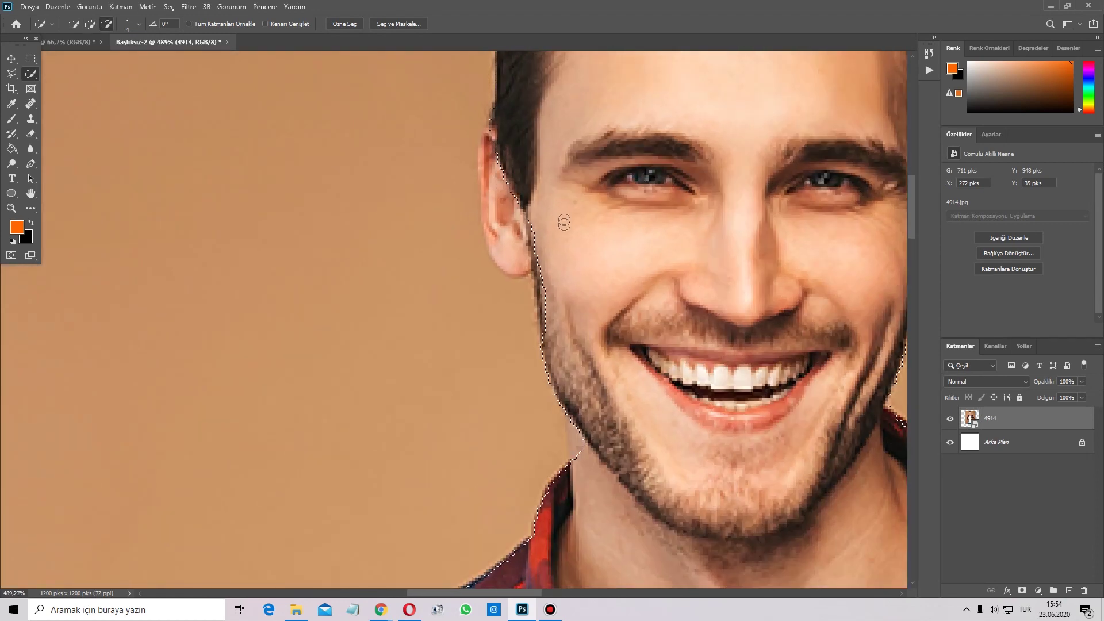
{"action": "left_click_drag", "start_coordinate": [545, 246], "coordinate": [497, 146]}
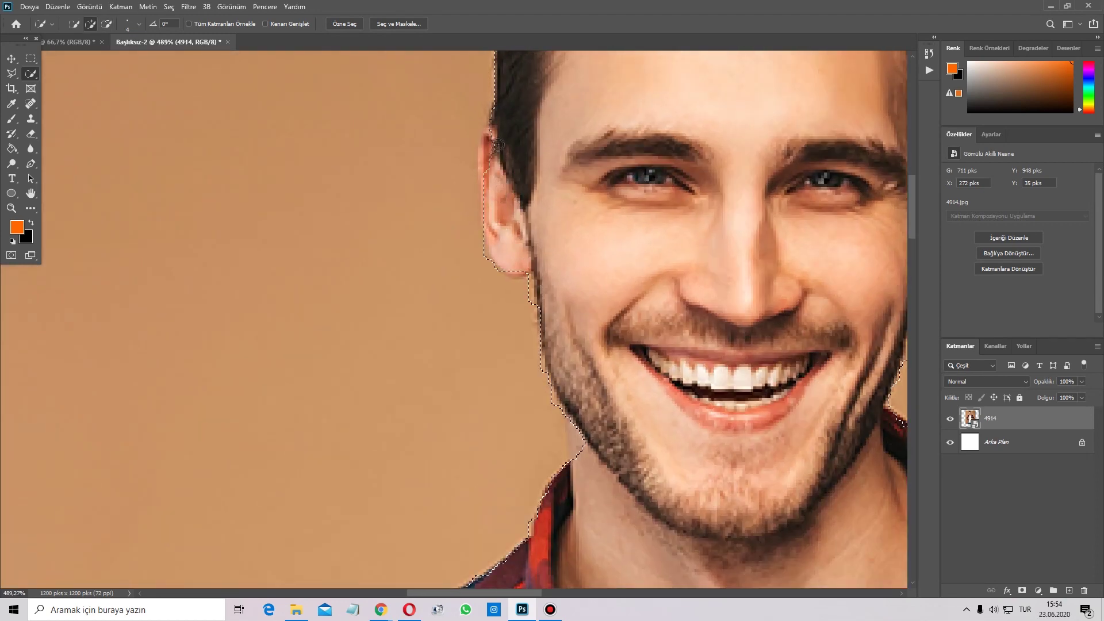
{"action": "left_click_drag", "start_coordinate": [723, 226], "coordinate": [389, 328]}
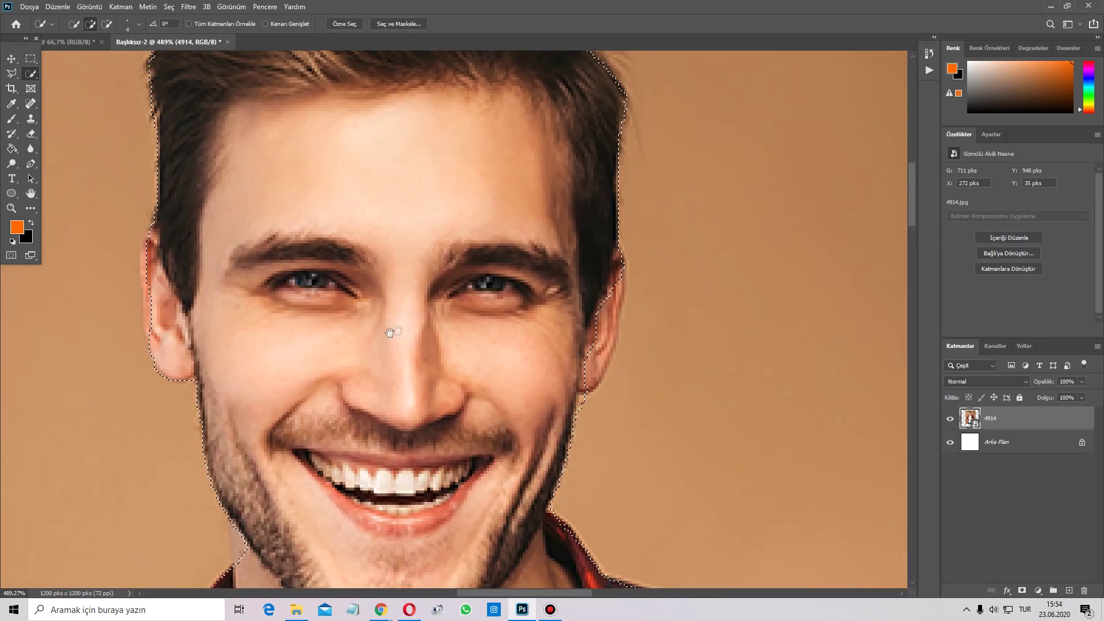
{"action": "mouse_move", "coordinate": [578, 361]}
{"action": "left_mouse_down"}
{"action": "mouse_move", "coordinate": [611, 299]}
{"action": "mouse_move", "coordinate": [589, 359]}
{"action": "left_mouse_up"}
{"action": "scroll", "coordinate": [455, 360], "scroll_direction": "down", "scroll_amount": 5}
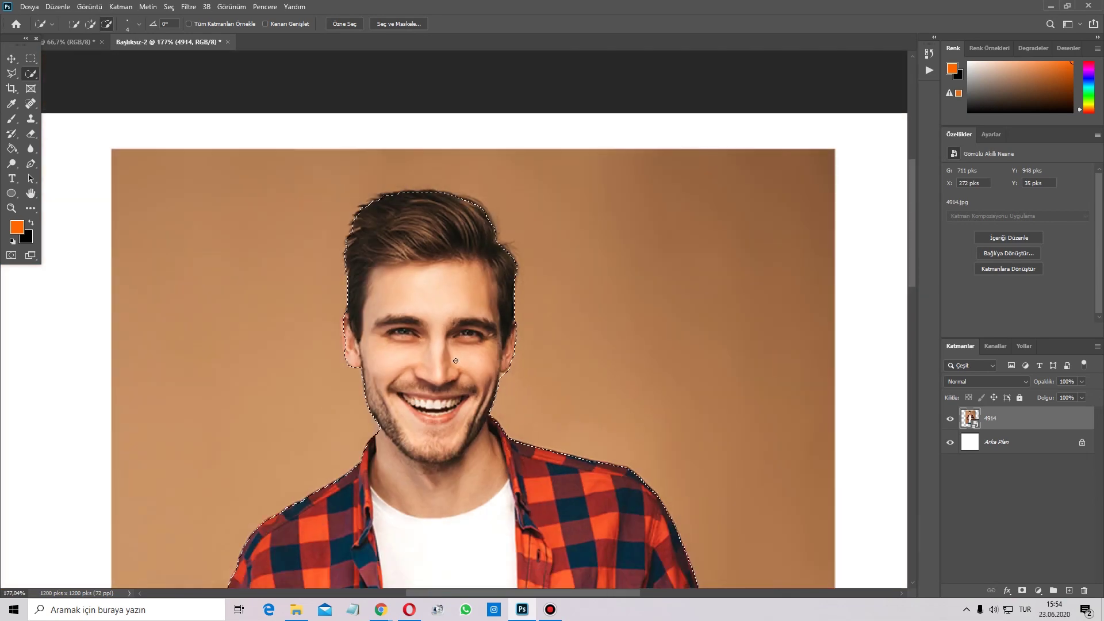
{"action": "scroll", "coordinate": [456, 361], "scroll_direction": "down", "scroll_amount": 3}
{"action": "scroll", "coordinate": [437, 339], "scroll_direction": "down", "scroll_amount": 2}
{"action": "scroll", "coordinate": [420, 322], "scroll_direction": "down", "scroll_amount": 1}
{"action": "scroll", "coordinate": [414, 310], "scroll_direction": "up", "scroll_amount": 1}
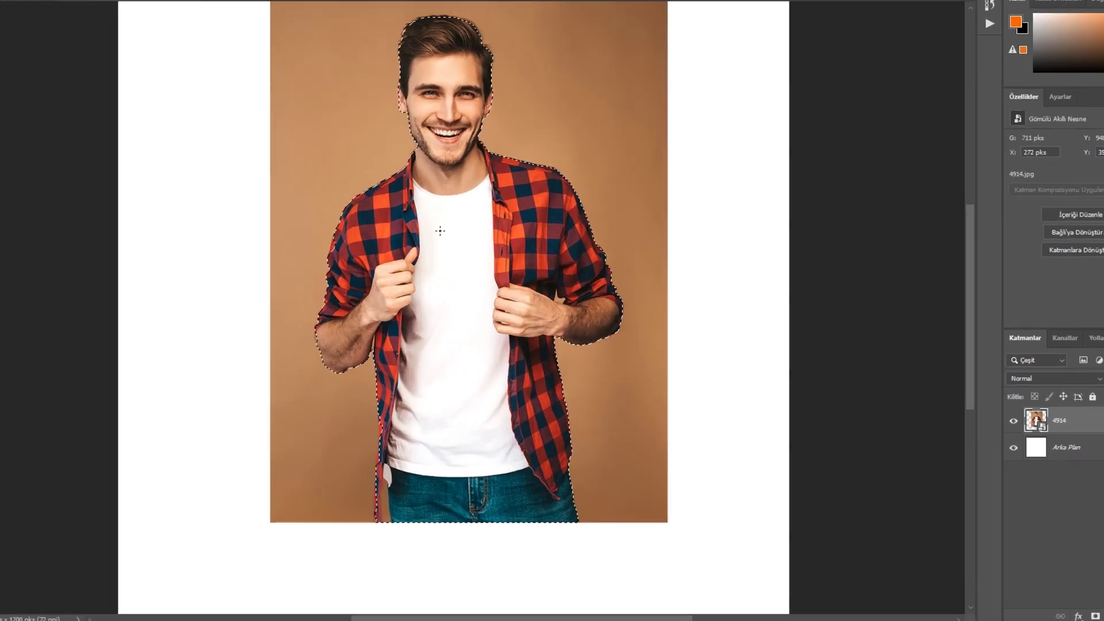
{"action": "right_click", "coordinate": [440, 231]}
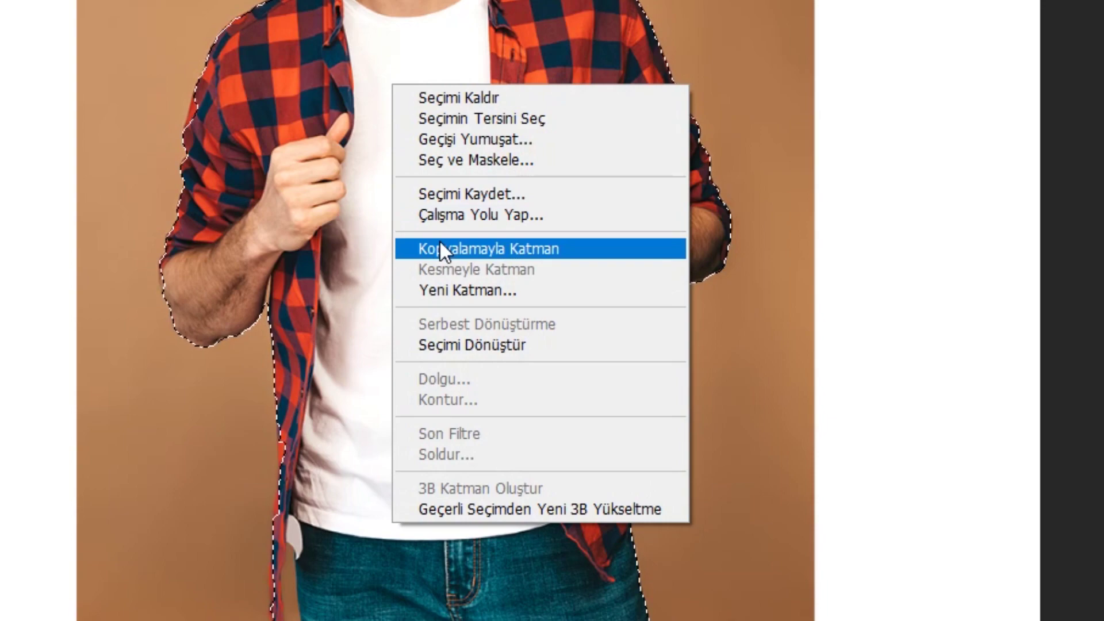
Copy the man to his own layer, delete photo layer 4914, and place two splash images
{"action": "left_click", "coordinate": [440, 243]}
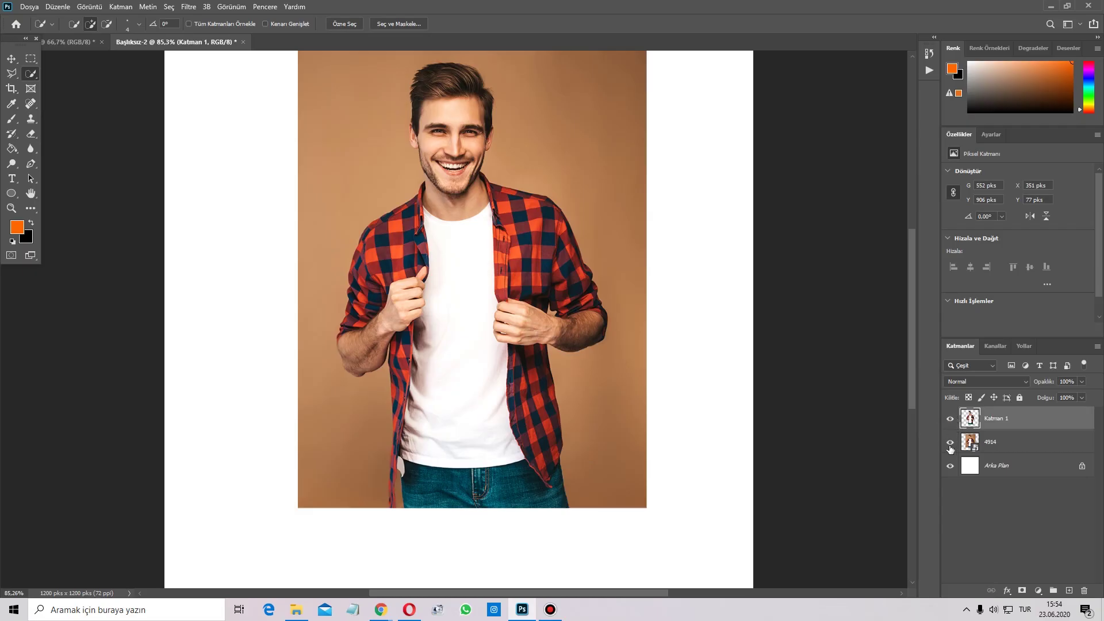
{"action": "left_click", "coordinate": [949, 444]}
{"action": "left_click", "coordinate": [1004, 452]}
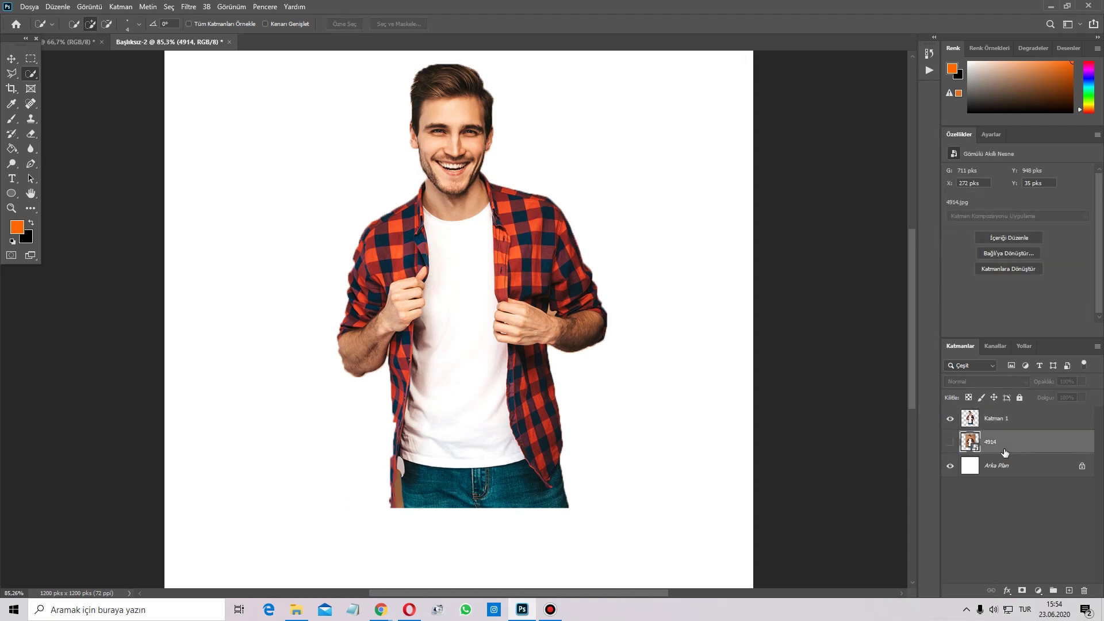
{"action": "key", "text": "Delete"}
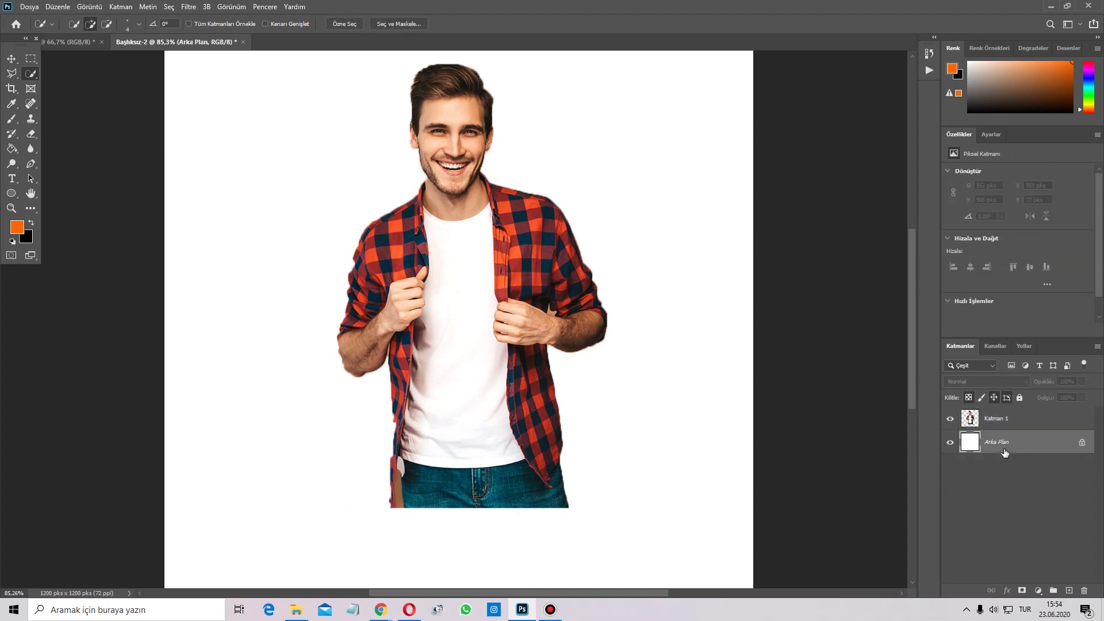
{"action": "mouse_move", "coordinate": [594, 339]}
{"action": "left_mouse_down"}
{"action": "mouse_move", "coordinate": [71, 53]}
{"action": "mouse_move", "coordinate": [636, 598]}
{"action": "mouse_move", "coordinate": [748, 620]}
{"action": "mouse_move", "coordinate": [409, 326]}
{"action": "left_mouse_up"}
{"action": "left_click", "coordinate": [570, 23]}
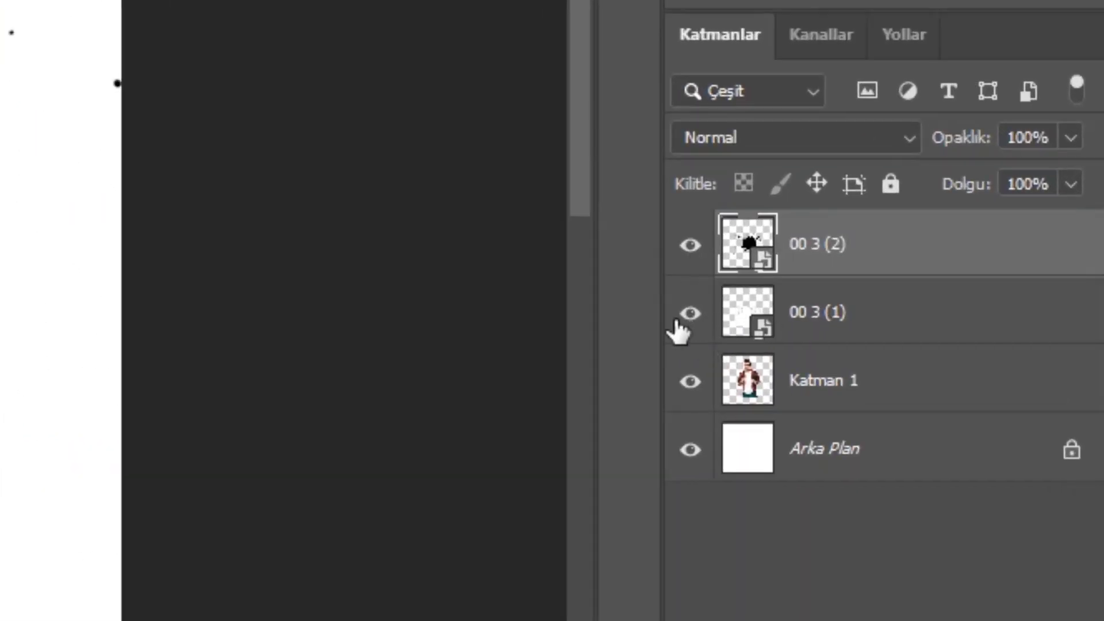
Hide layer 00 3 (1), move 00 3 (2) below the man, and scale it to about 70%
{"action": "left_click", "coordinate": [691, 317]}
{"action": "mouse_move", "coordinate": [849, 243]}
{"action": "left_mouse_down"}
{"action": "mouse_move", "coordinate": [867, 340]}
{"action": "mouse_move", "coordinate": [863, 433]}
{"action": "left_mouse_up"}
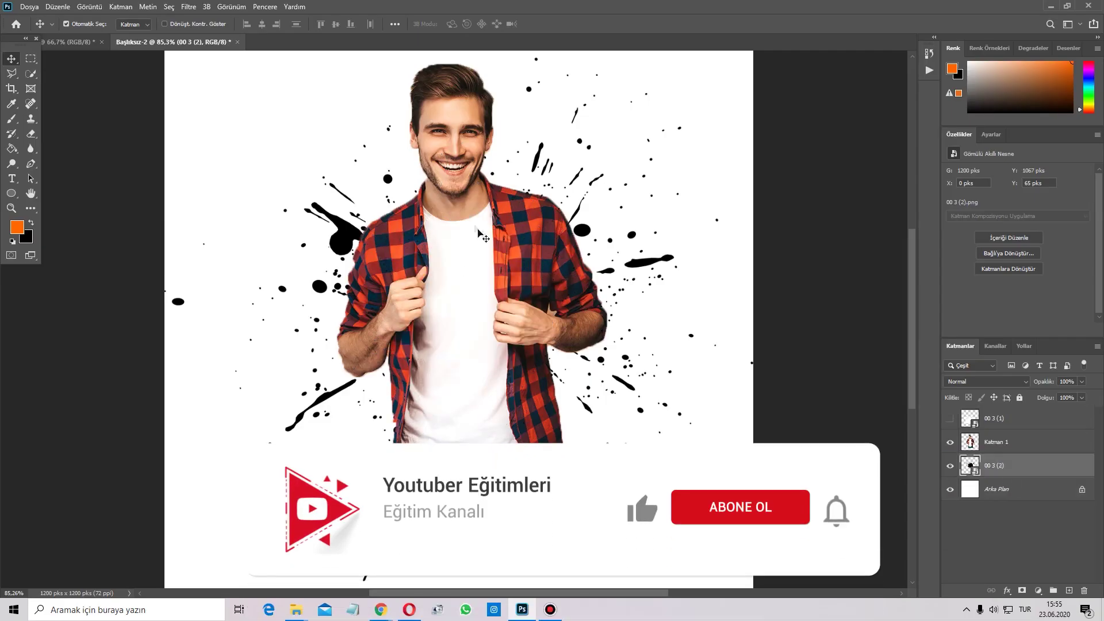
{"action": "scroll", "coordinate": [476, 230], "scroll_direction": "down", "scroll_amount": 1}
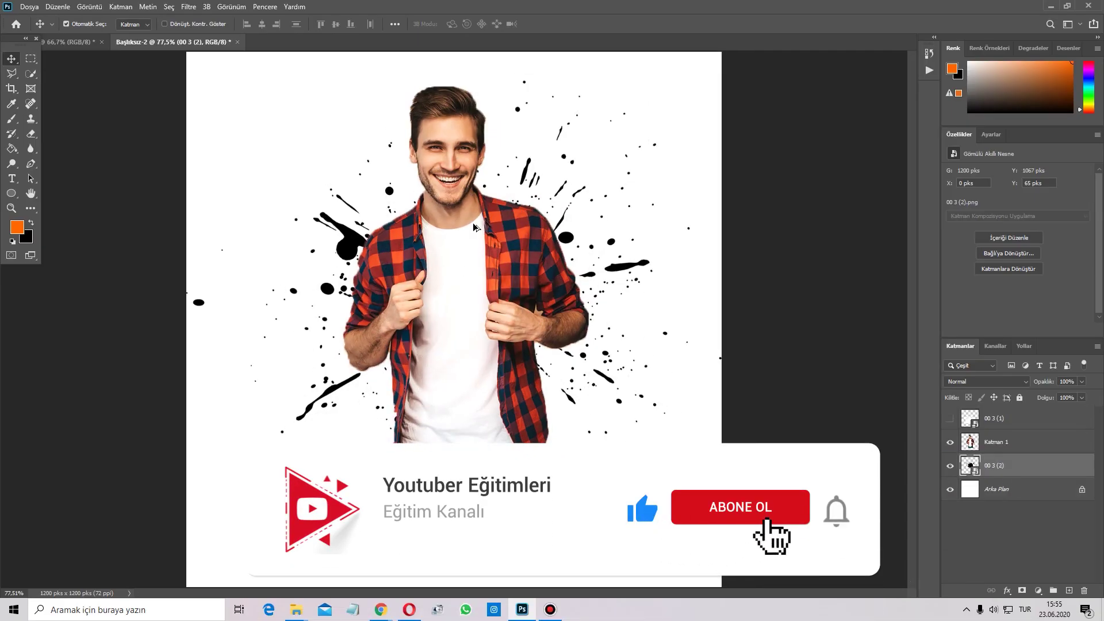
{"action": "key", "text": "ctrl+t"}
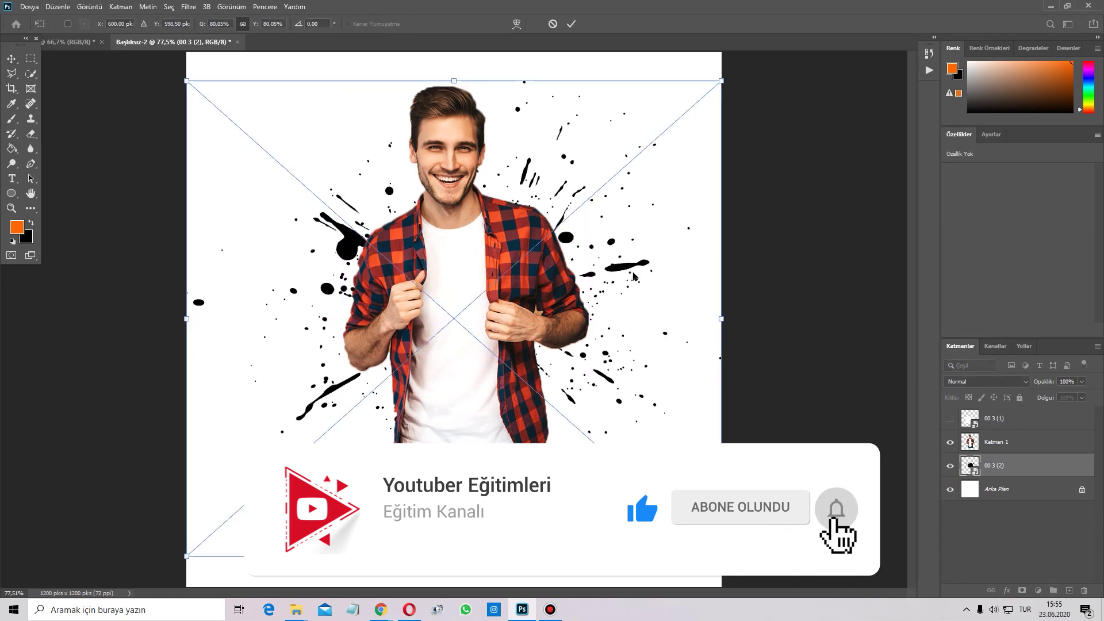
{"action": "left_click_drag", "start_coordinate": [634, 277], "coordinate": [617, 292]}
{"action": "mouse_move", "coordinate": [704, 334]}
{"action": "left_mouse_down"}
{"action": "mouse_move", "coordinate": [641, 335]}
{"action": "mouse_move", "coordinate": [634, 264]}
{"action": "mouse_move", "coordinate": [618, 291]}
{"action": "left_mouse_up"}
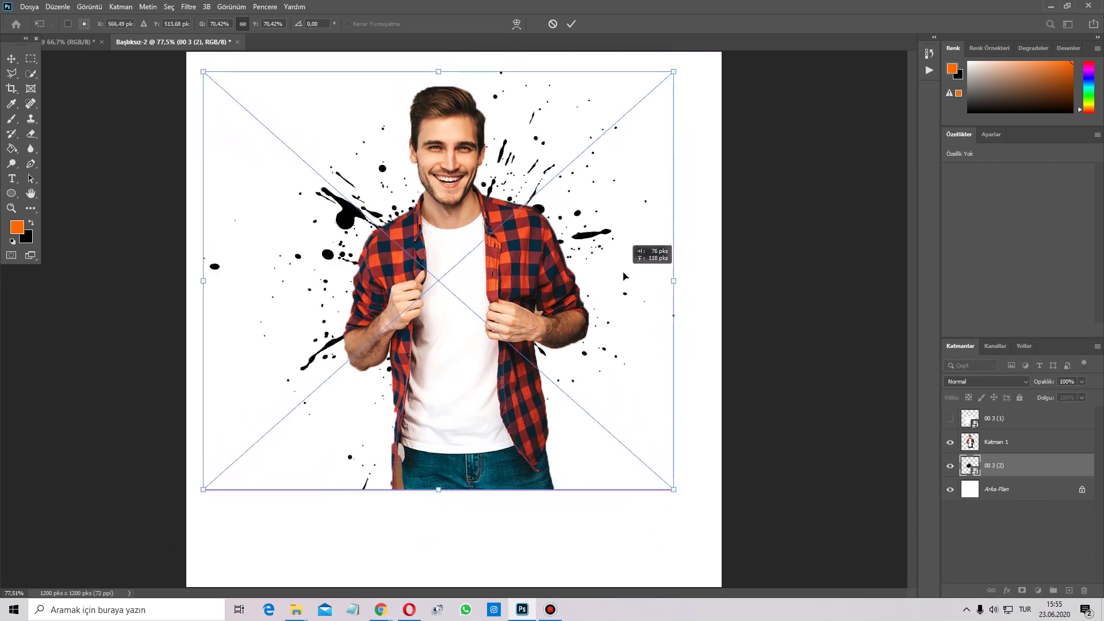
{"action": "left_click", "coordinate": [572, 25]}
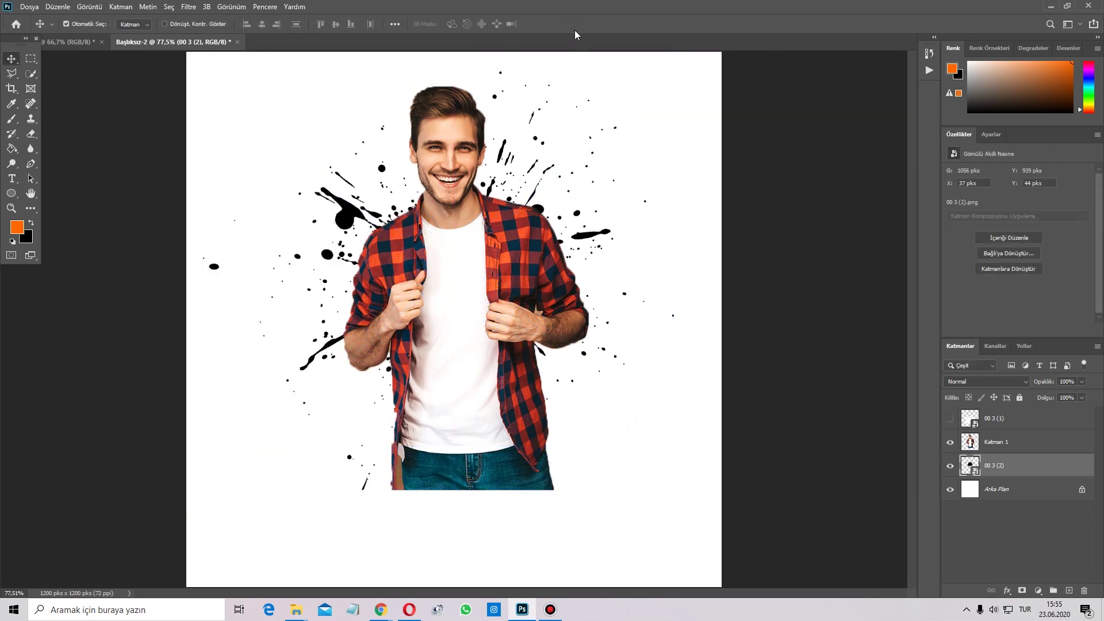
{"action": "left_click", "coordinate": [1001, 493]}
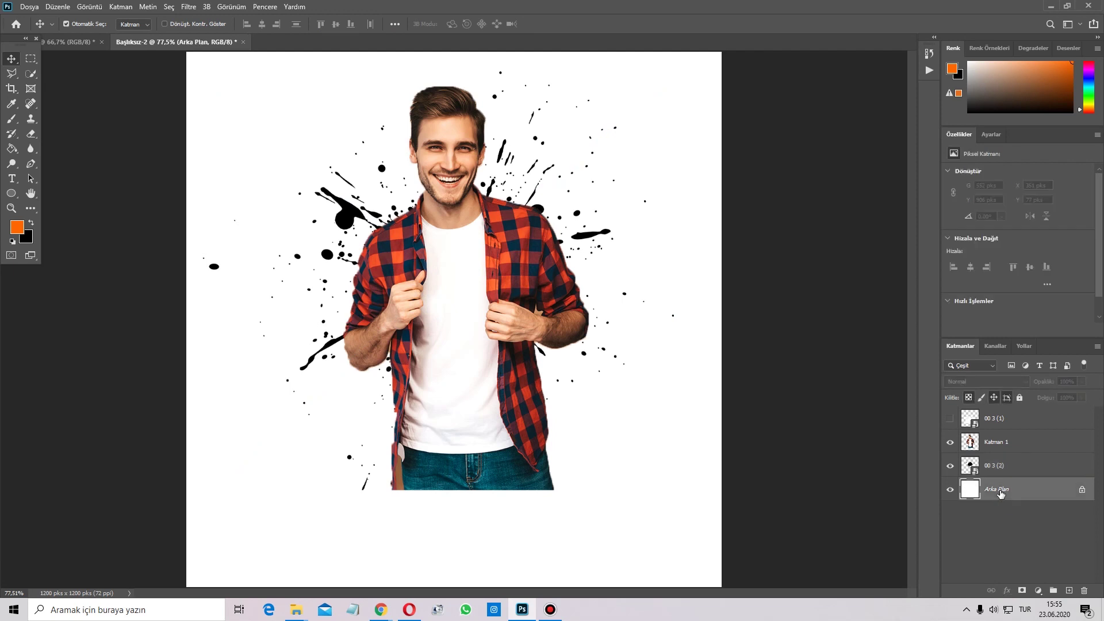
Unlock the background, fill it with cyan, and turn the white drip layer 00 3 (1) back on
{"action": "left_click", "coordinate": [1082, 492]}
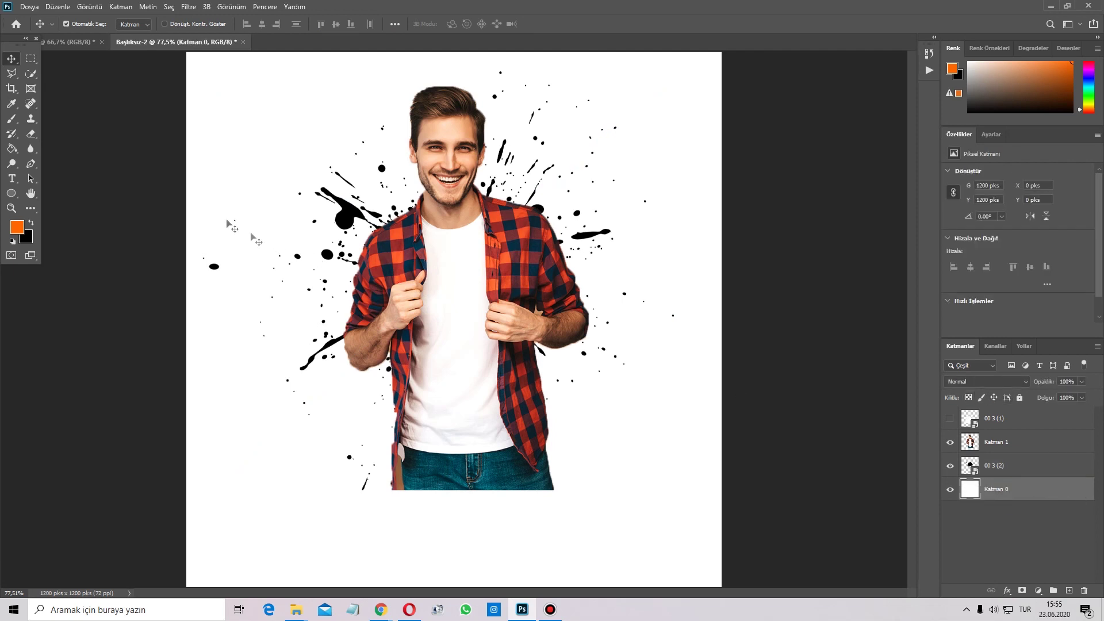
{"action": "left_click", "coordinate": [11, 152]}
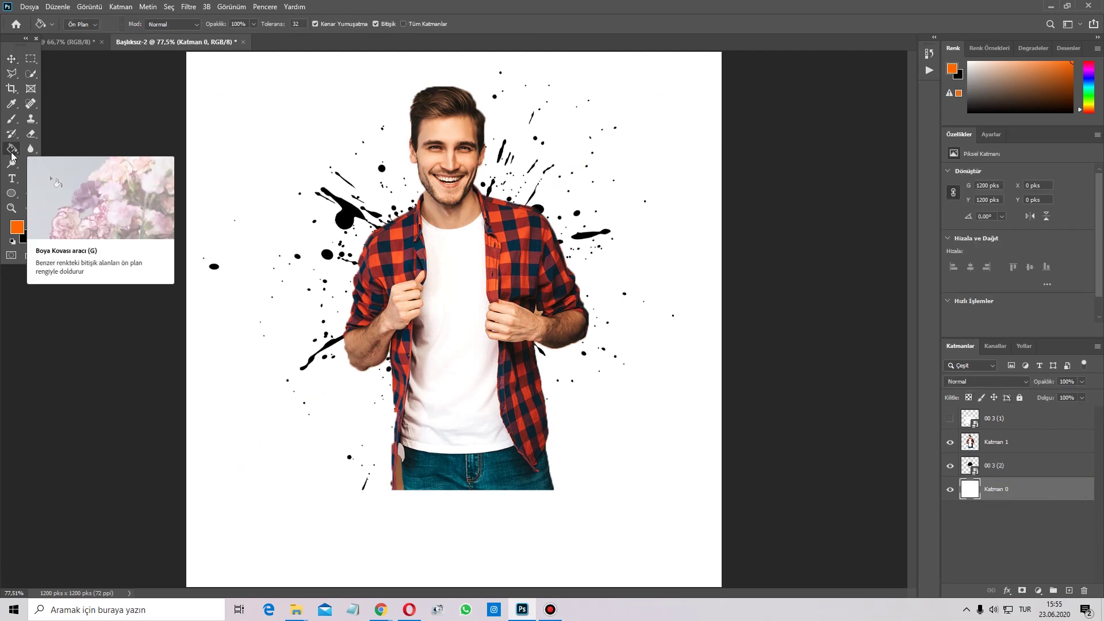
{"action": "left_click", "coordinate": [234, 176]}
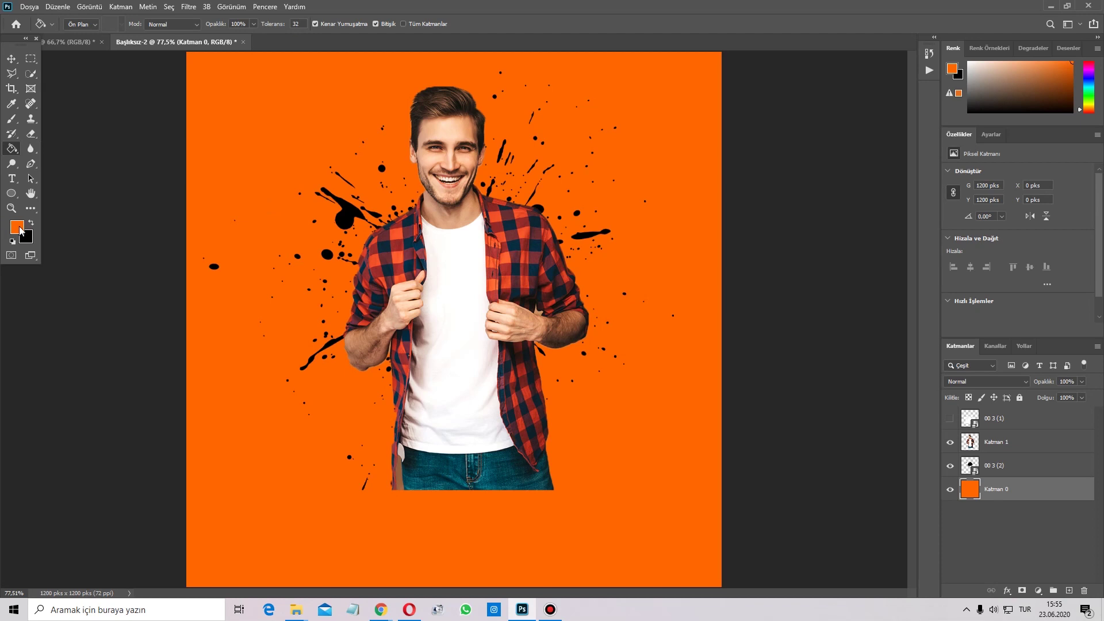
{"action": "left_click", "coordinate": [17, 228]}
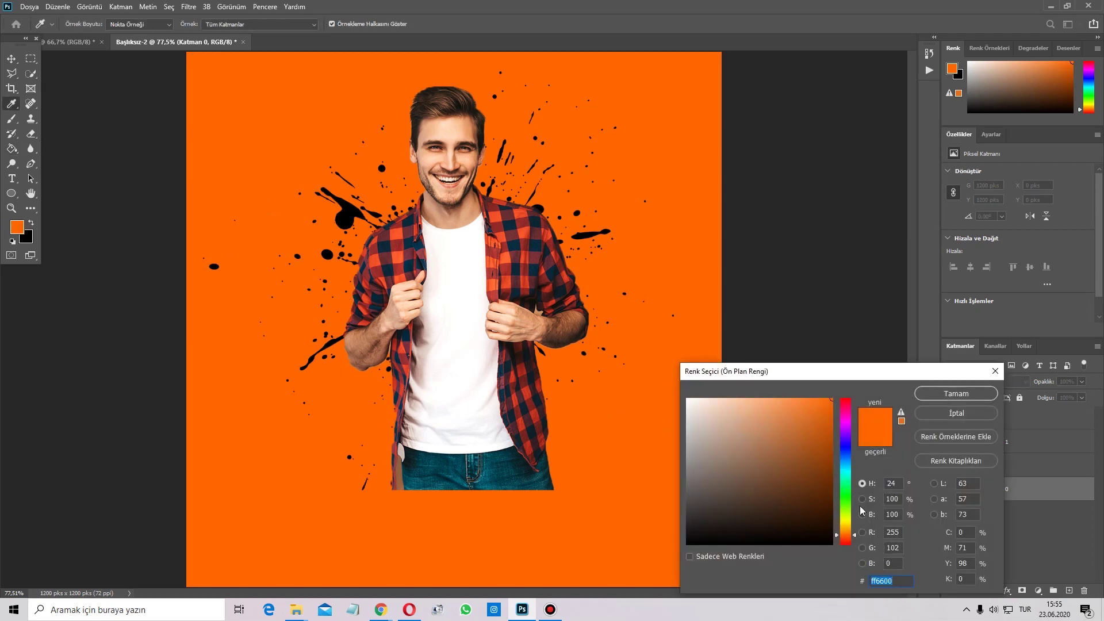
{"action": "left_click_drag", "start_coordinate": [855, 505], "coordinate": [853, 473]}
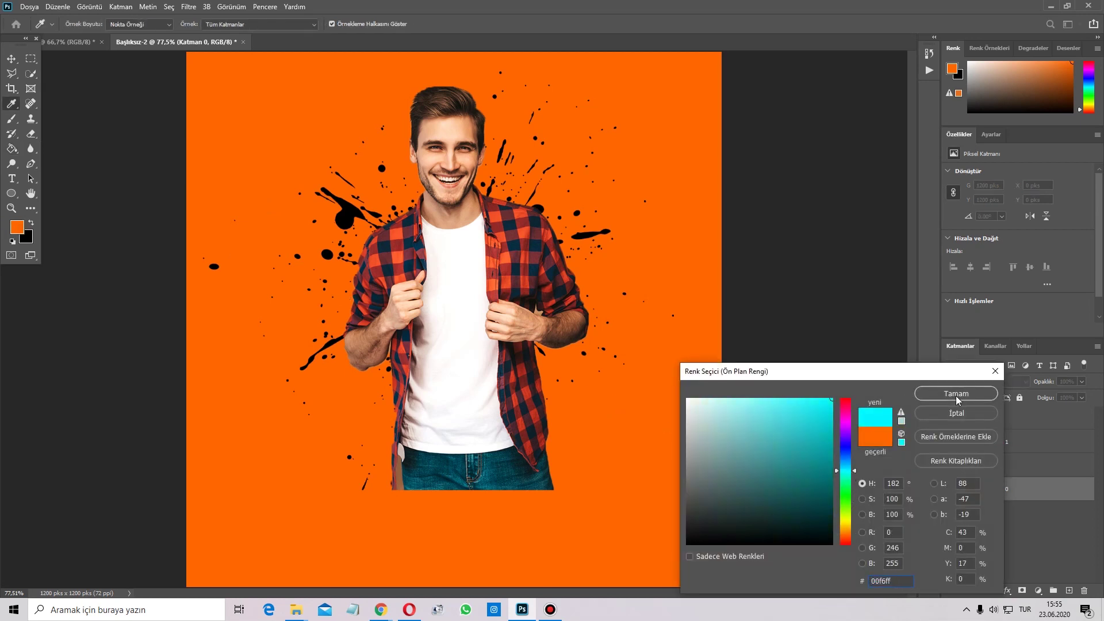
{"action": "left_click", "coordinate": [955, 395]}
{"action": "left_click", "coordinate": [648, 134]}
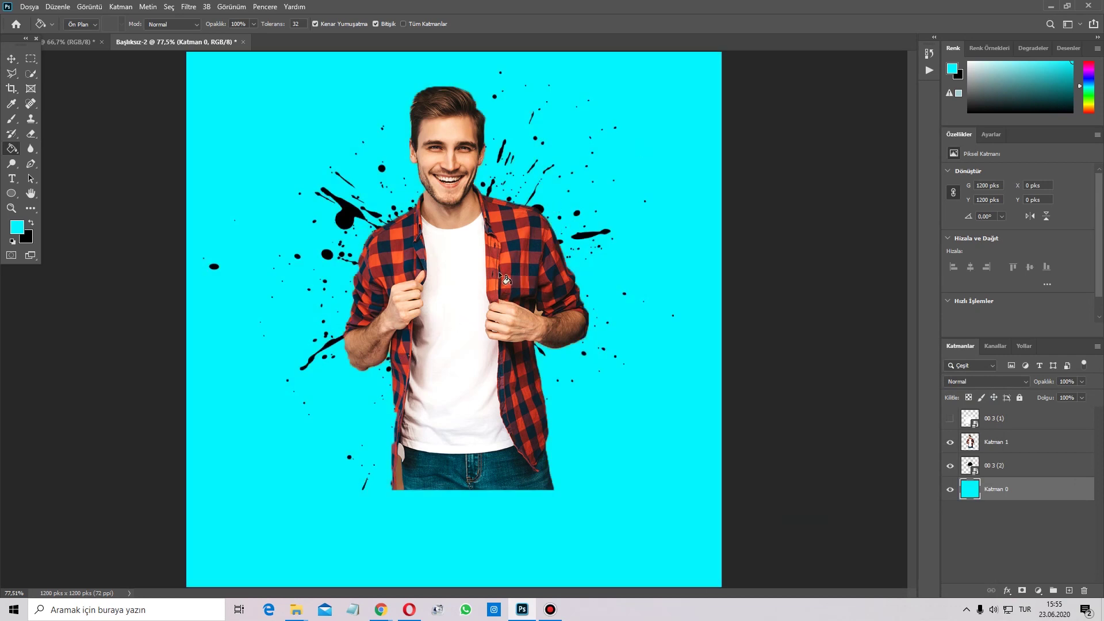
{"action": "left_click", "coordinate": [950, 419]}
{"action": "left_click", "coordinate": [1018, 424]}
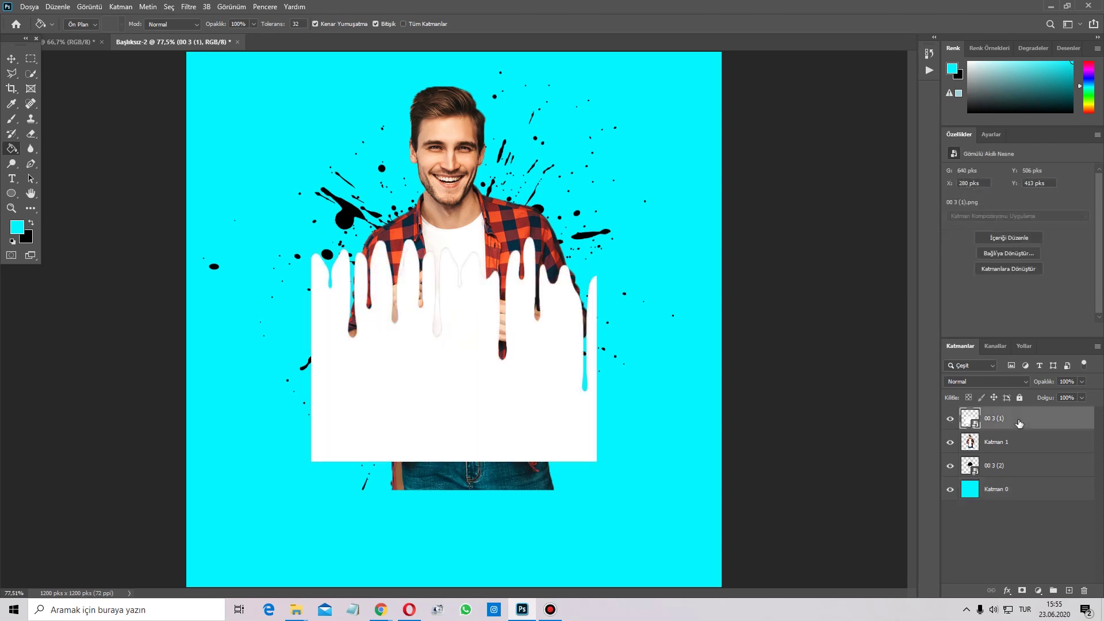
Move the drip layer down over the man and shrink it to about 71%
{"action": "left_click", "coordinate": [12, 59]}
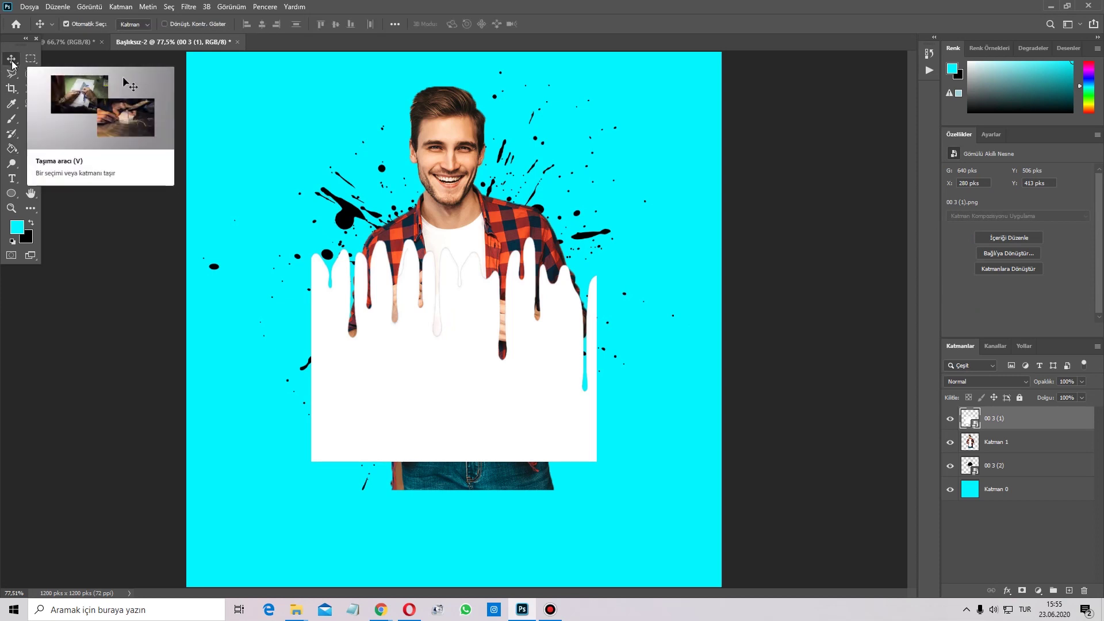
{"action": "mouse_move", "coordinate": [478, 364]}
{"action": "left_mouse_down"}
{"action": "mouse_move", "coordinate": [437, 397]}
{"action": "mouse_move", "coordinate": [510, 393]}
{"action": "mouse_move", "coordinate": [494, 390]}
{"action": "left_mouse_up"}
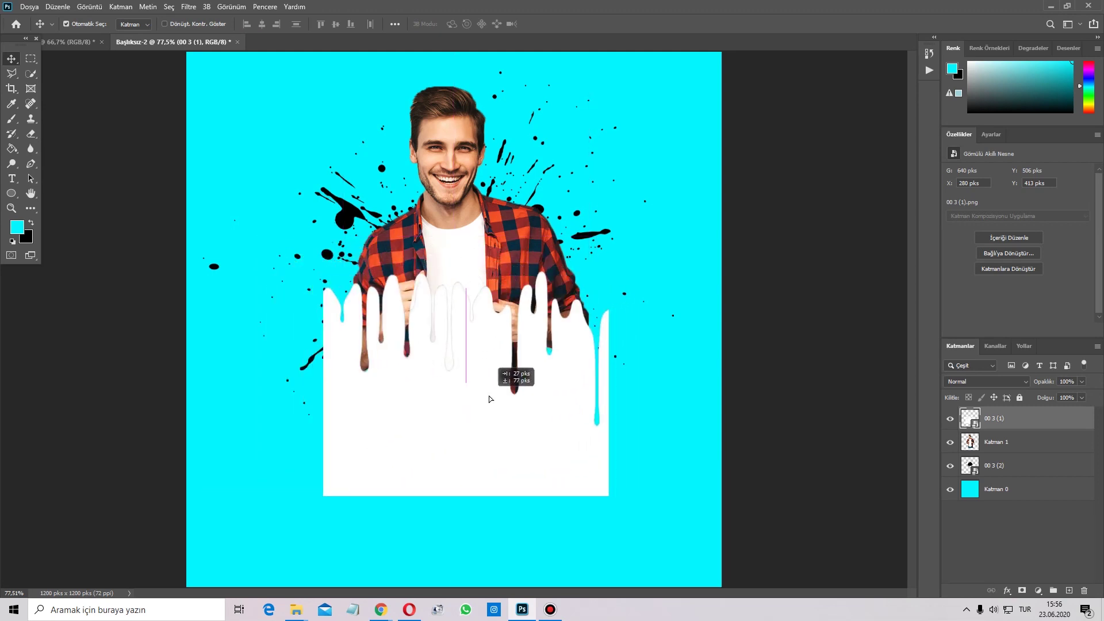
{"action": "key", "text": "ctrl+t"}
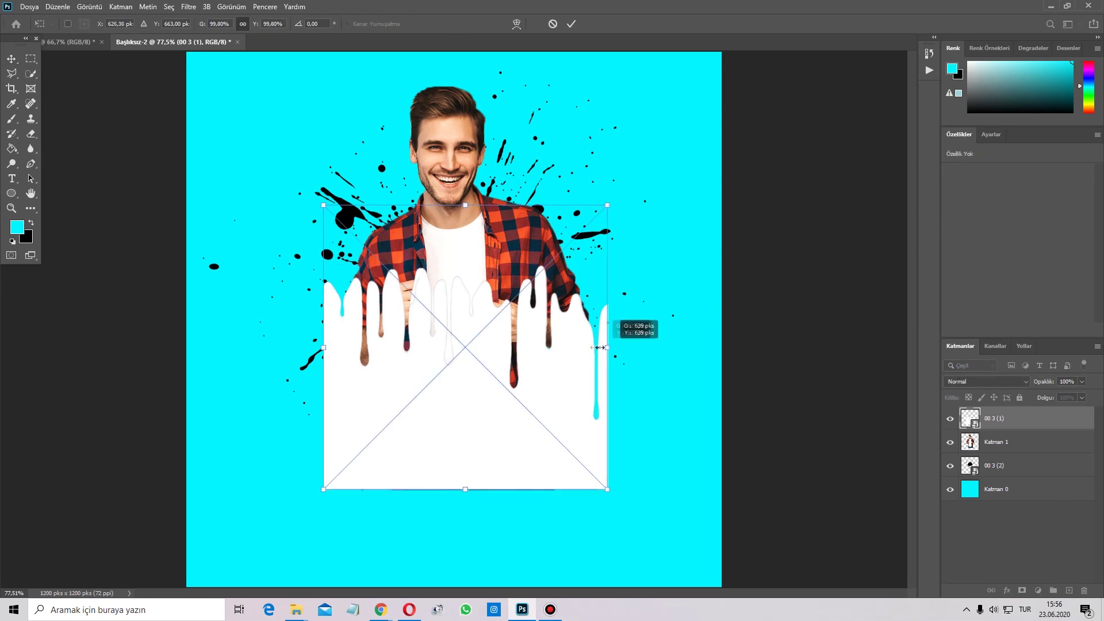
{"action": "left_click_drag", "start_coordinate": [610, 347], "coordinate": [561, 347]}
{"action": "left_click_drag", "start_coordinate": [443, 348], "coordinate": [462, 372]}
{"action": "left_click_drag", "start_coordinate": [579, 371], "coordinate": [546, 372]}
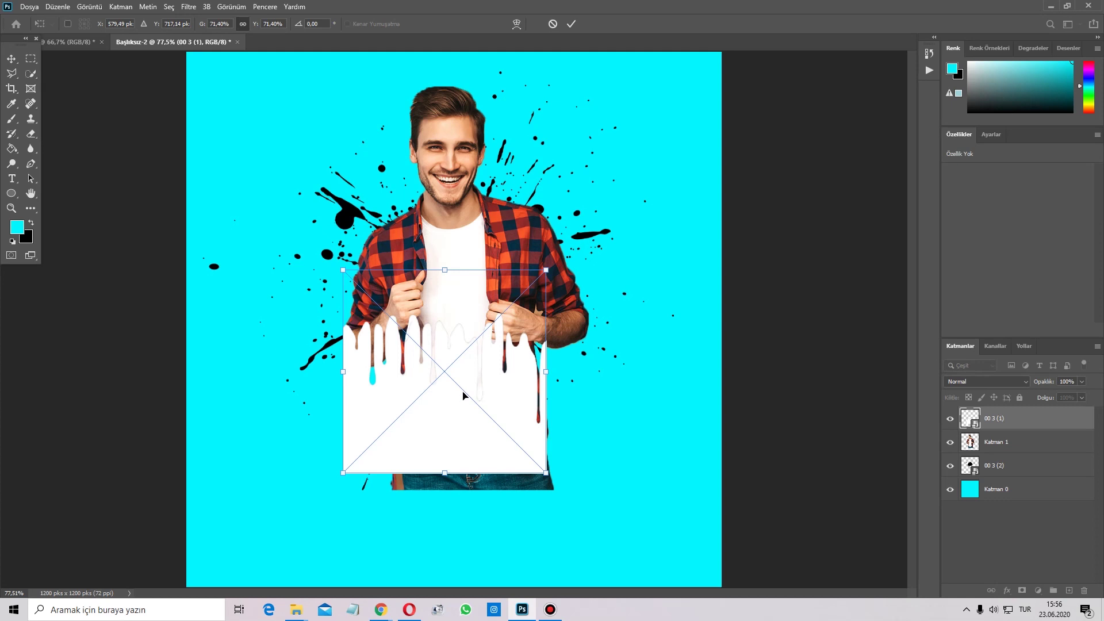
{"action": "left_click_drag", "start_coordinate": [463, 395], "coordinate": [472, 396]}
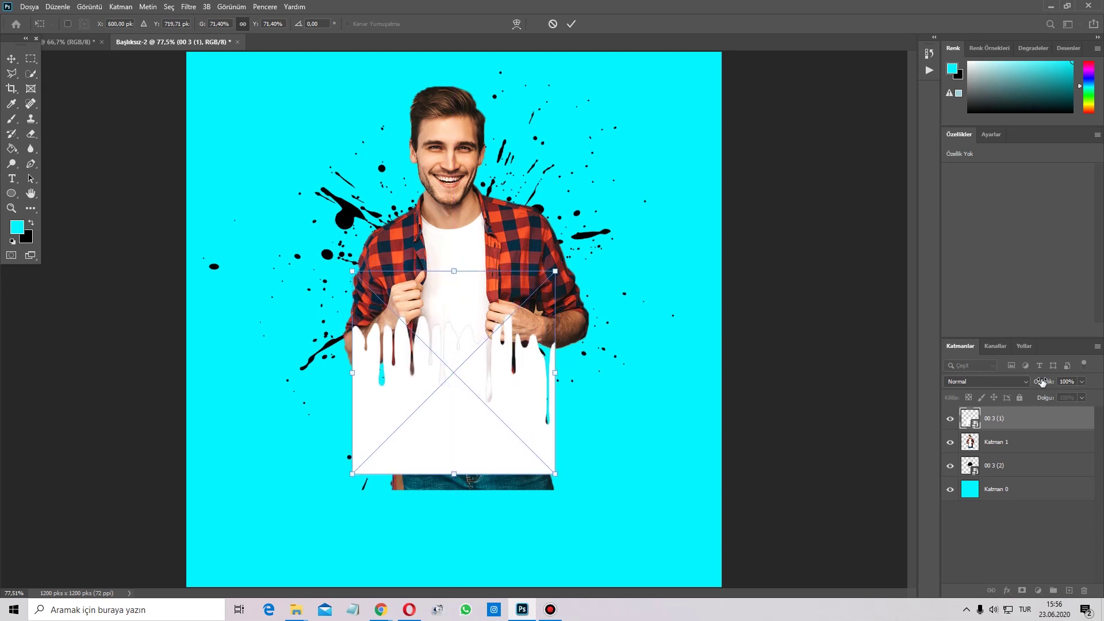
Set the drip layer to 90% opacity and shrink it to about 58% over the lower body
{"action": "left_click_drag", "start_coordinate": [1043, 383], "coordinate": [1036, 382]}
{"action": "left_click_drag", "start_coordinate": [517, 393], "coordinate": [524, 410]}
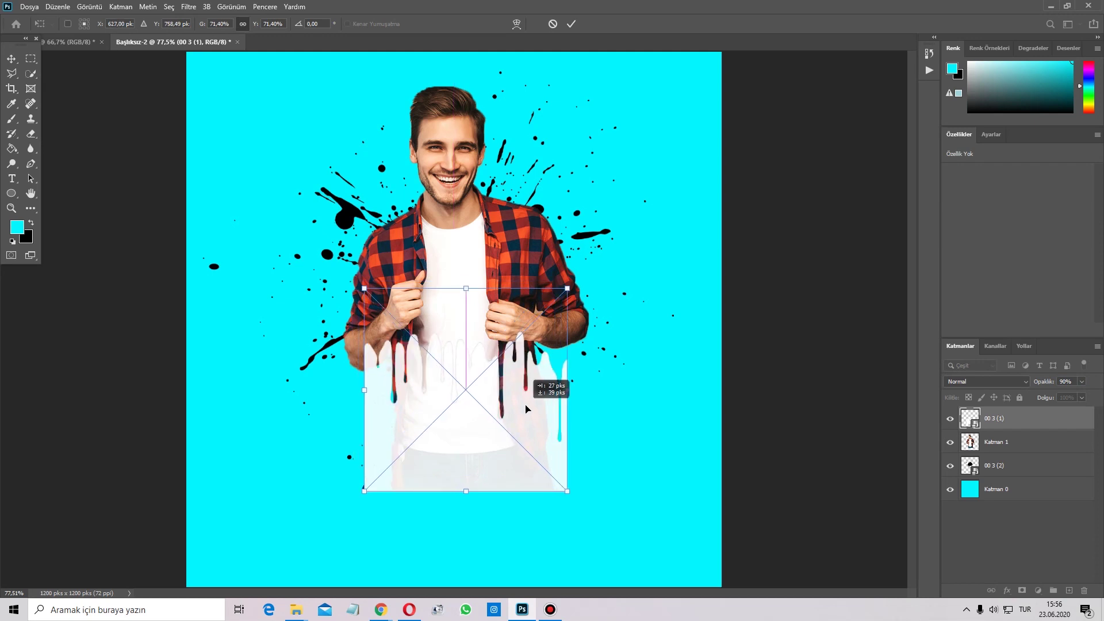
{"action": "mouse_move", "coordinate": [523, 410]}
{"action": "left_mouse_down"}
{"action": "mouse_move", "coordinate": [530, 482]}
{"action": "mouse_move", "coordinate": [516, 420]}
{"action": "mouse_move", "coordinate": [499, 421]}
{"action": "left_mouse_up"}
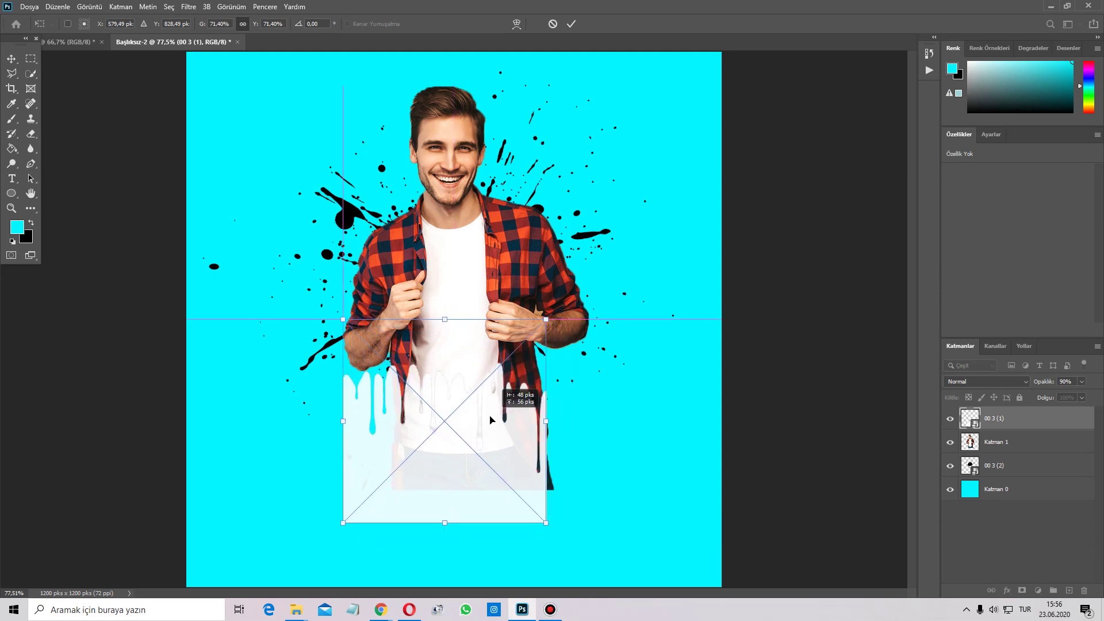
{"action": "left_click_drag", "start_coordinate": [351, 421], "coordinate": [377, 428]}
{"action": "left_click_drag", "start_coordinate": [444, 441], "coordinate": [444, 442]}
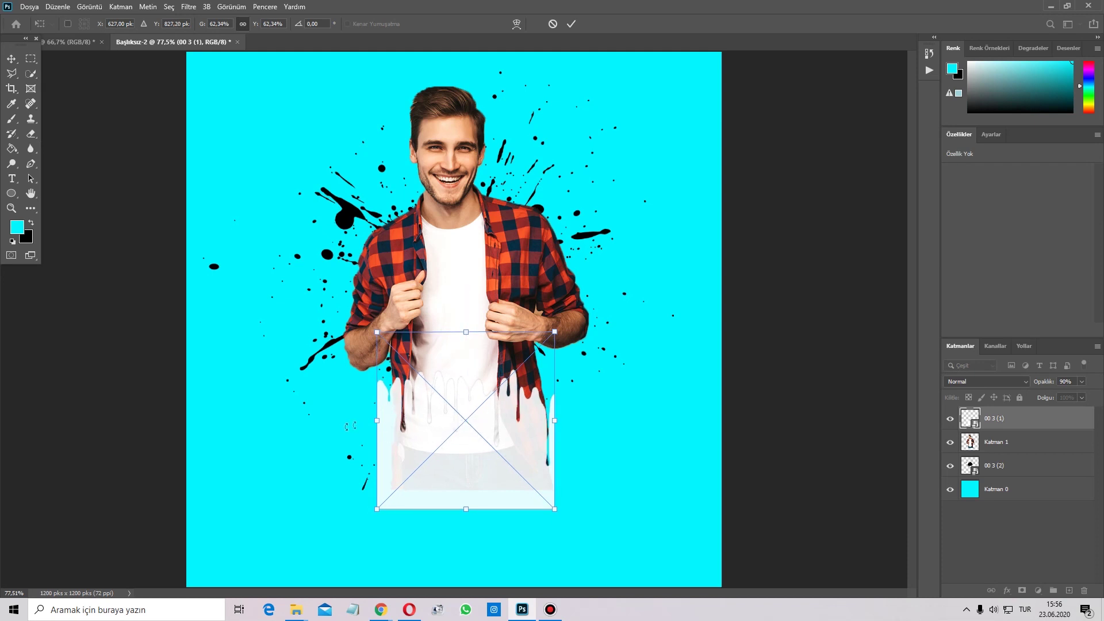
{"action": "left_click_drag", "start_coordinate": [377, 421], "coordinate": [389, 426]}
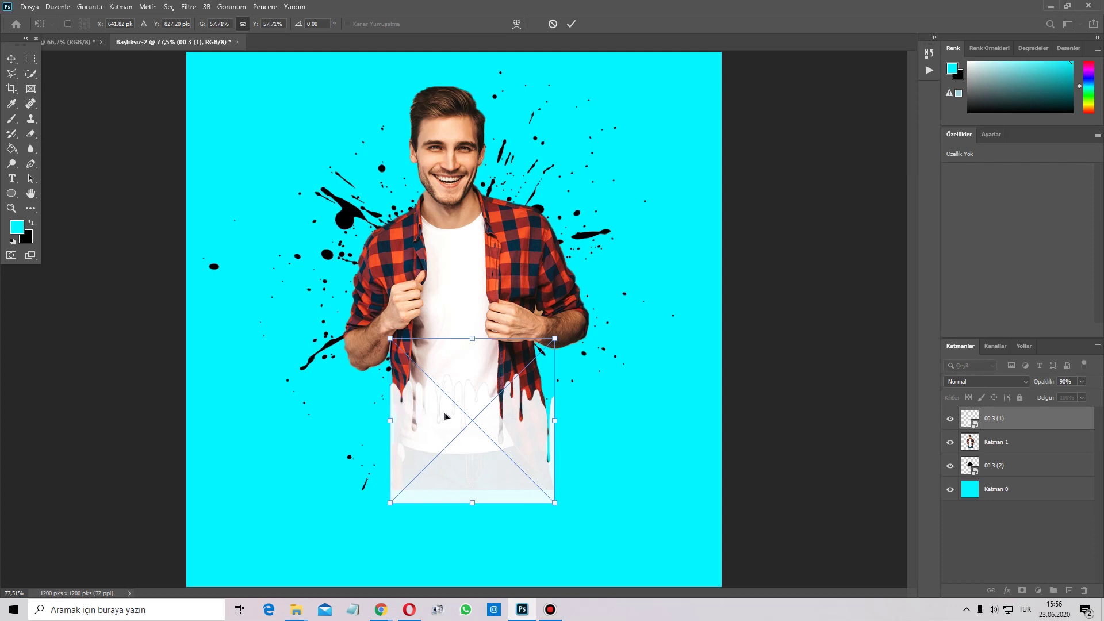
{"action": "left_click", "coordinate": [572, 29]}
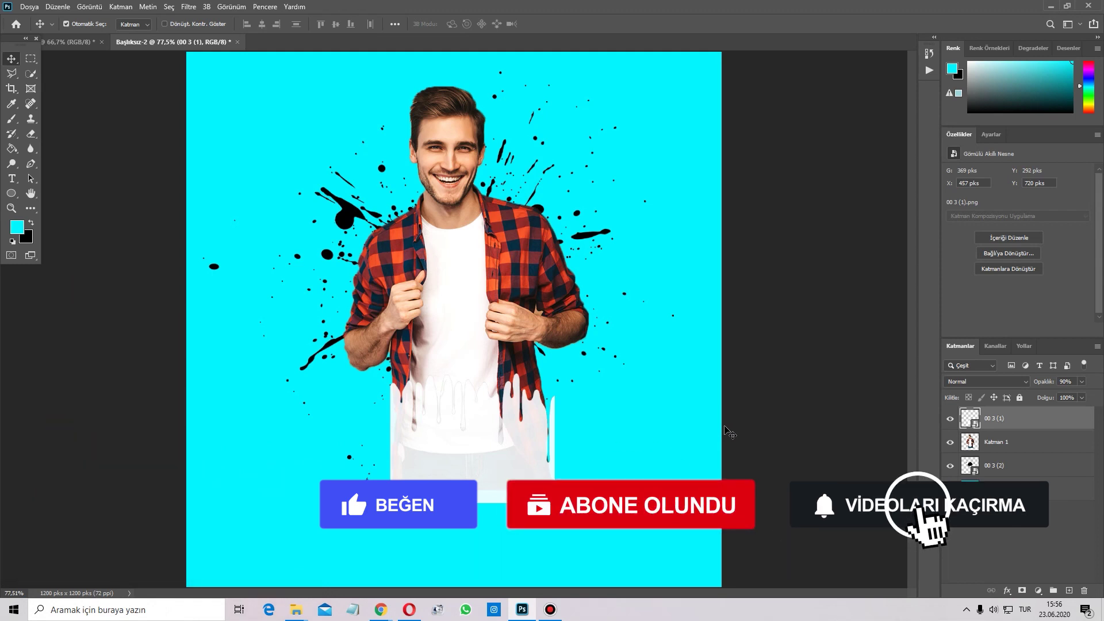
Load the drip shape as a selection and erase Katman 1's lower body inside it
{"action": "left_click", "coordinate": [976, 426], "text": "ctrl"}
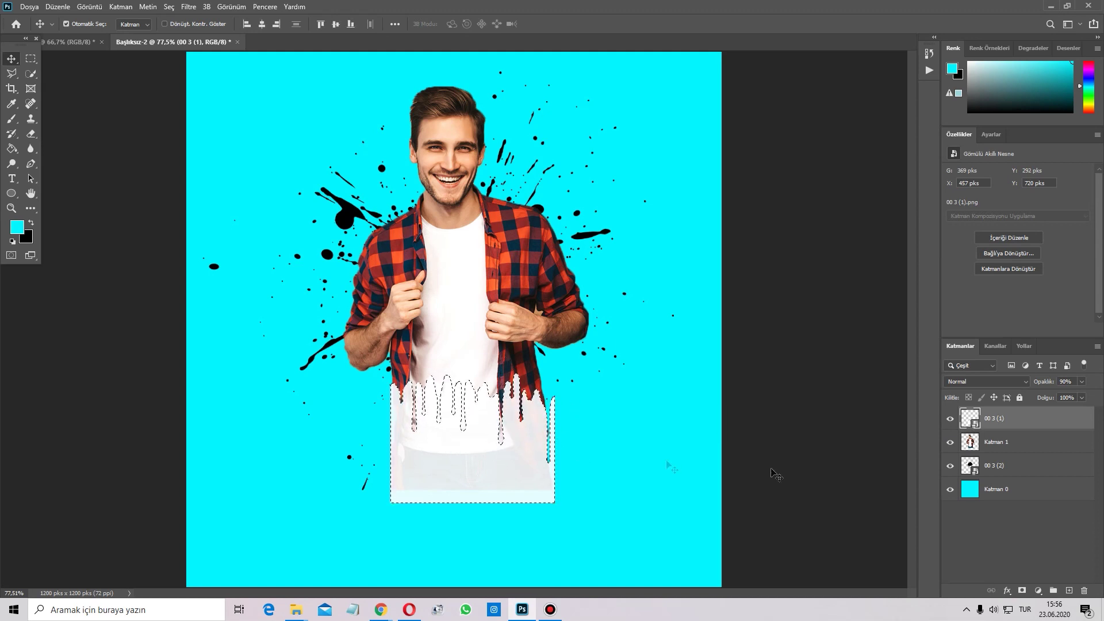
{"action": "left_click", "coordinate": [954, 422]}
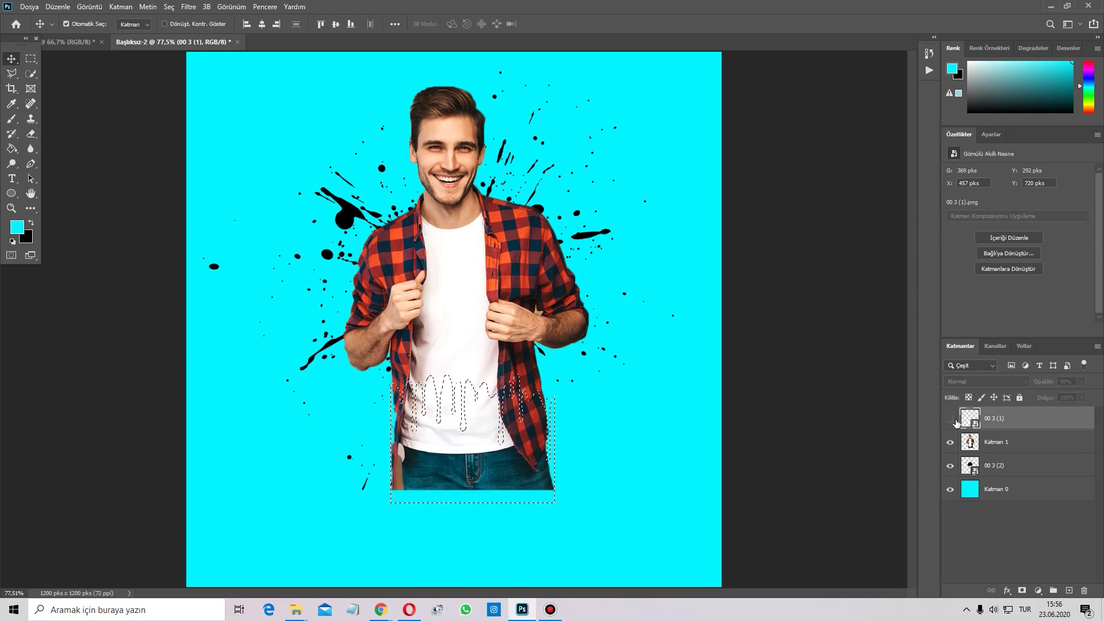
{"action": "left_click", "coordinate": [31, 141]}
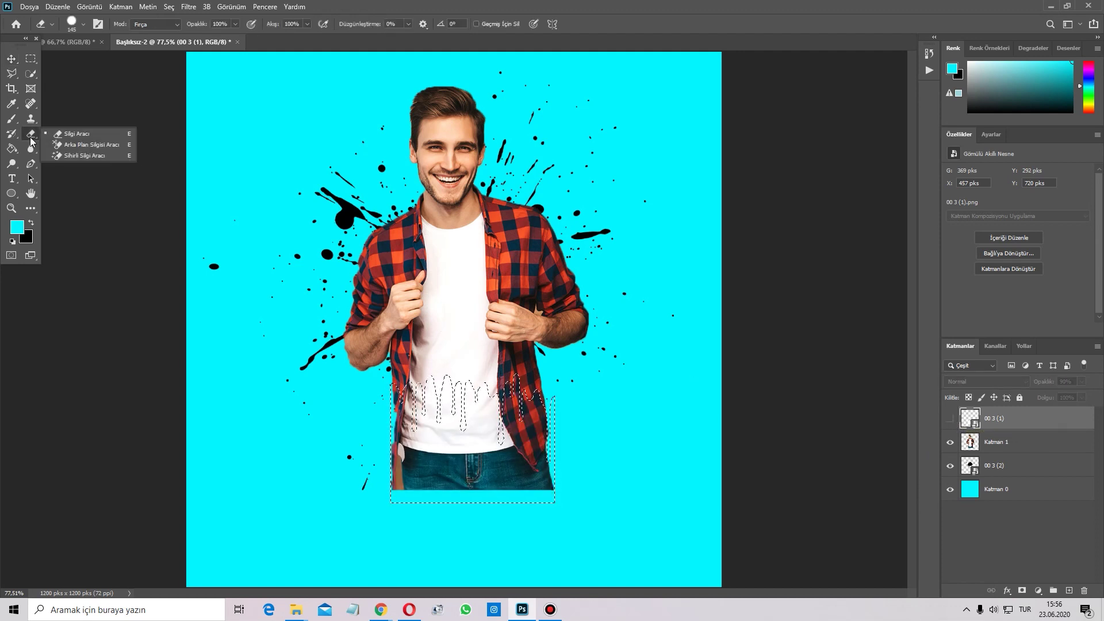
{"action": "left_click", "coordinate": [72, 140]}
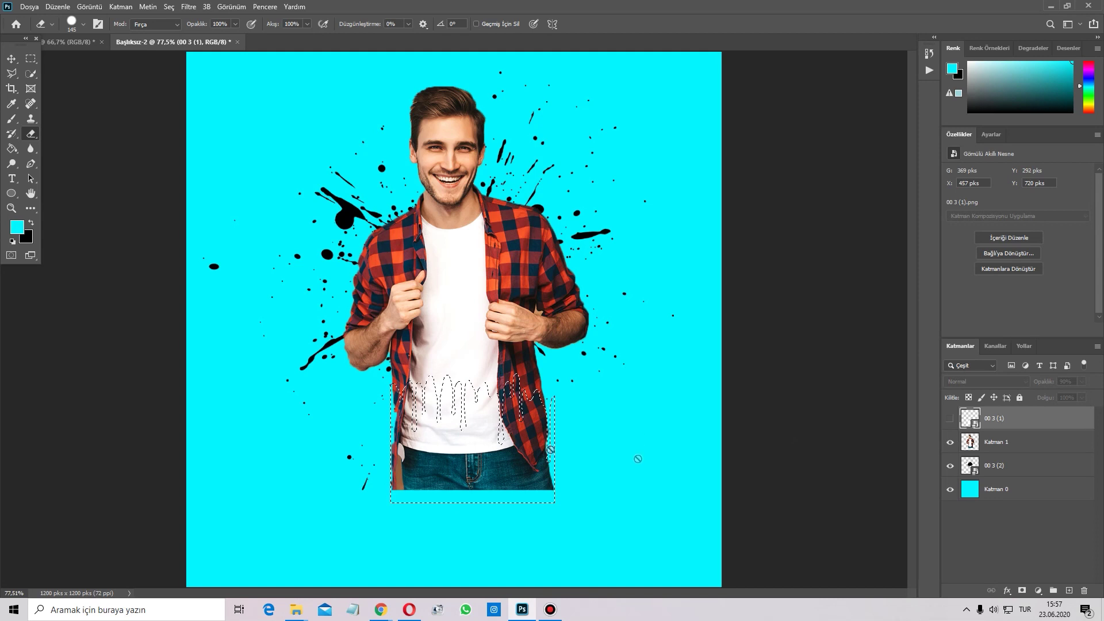
{"action": "left_click", "coordinate": [1021, 447]}
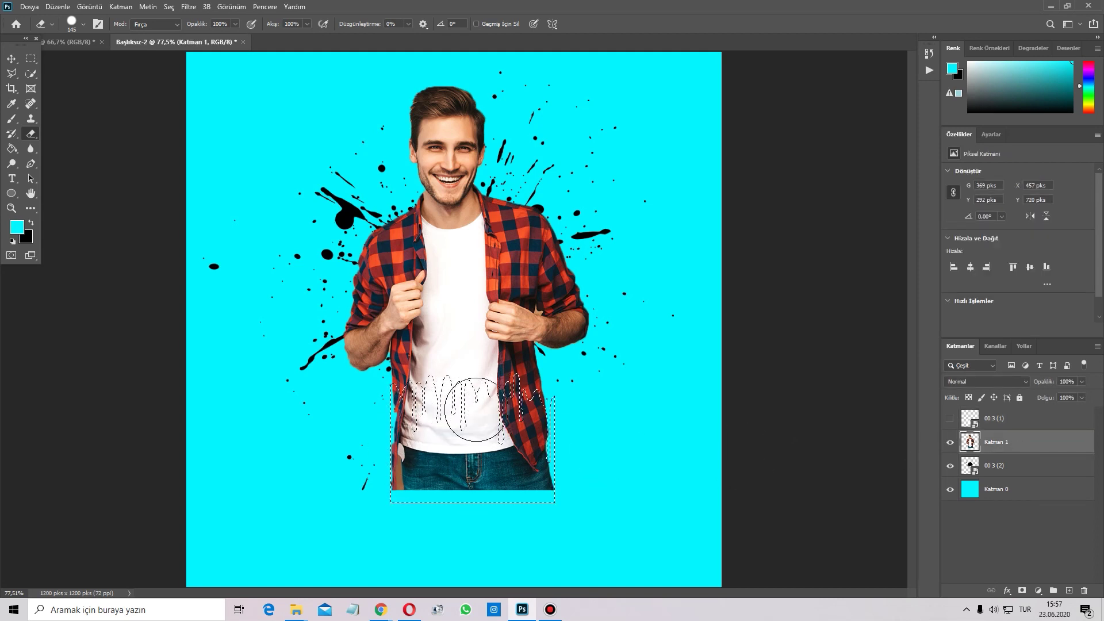
{"action": "left_click_drag", "start_coordinate": [430, 413], "coordinate": [364, 481]}
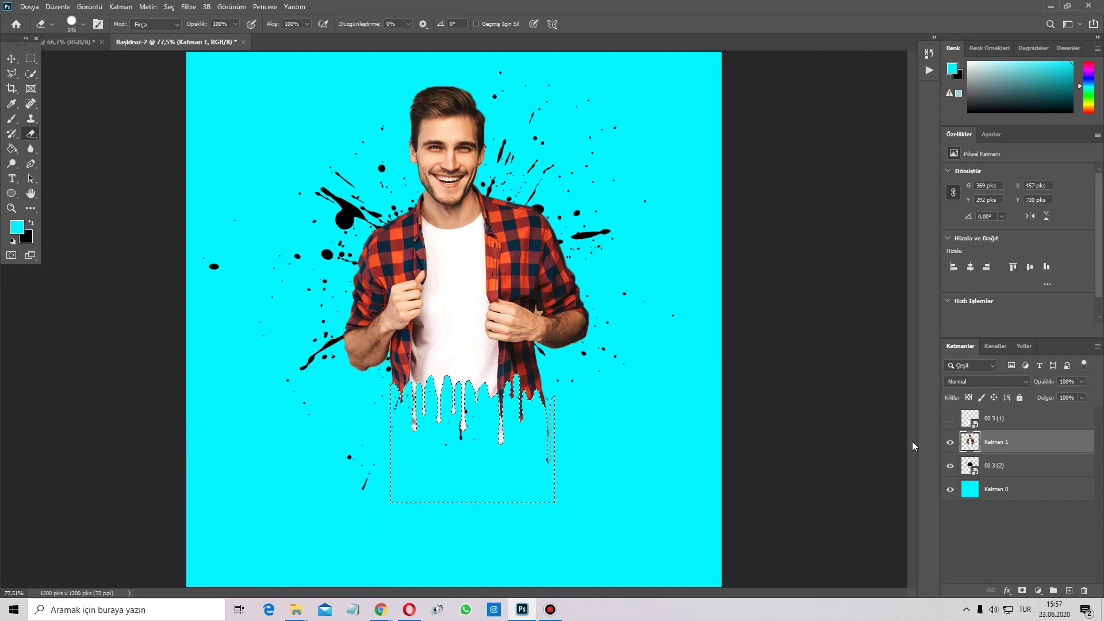
Deselect and delete the hidden 00 3 (1) drip layer
{"action": "left_click", "coordinate": [1003, 421]}
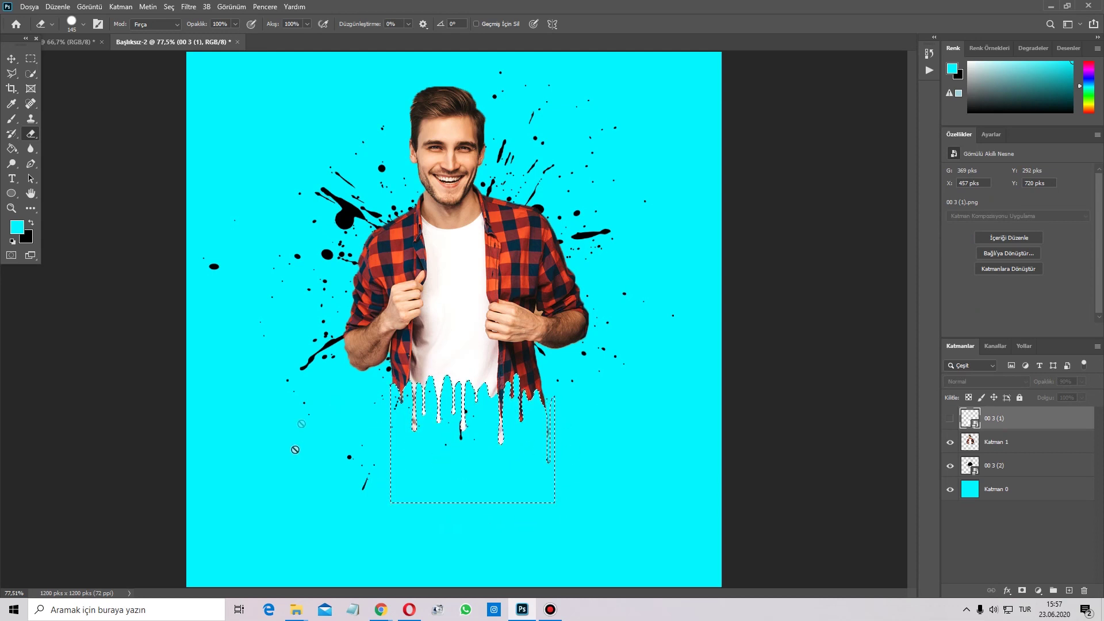
{"action": "key", "text": "ctrl+d"}
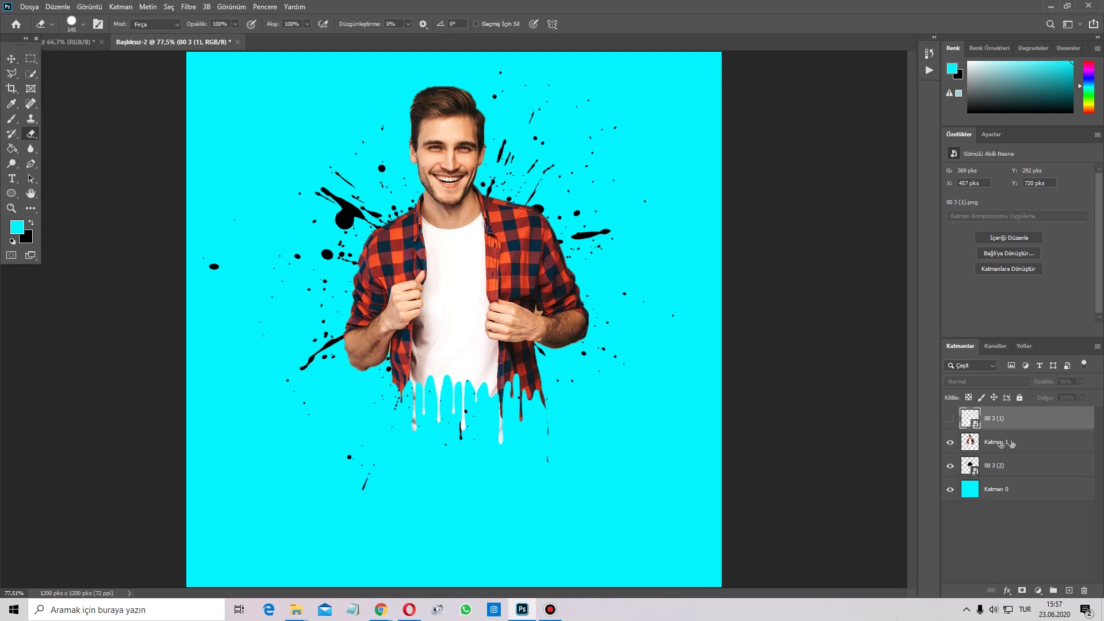
{"action": "key", "text": "Delete"}
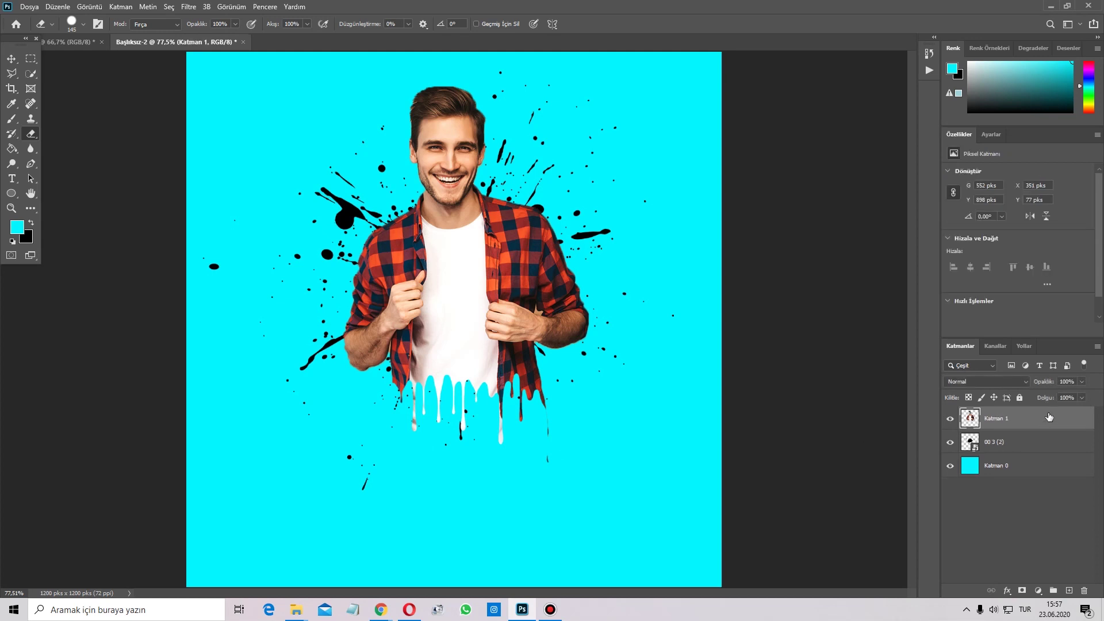
{"action": "left_click", "coordinate": [11, 59]}
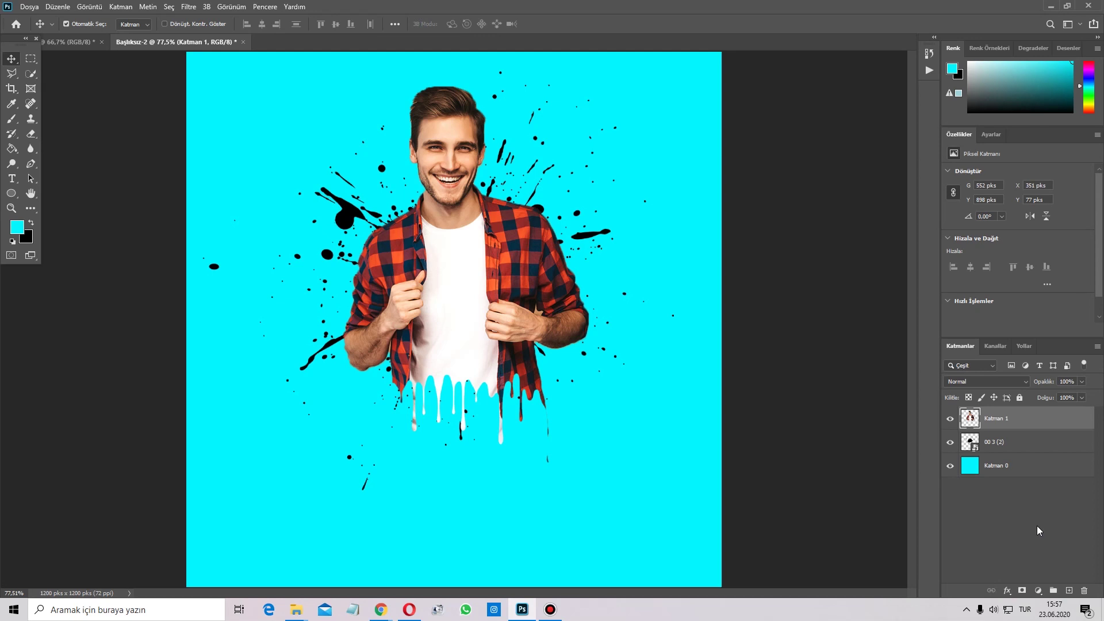
Scale Katman 1 and splatter 00 3 (2) together to about 95% and move them slightly lower
{"action": "key", "text": "ctrl"}
{"action": "left_click", "coordinate": [1028, 440], "text": "ctrl"}
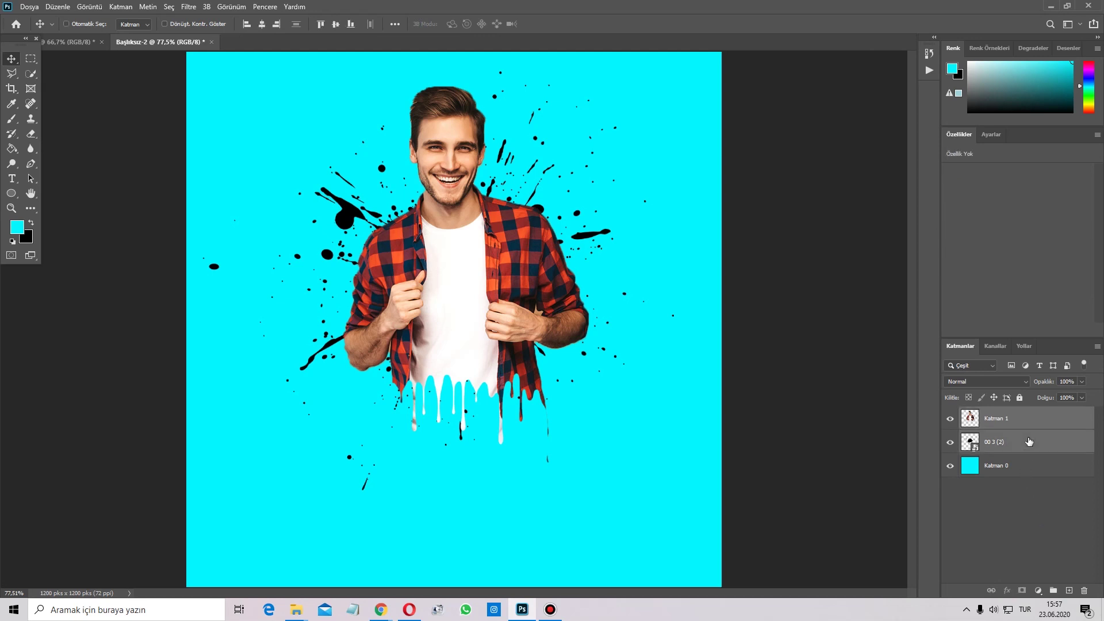
{"action": "key", "text": "ctrl+t"}
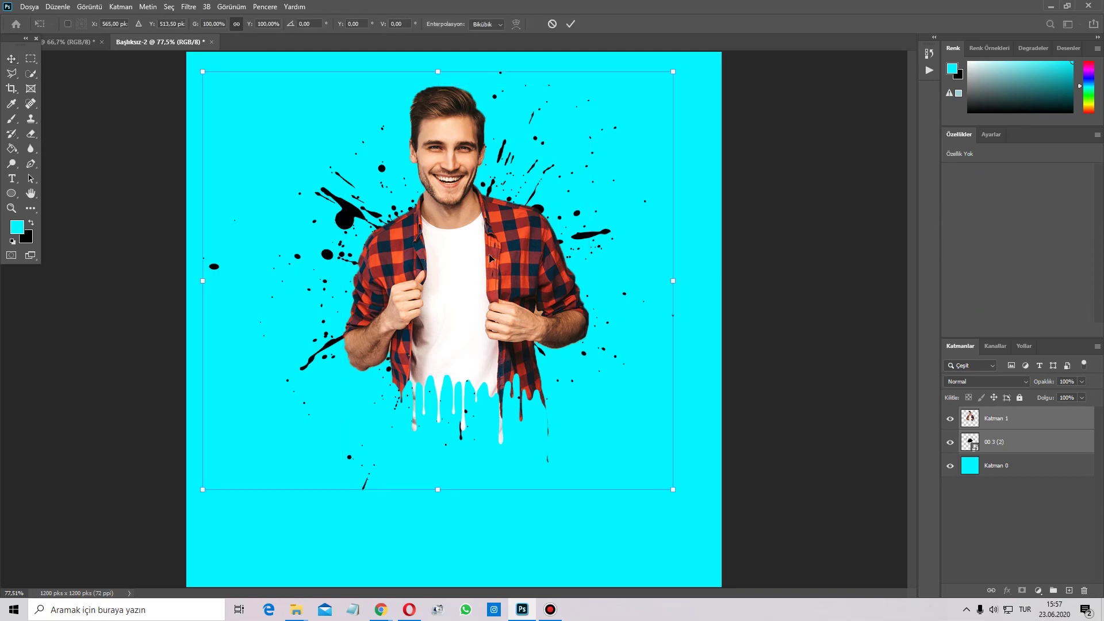
{"action": "left_click_drag", "start_coordinate": [507, 250], "coordinate": [501, 289]}
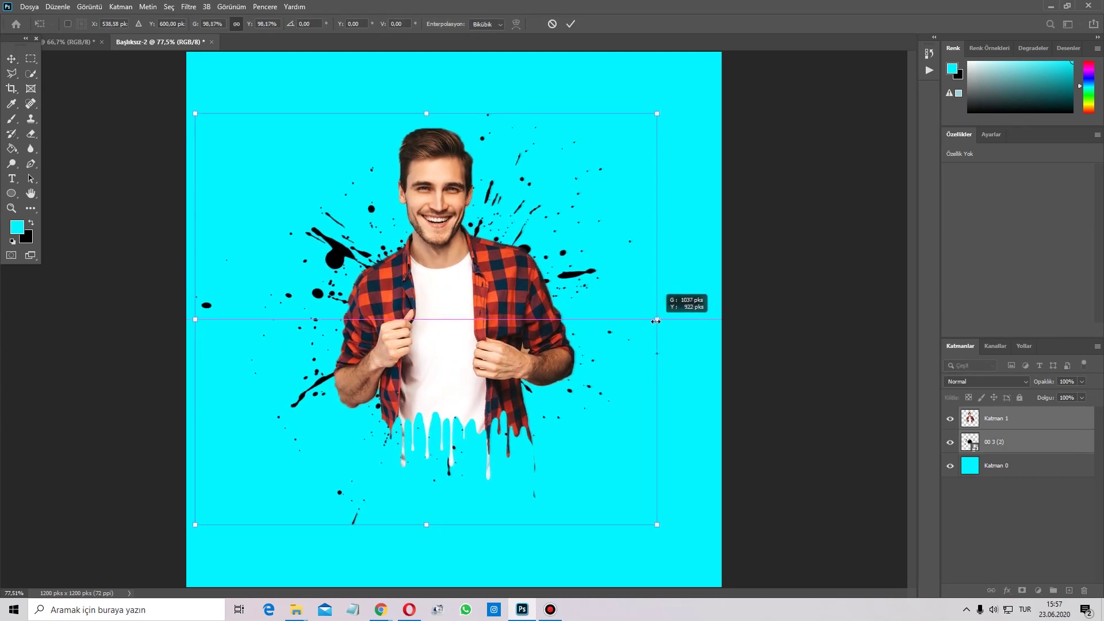
{"action": "left_click_drag", "start_coordinate": [665, 318], "coordinate": [641, 323]}
{"action": "left_click_drag", "start_coordinate": [470, 331], "coordinate": [476, 334]}
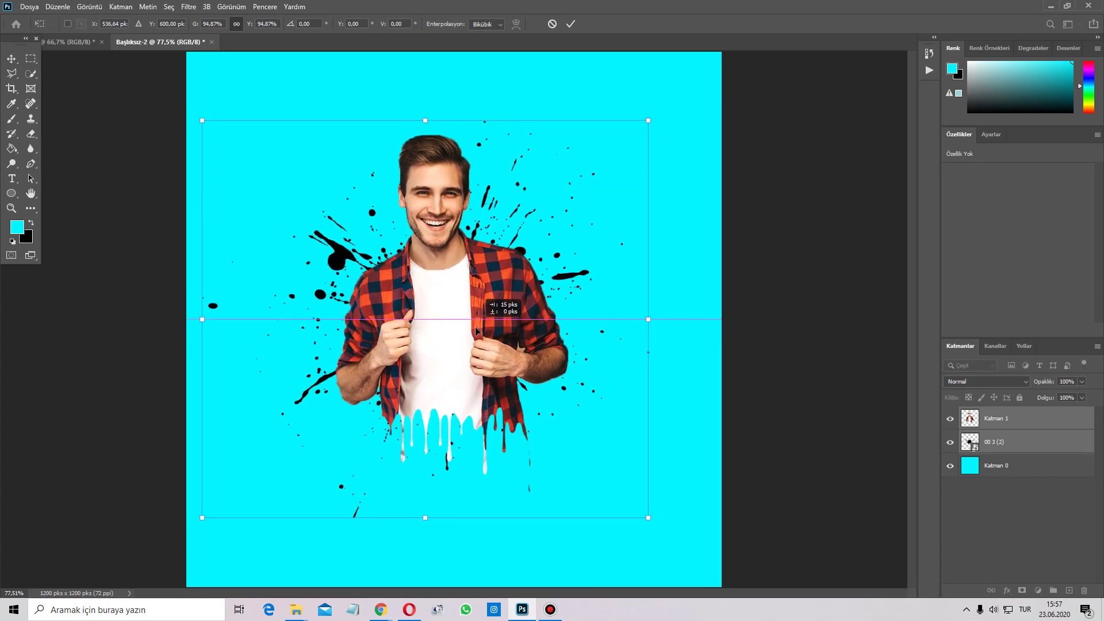
{"action": "left_click", "coordinate": [569, 25]}
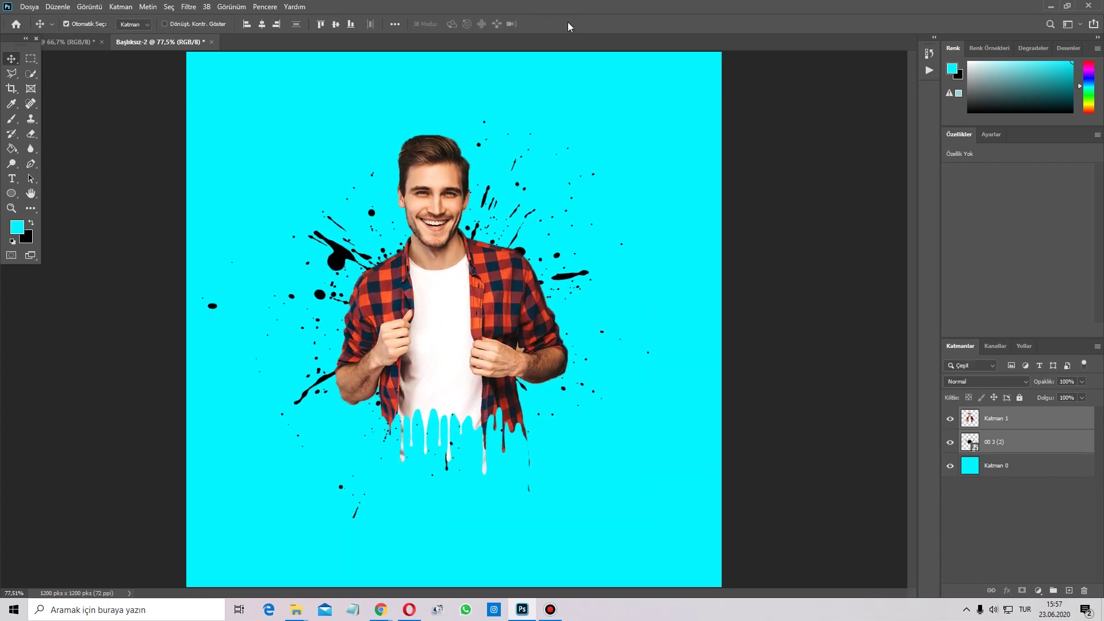
{"action": "left_click", "coordinate": [1023, 425]}
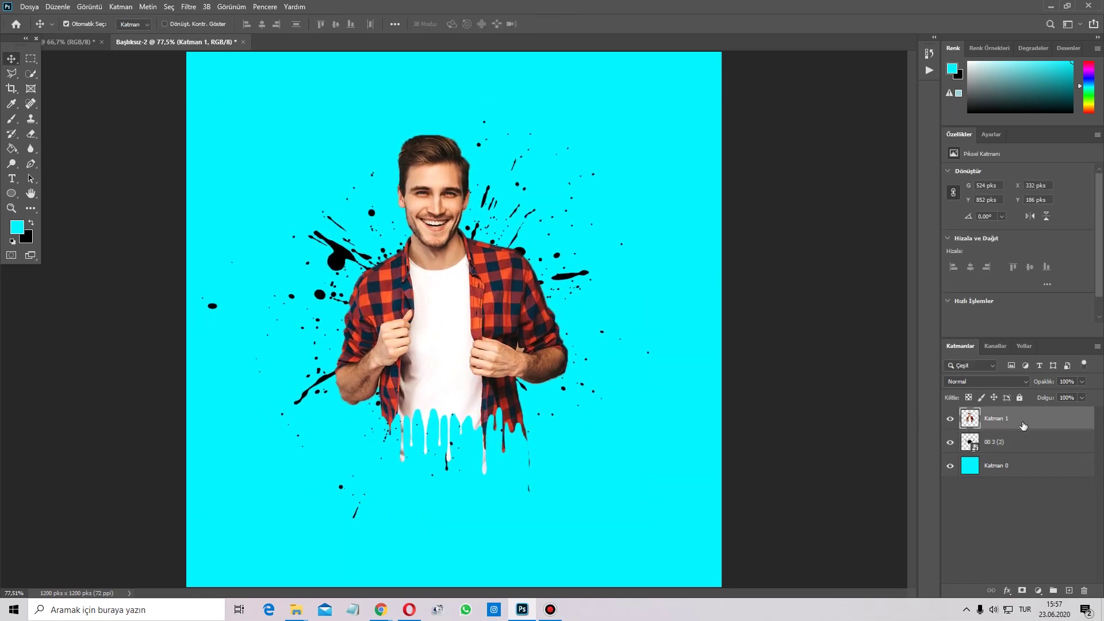
{"action": "left_click", "coordinate": [1014, 467]}
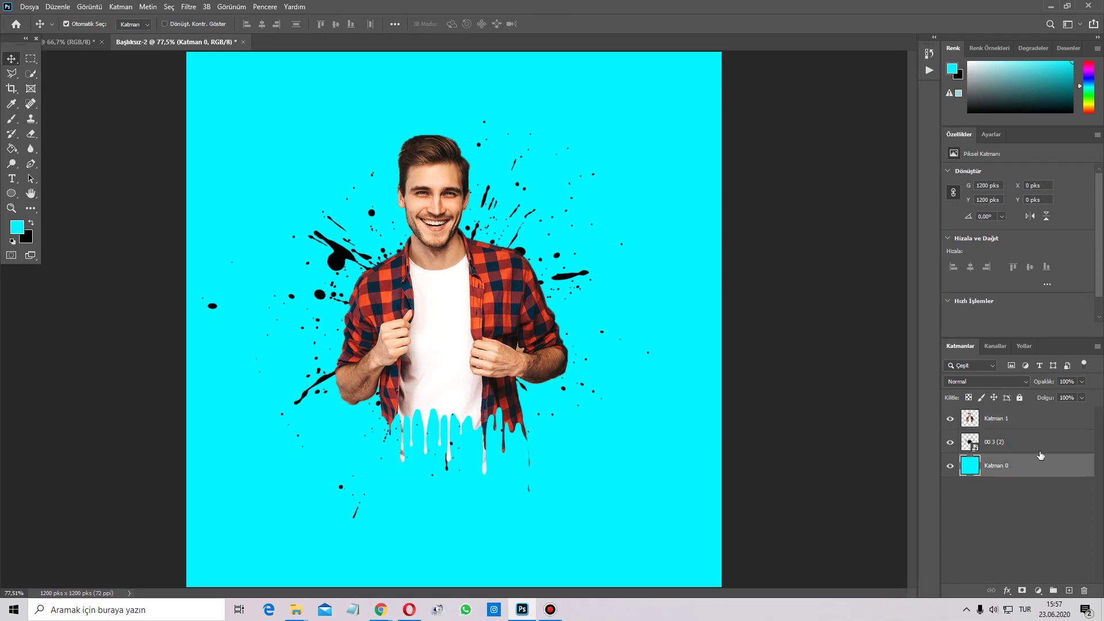
Add a new layer above Katman 0 and set up a very large soft round brush
{"action": "left_click", "coordinate": [1069, 591]}
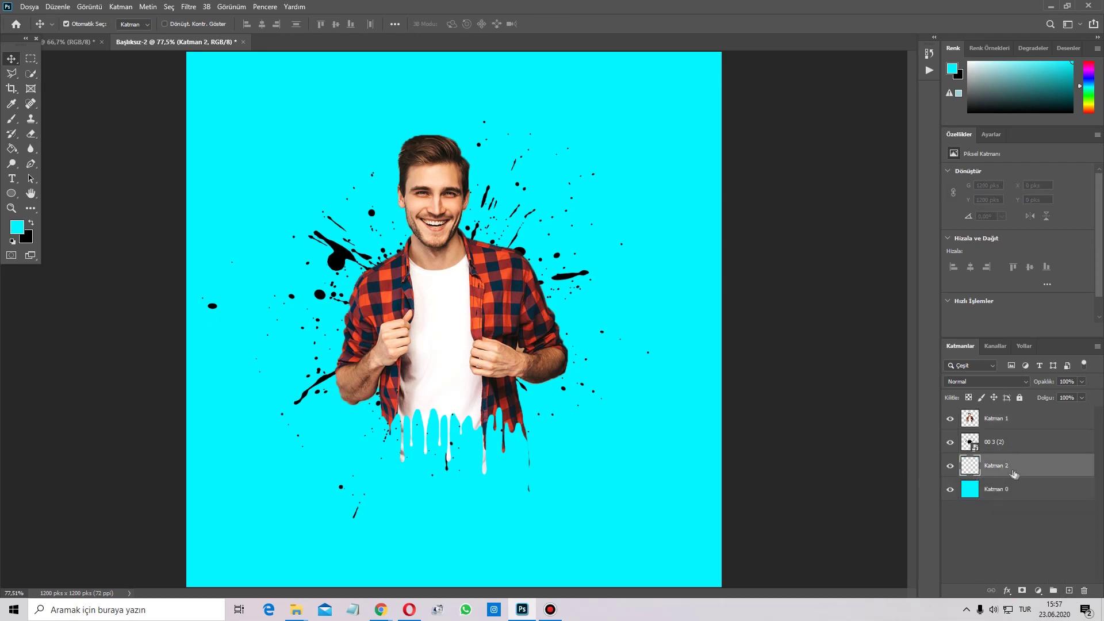
{"action": "left_click", "coordinate": [9, 121]}
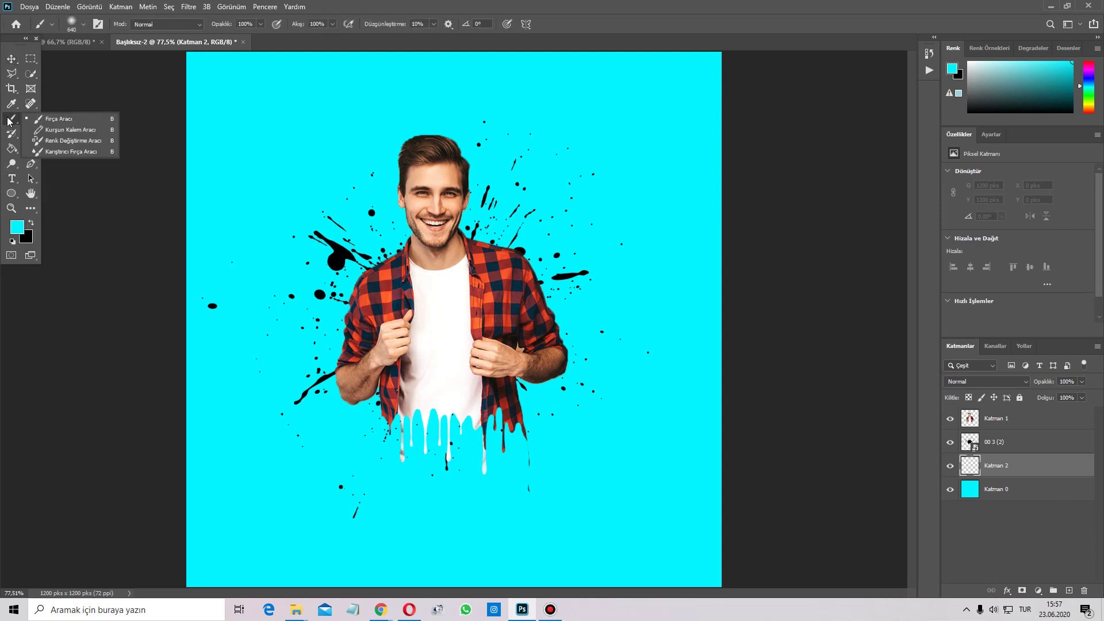
{"action": "left_click", "coordinate": [82, 26]}
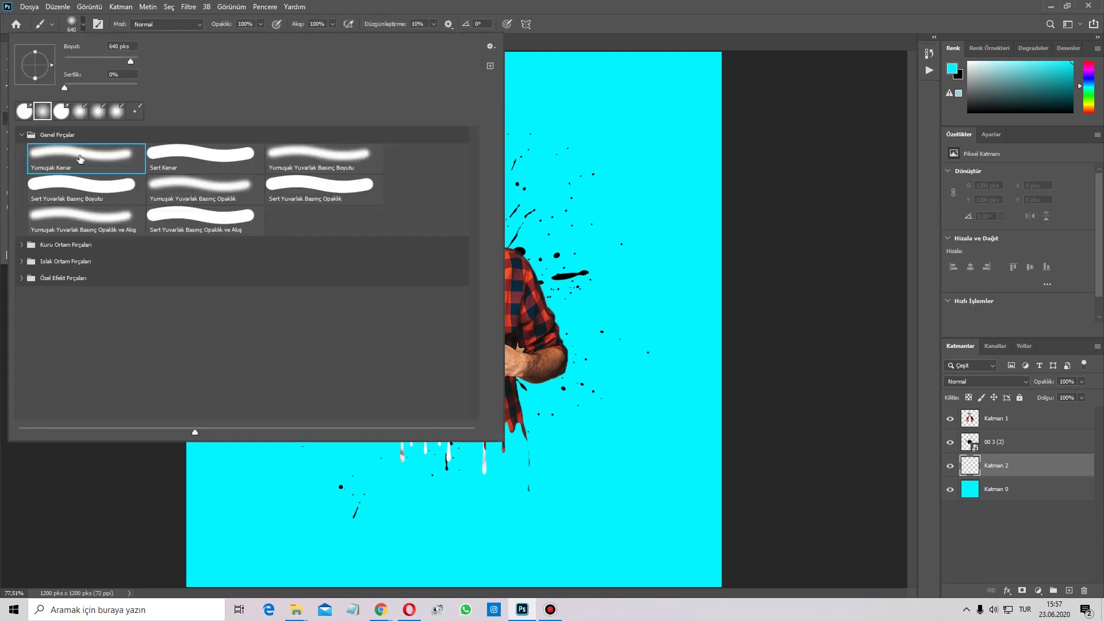
{"action": "left_click", "coordinate": [555, 10]}
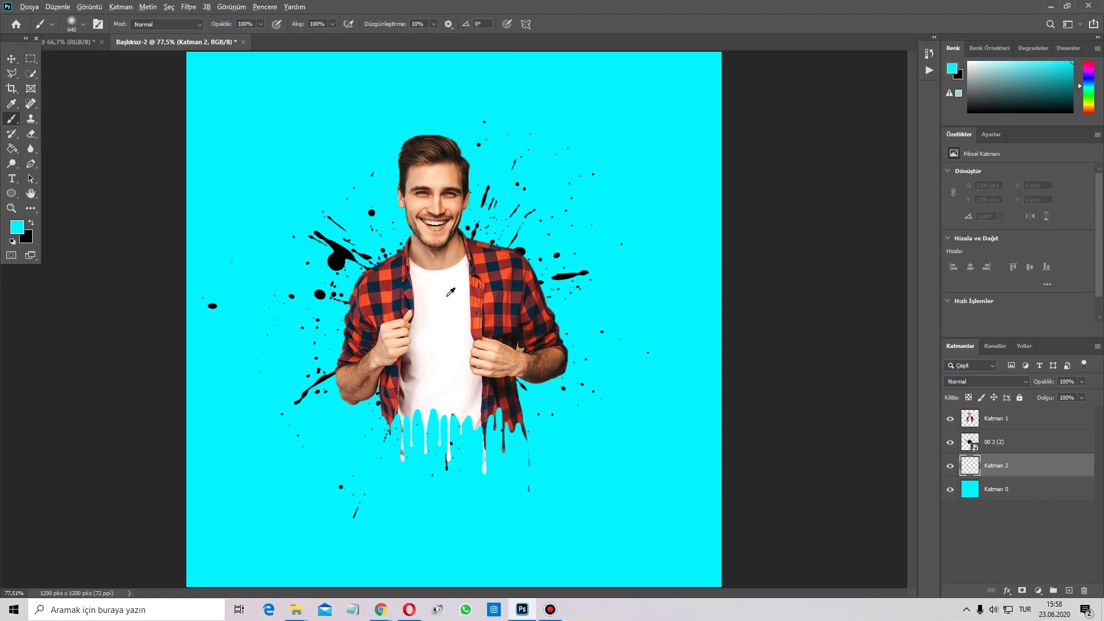
{"action": "mouse_move", "coordinate": [450, 294]}
{"action": "left_mouse_down"}
{"action": "mouse_move", "coordinate": [256, 291]}
{"action": "mouse_move", "coordinate": [317, 279]}
{"action": "mouse_move", "coordinate": [256, 269]}
{"action": "mouse_move", "coordinate": [364, 300]}
{"action": "left_mouse_up"}
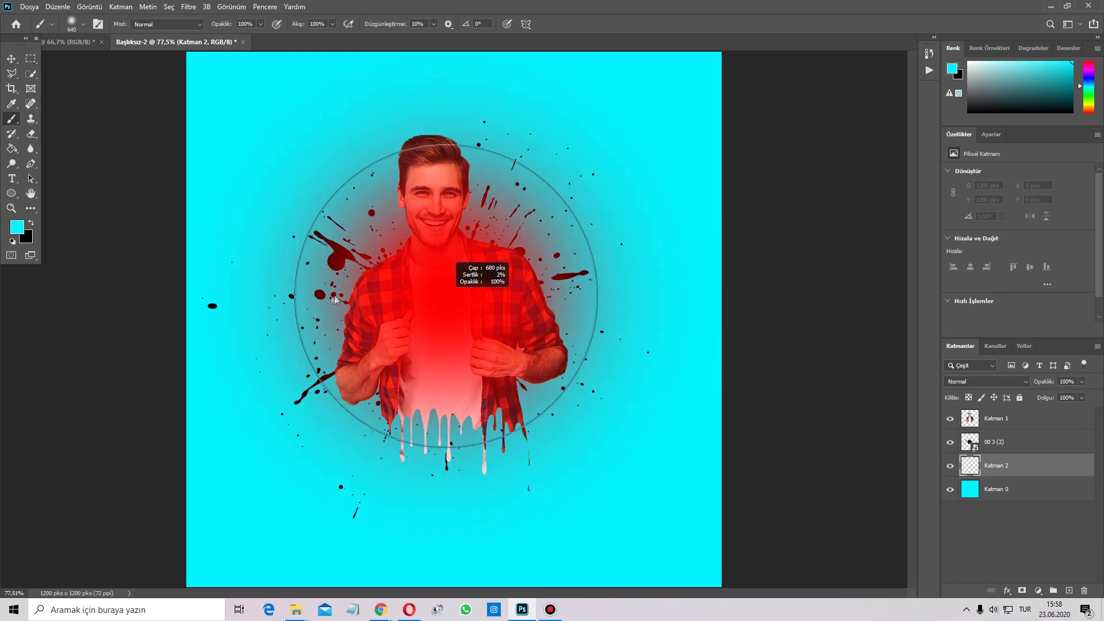
{"action": "left_click_drag", "start_coordinate": [363, 299], "coordinate": [359, 302]}
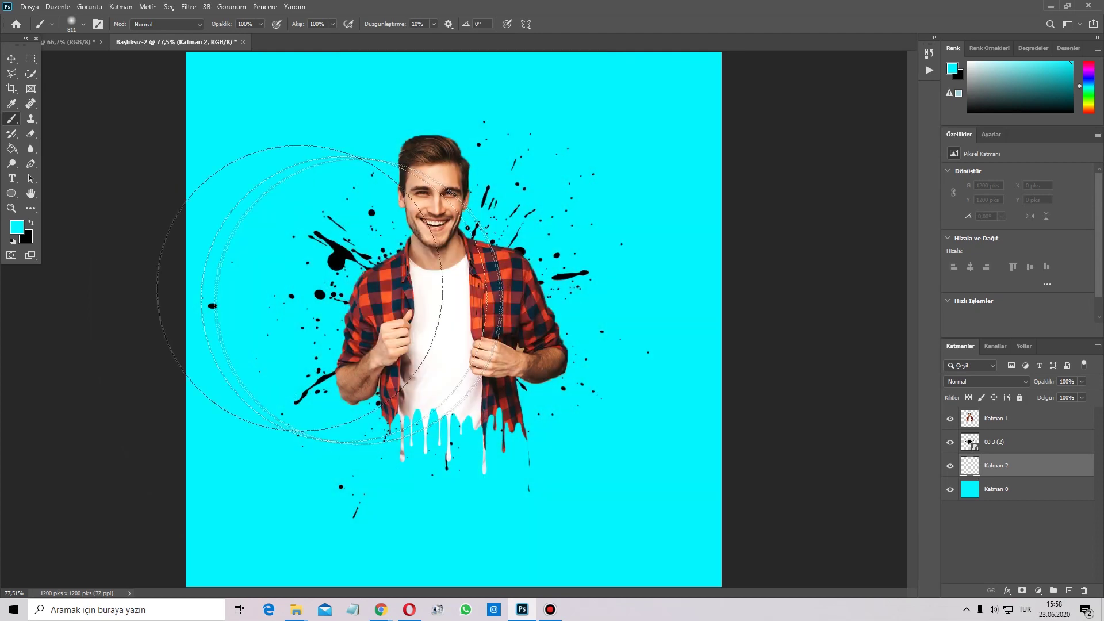
Paint a soft yellow glow behind the man
{"action": "left_click", "coordinate": [17, 230]}
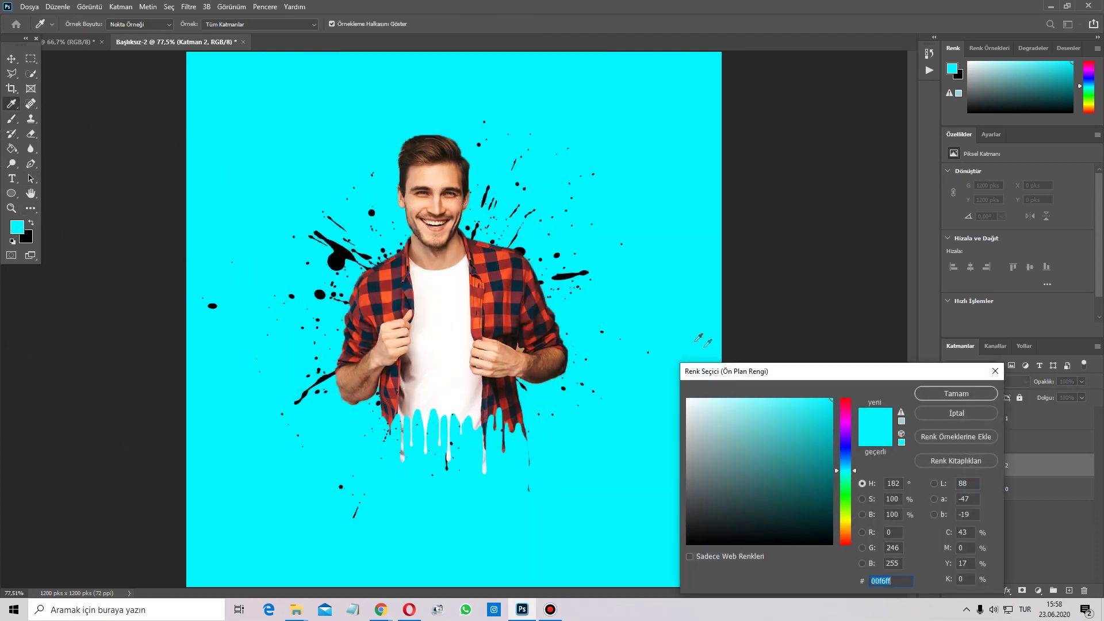
{"action": "left_click_drag", "start_coordinate": [847, 514], "coordinate": [846, 521]}
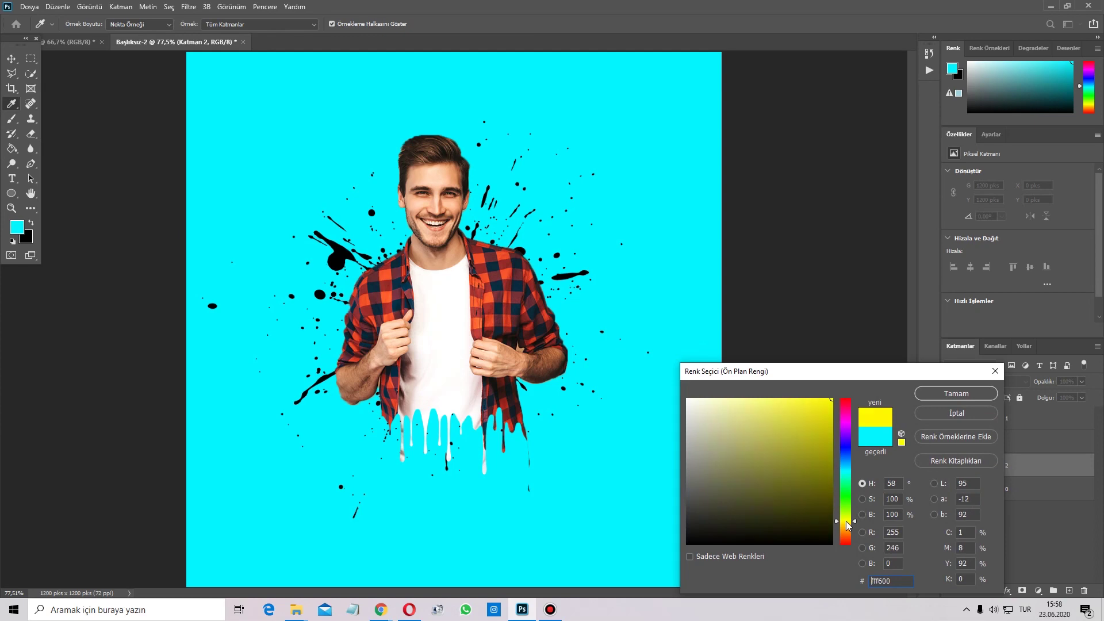
{"action": "left_click", "coordinate": [941, 393]}
{"action": "key", "text": "b"}
{"action": "left_click", "coordinate": [443, 322]}
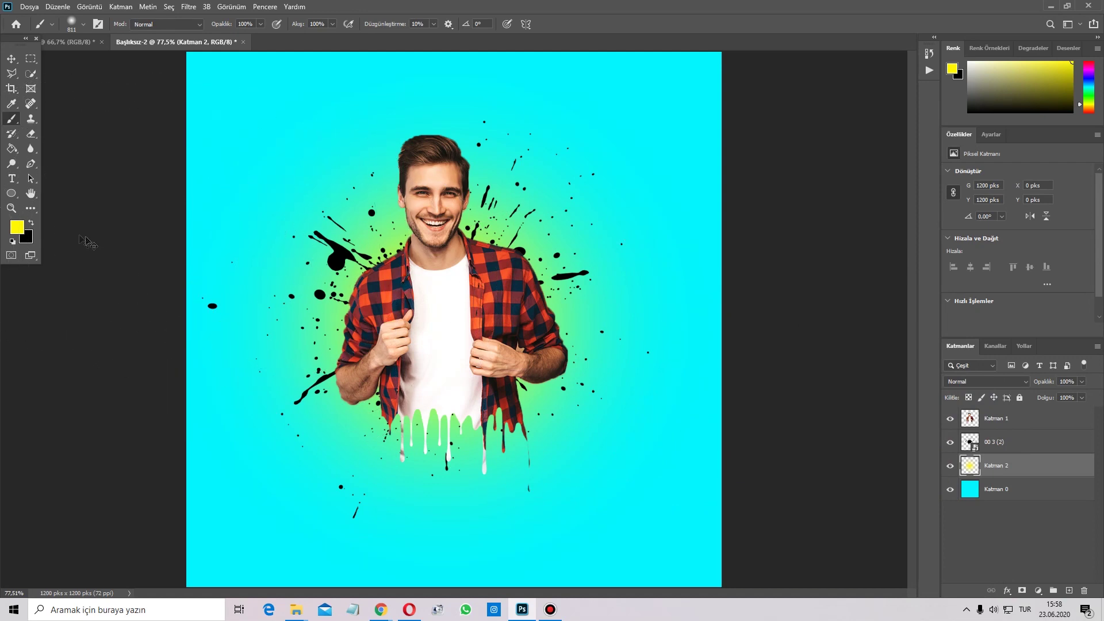
Paint a soft orange-red glow over it around the man
{"action": "left_click", "coordinate": [17, 227]}
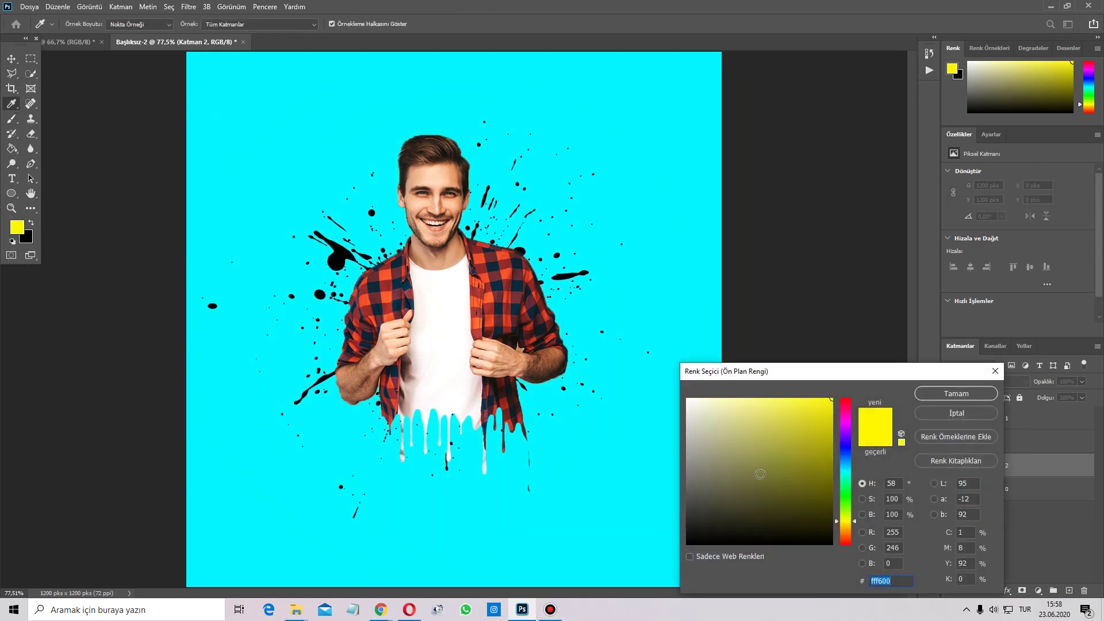
{"action": "left_click_drag", "start_coordinate": [846, 527], "coordinate": [847, 545]}
{"action": "left_click", "coordinate": [951, 394]}
{"action": "key", "text": "b"}
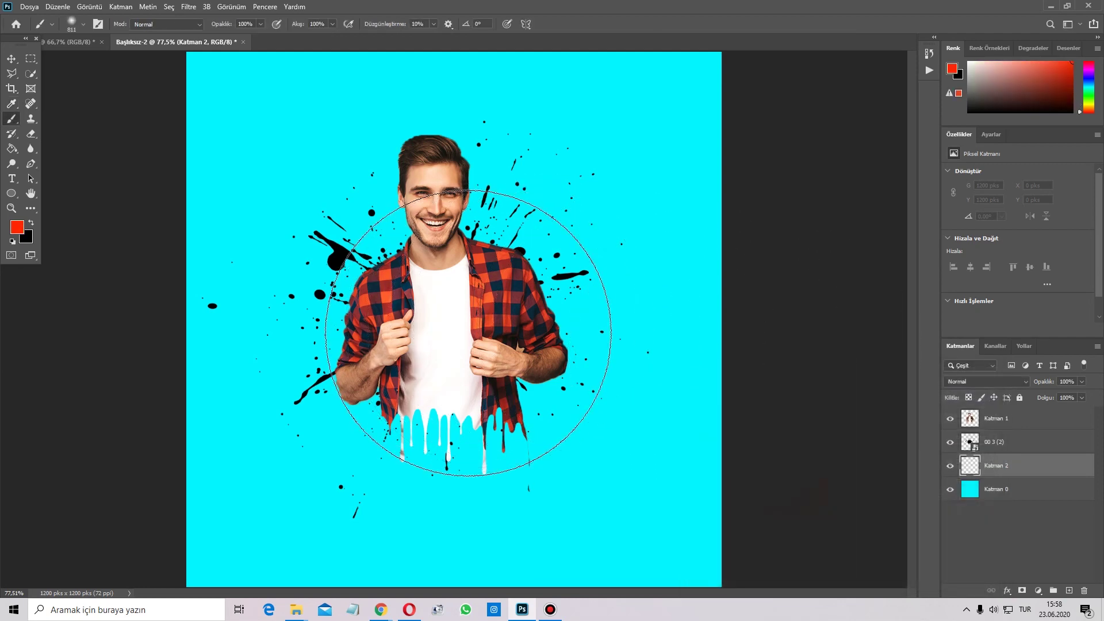
{"action": "left_click", "coordinate": [448, 323]}
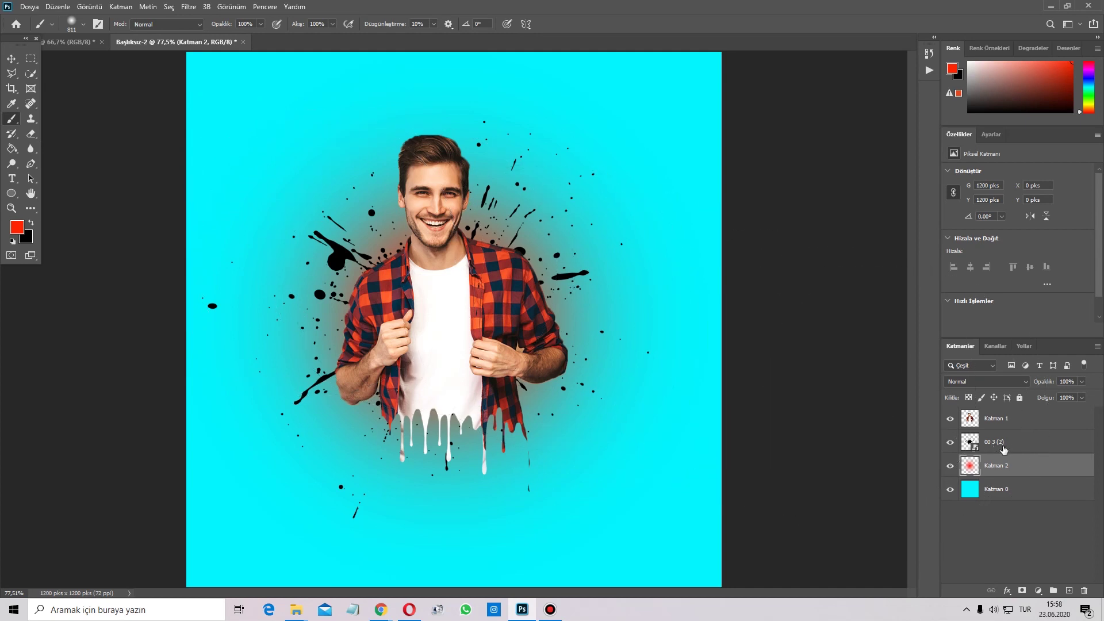
Toggle splatter layer 00 3 (2) off and on to compare, leaving it visible
{"action": "left_click", "coordinate": [1016, 444]}
{"action": "left_click", "coordinate": [954, 445]}
{"action": "left_click", "coordinate": [954, 445]}
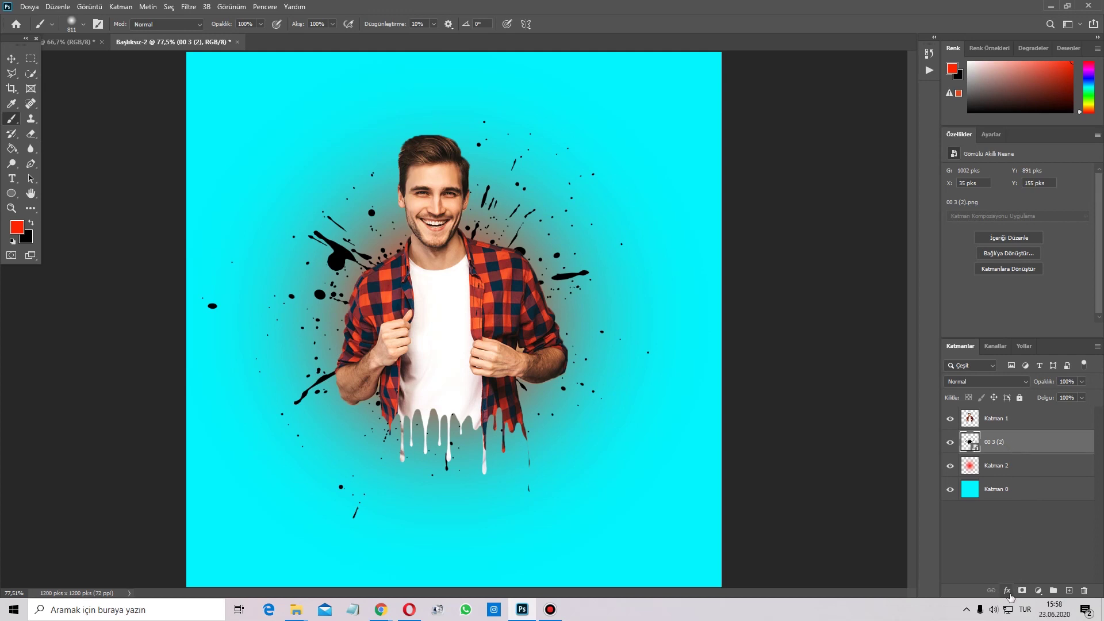
Add a Color Overlay (Renk Kaplama) effect to the splatter layer 00 3 (2)
{"action": "left_click", "coordinate": [1007, 591]}
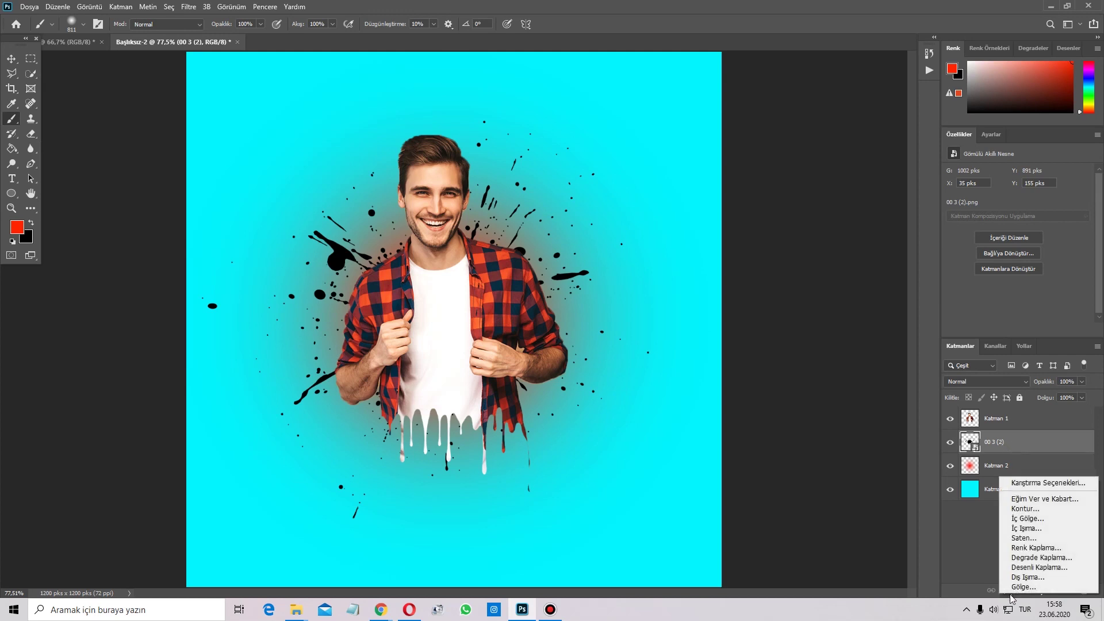
{"action": "left_click", "coordinate": [1026, 550]}
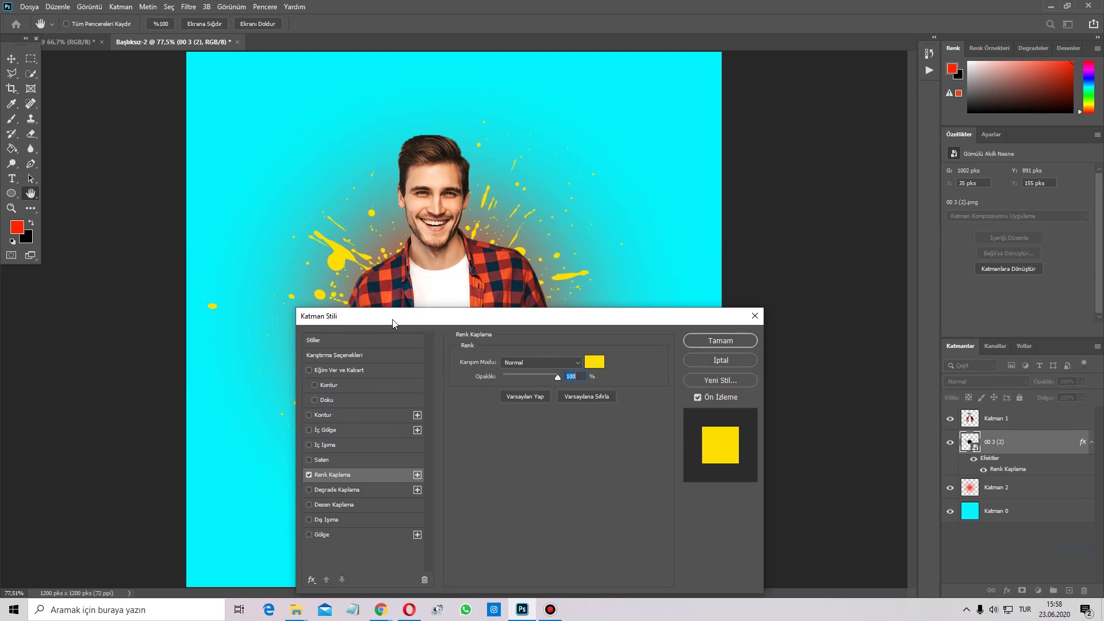
{"action": "left_click_drag", "start_coordinate": [392, 323], "coordinate": [670, 208]}
{"action": "left_click_drag", "start_coordinate": [597, 203], "coordinate": [654, 197]}
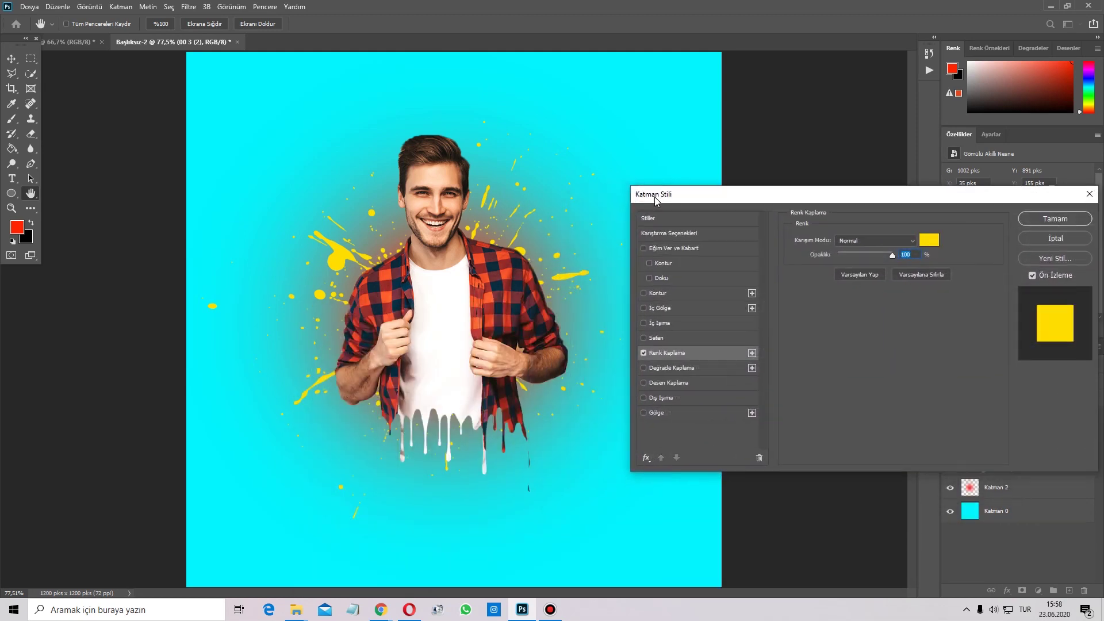
Set the overlay colour to yellow-green deff00 and apply the layer style
{"action": "left_click", "coordinate": [930, 242]}
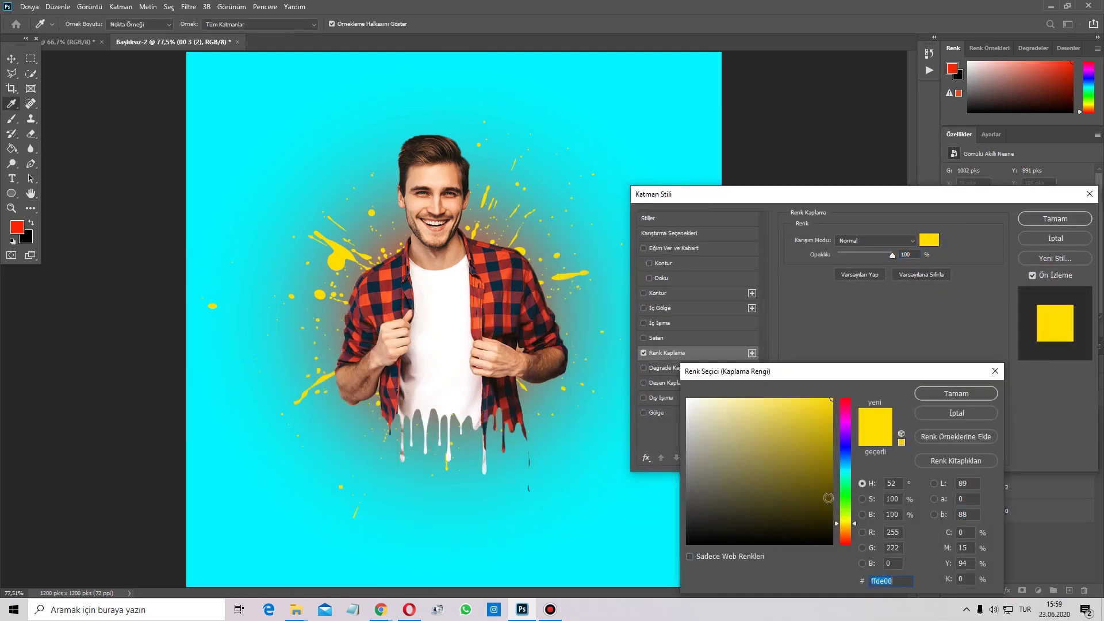
{"action": "left_click_drag", "start_coordinate": [852, 526], "coordinate": [856, 419]}
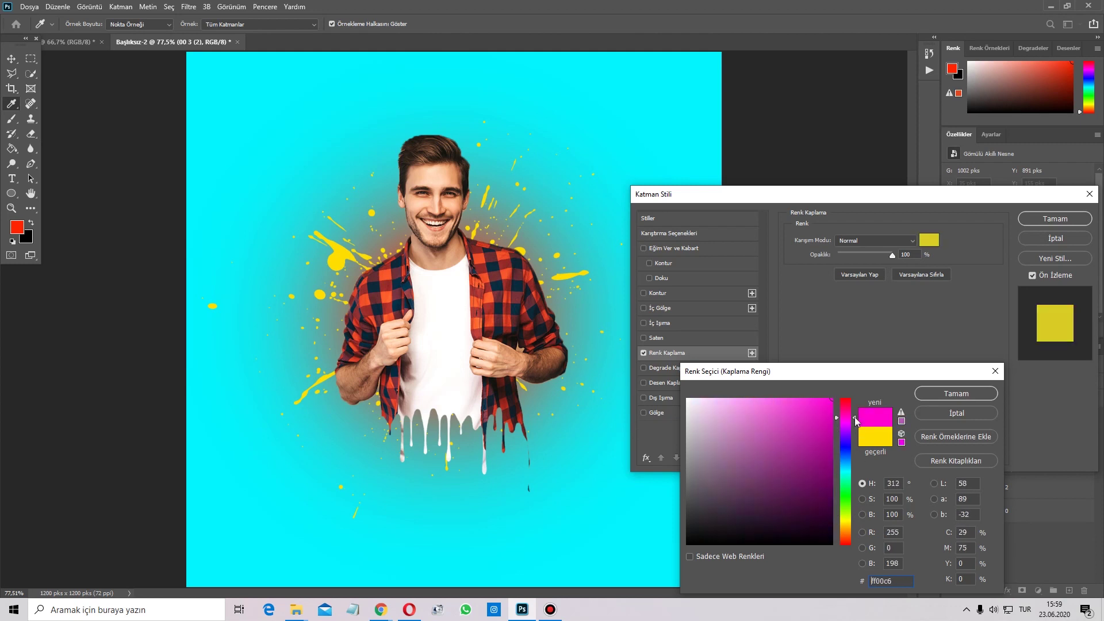
{"action": "left_click_drag", "start_coordinate": [841, 460], "coordinate": [841, 472]}
{"action": "left_click", "coordinate": [802, 488]}
{"action": "left_click", "coordinate": [841, 505]}
{"action": "left_click_drag", "start_coordinate": [846, 530], "coordinate": [850, 527]}
{"action": "type", "text": "deff00"}
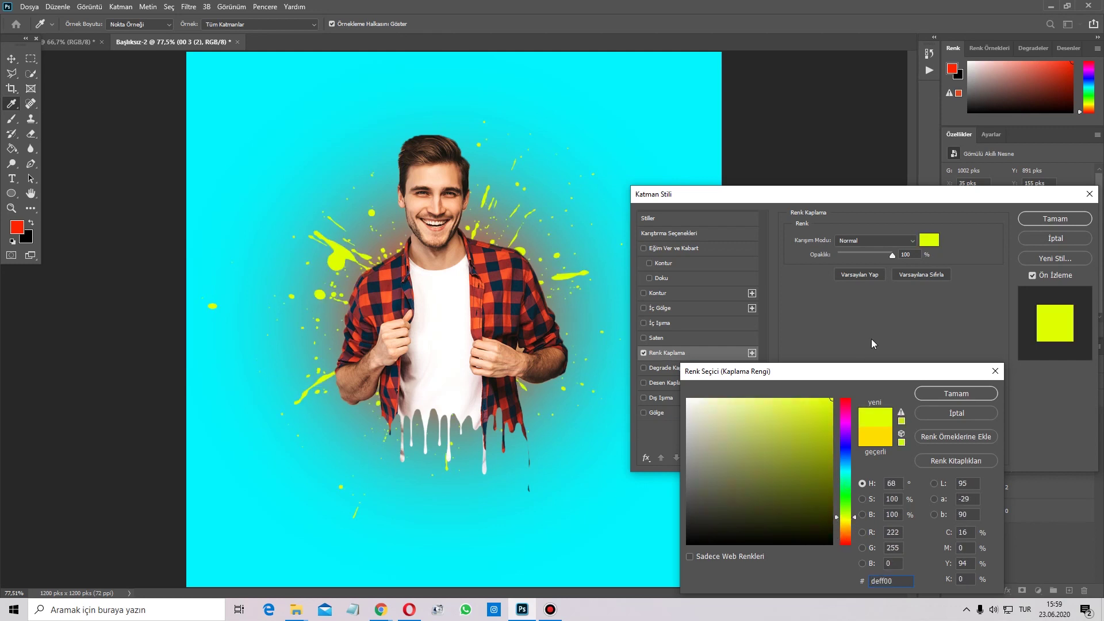
{"action": "left_click", "coordinate": [956, 393]}
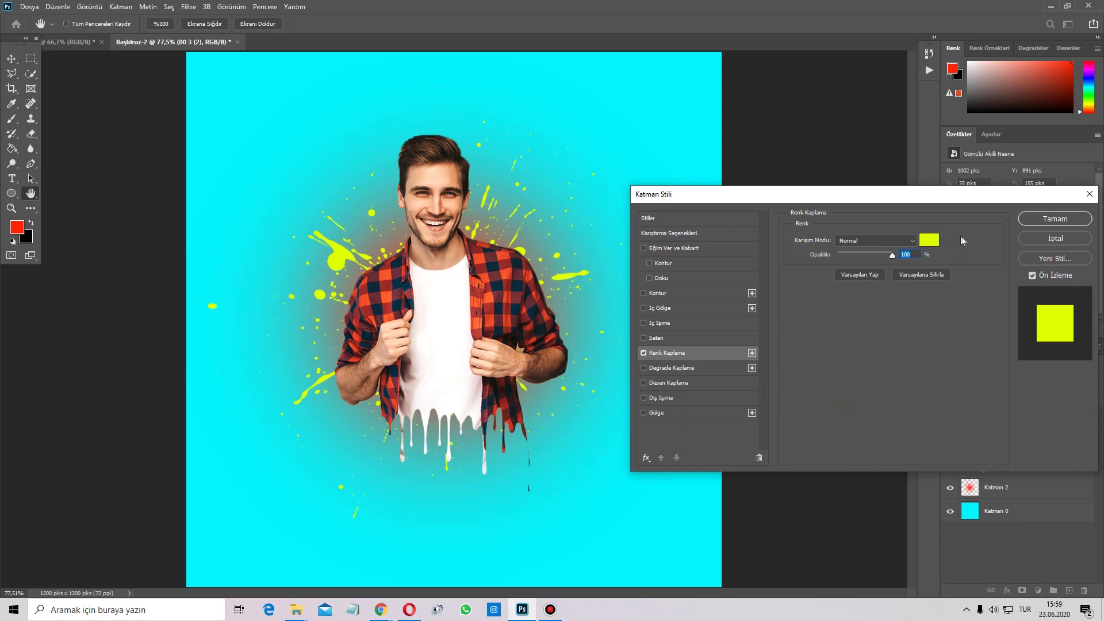
{"action": "left_click", "coordinate": [1038, 219]}
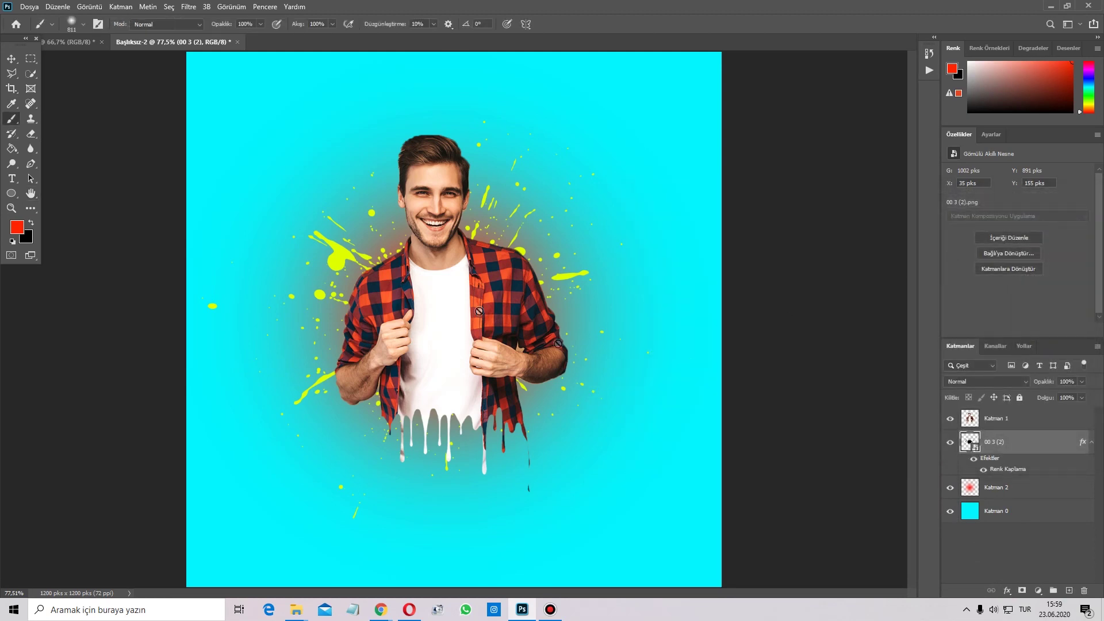
{"action": "left_click", "coordinate": [1020, 493]}
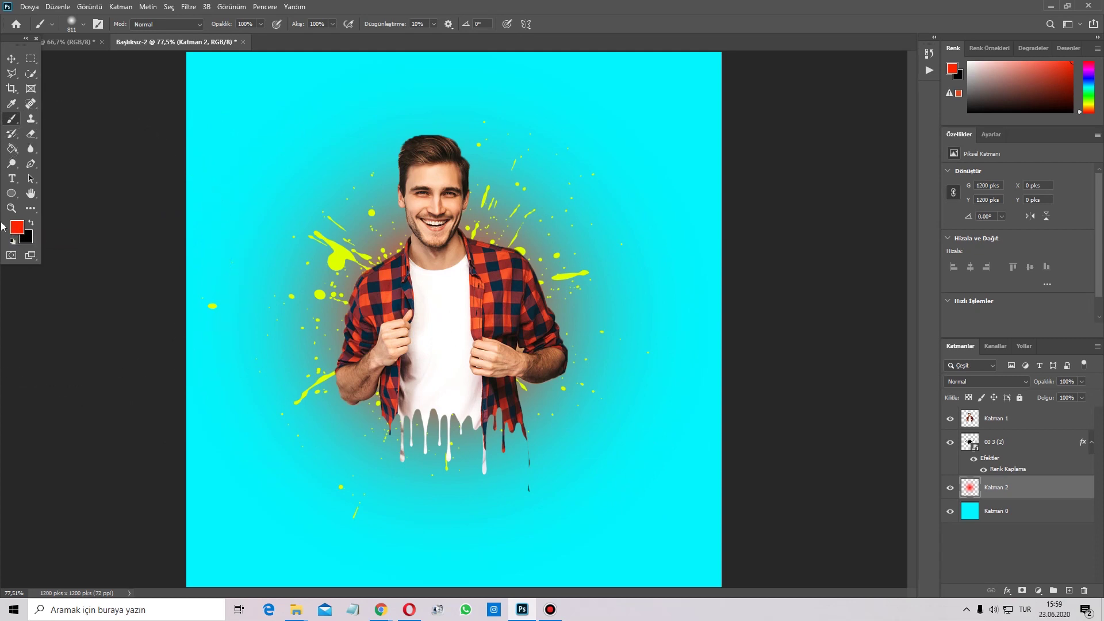
Set an orange foreground colour and switch to the Brush tool
{"action": "left_click", "coordinate": [17, 227]}
{"action": "left_click_drag", "start_coordinate": [843, 459], "coordinate": [838, 524]}
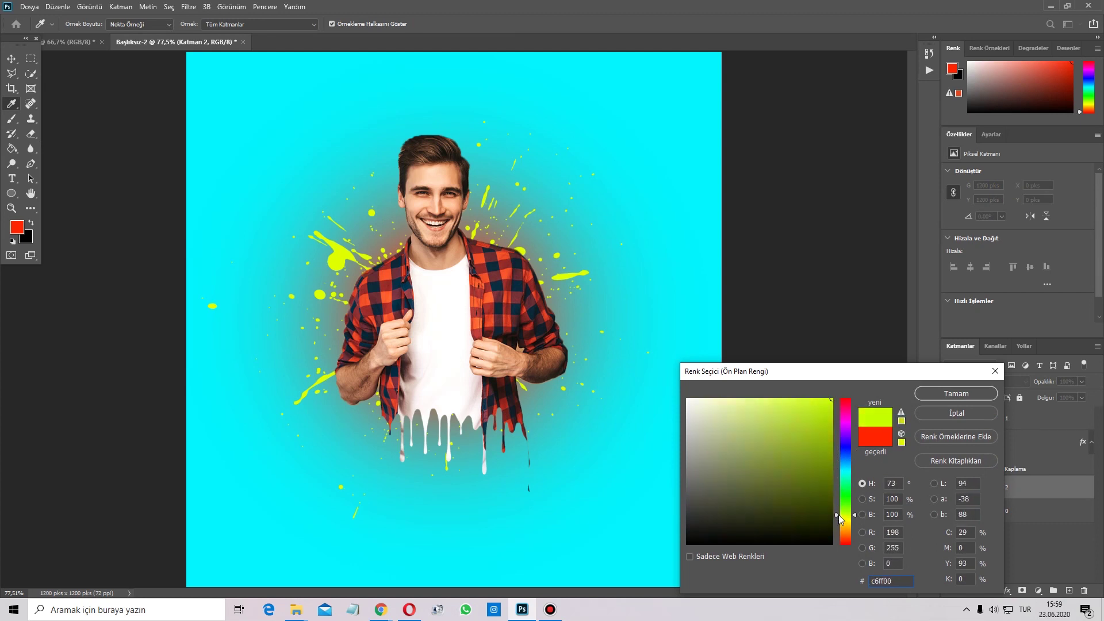
{"action": "mouse_move", "coordinate": [837, 524]}
{"action": "left_mouse_down"}
{"action": "mouse_move", "coordinate": [846, 507]}
{"action": "mouse_move", "coordinate": [852, 534]}
{"action": "left_mouse_up"}
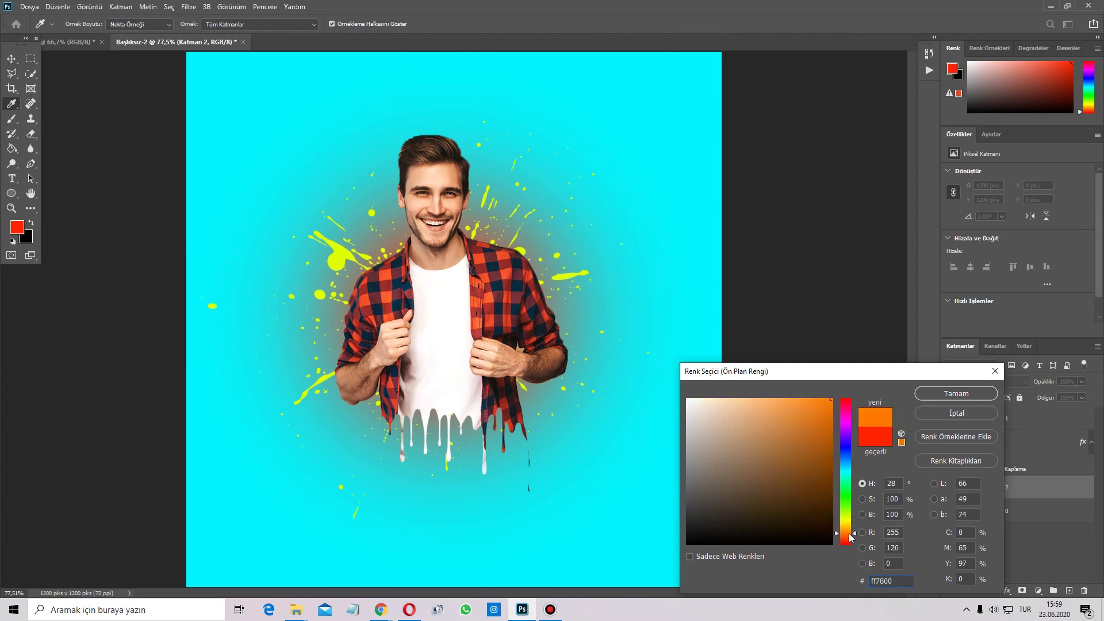
{"action": "left_click_drag", "start_coordinate": [852, 535], "coordinate": [851, 533]}
{"action": "left_click", "coordinate": [943, 394]}
{"action": "key", "text": "b"}
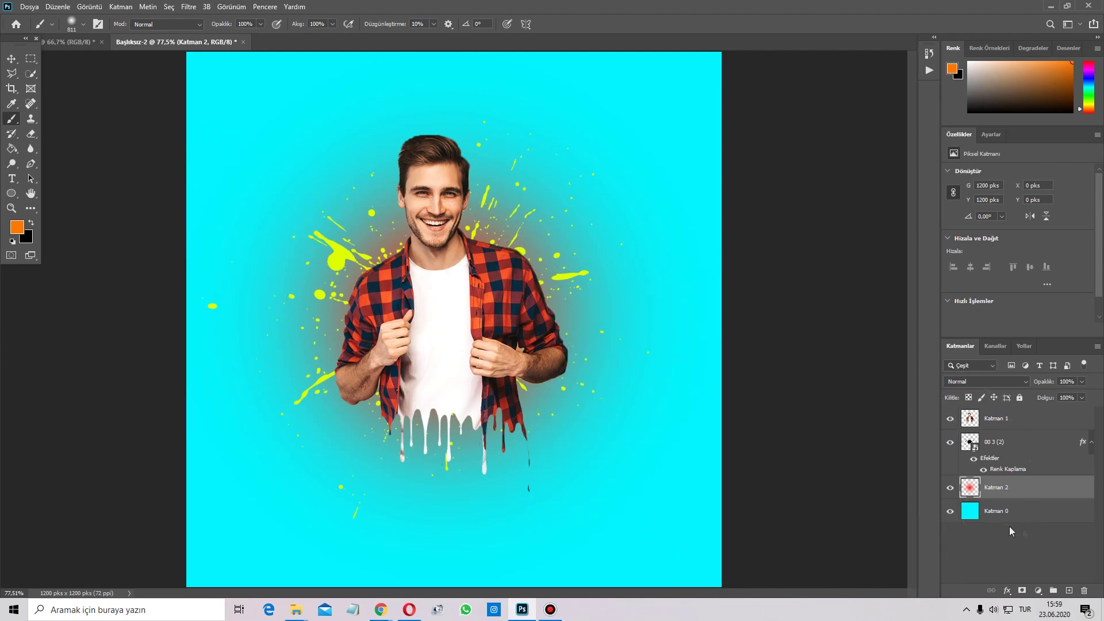
Delete the orange glow layer Katman 2, add a new layer, and undo a test stroke
{"action": "left_click", "coordinate": [949, 489]}
{"action": "key", "text": "Delete"}
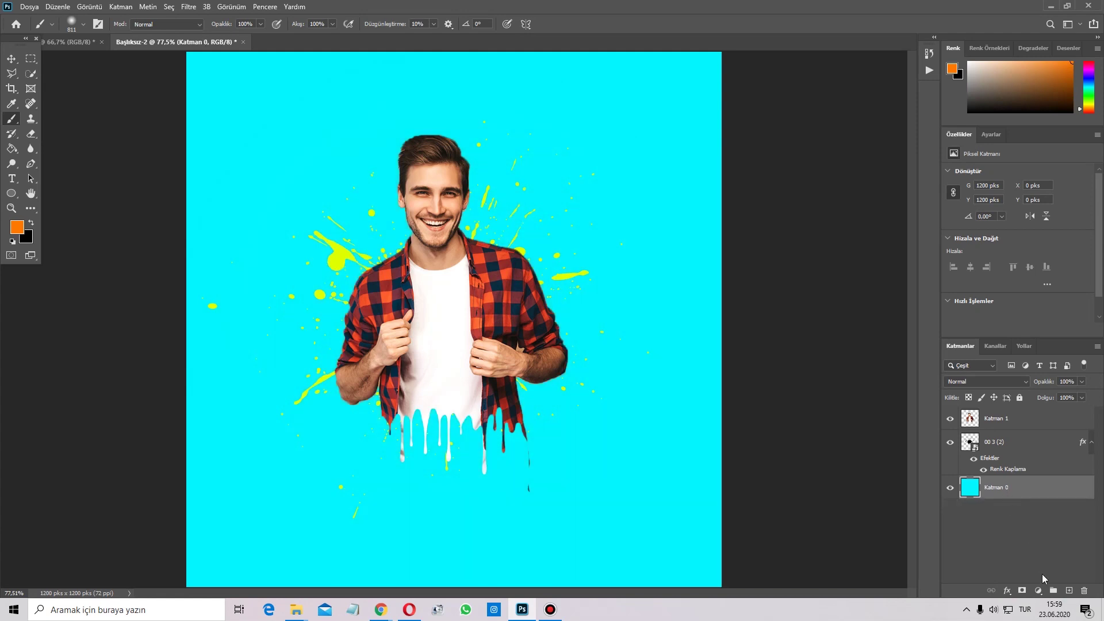
{"action": "left_click", "coordinate": [1070, 591]}
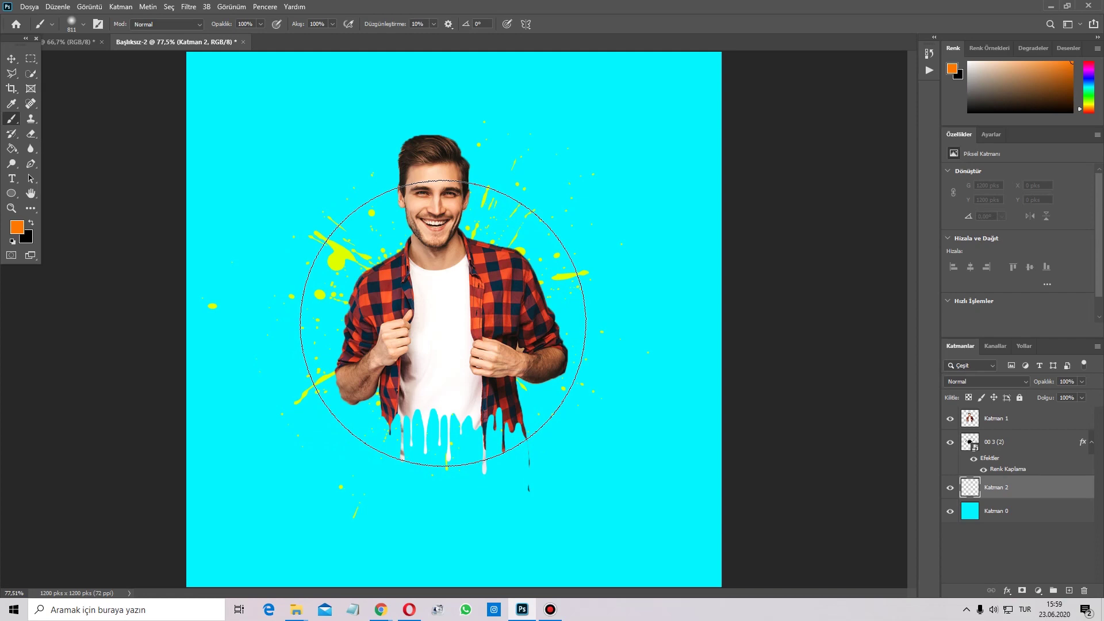
{"action": "left_click", "coordinate": [449, 333]}
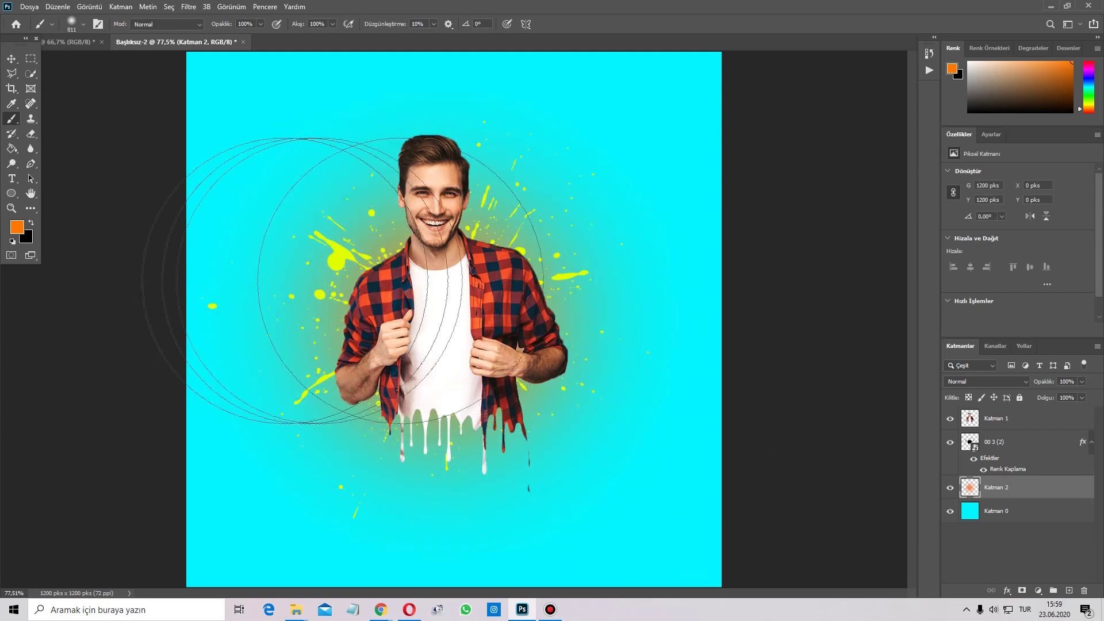
{"action": "key", "text": "ctrl+z"}
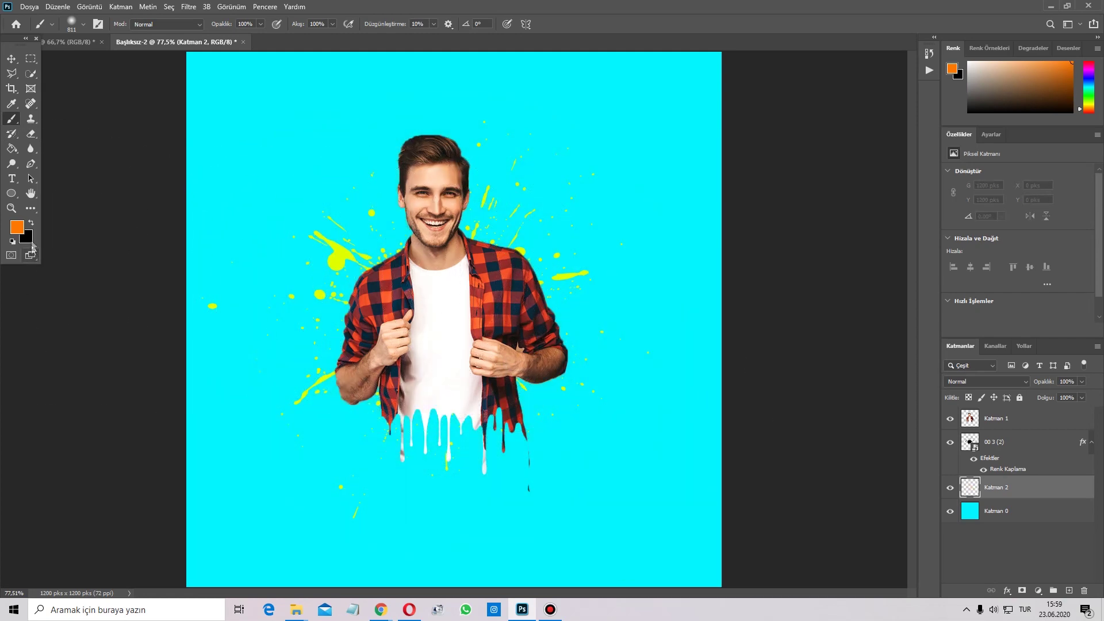
Paint a soft pink (ff00a8) glow dab behind the man
{"action": "left_click", "coordinate": [19, 230]}
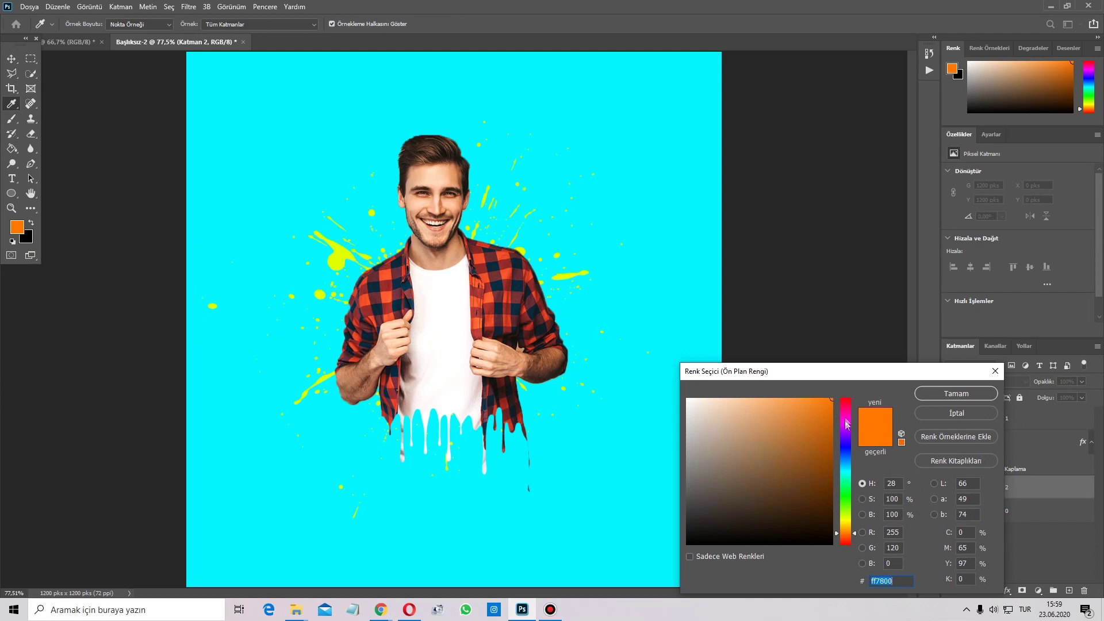
{"action": "left_click_drag", "start_coordinate": [847, 423], "coordinate": [850, 418]}
{"action": "left_click", "coordinate": [932, 394]}
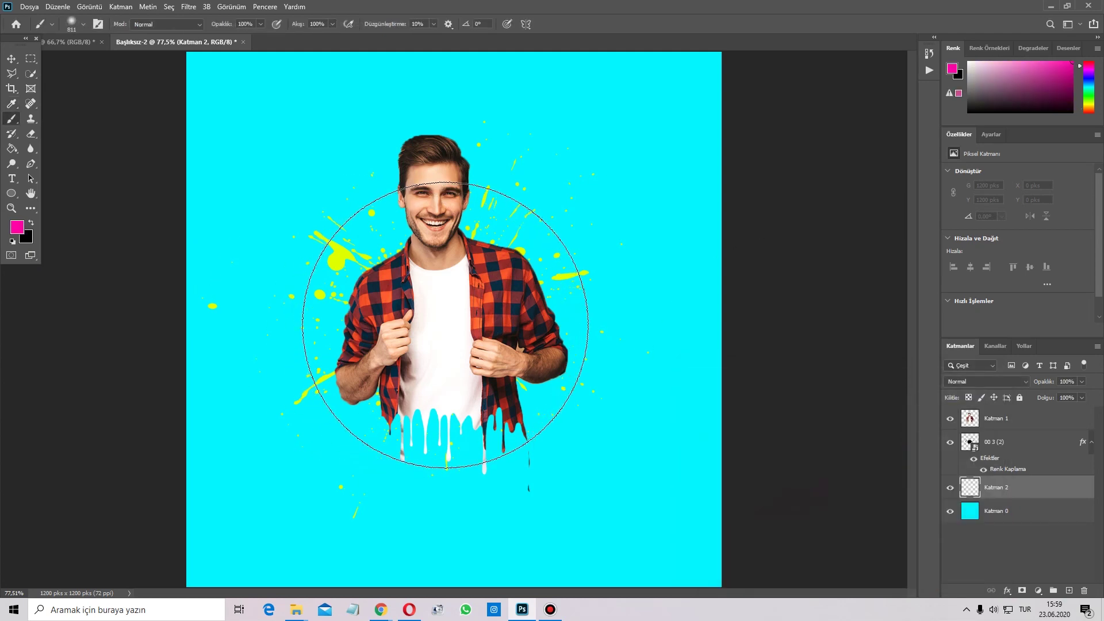
{"action": "left_click", "coordinate": [444, 325]}
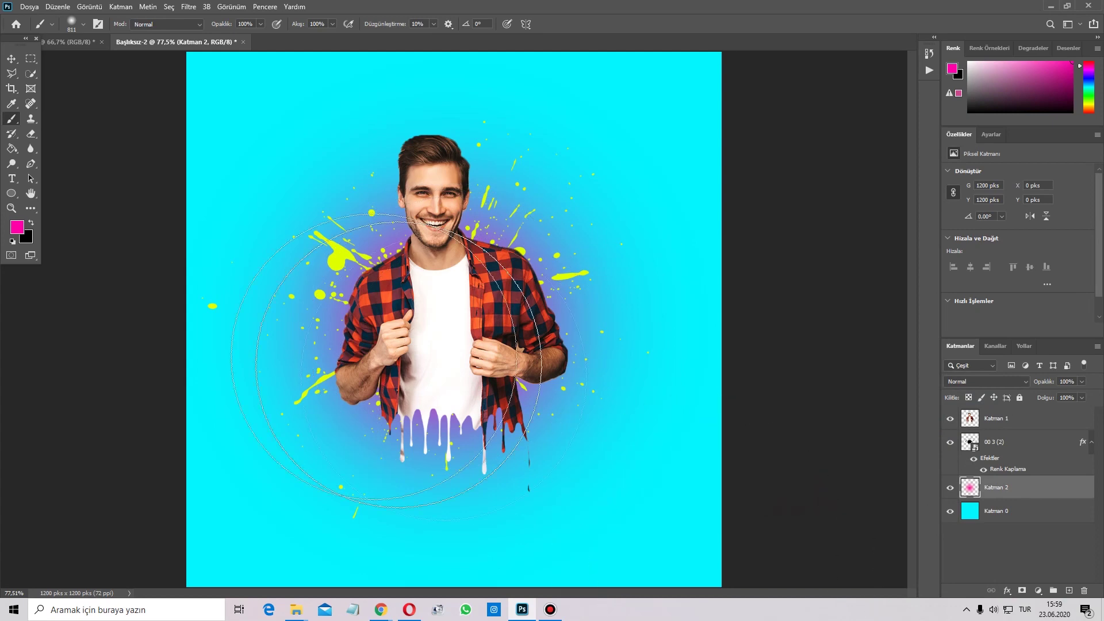
{"action": "left_click", "coordinate": [11, 59]}
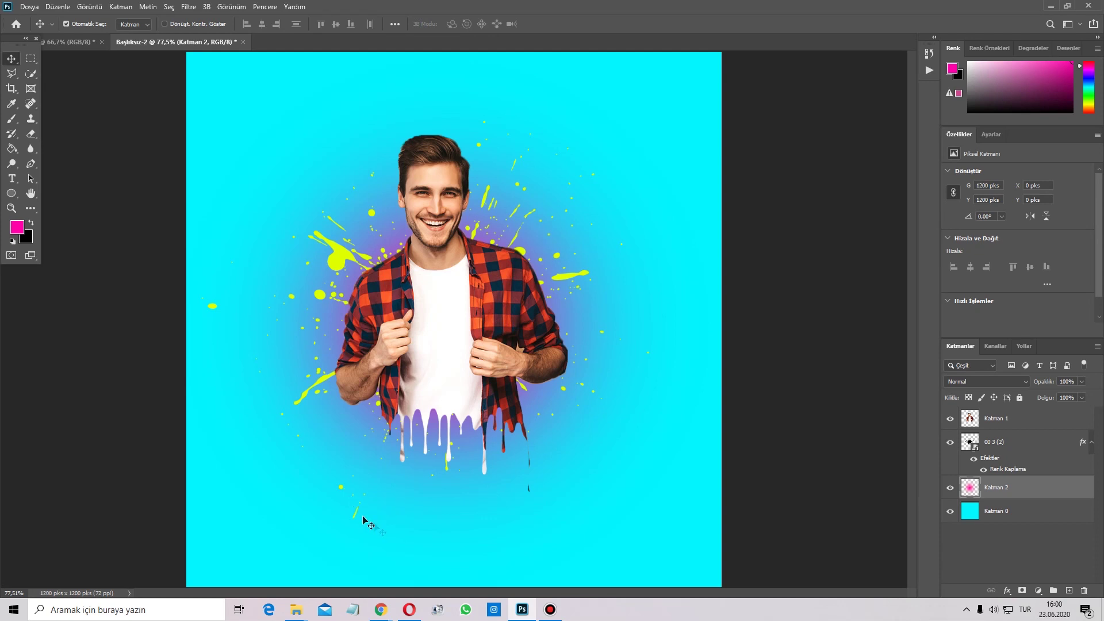
Take a 292 px Eraser to splatter layer 00 3 (2), rasterizing the smart object
{"action": "left_click", "coordinate": [1020, 452]}
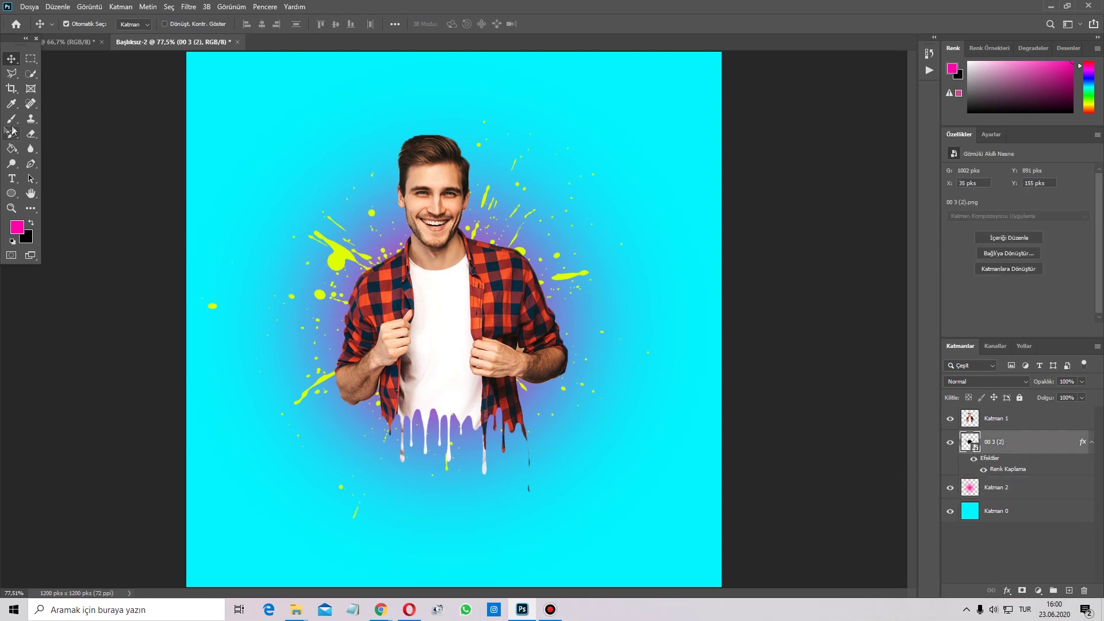
{"action": "left_click", "coordinate": [31, 134]}
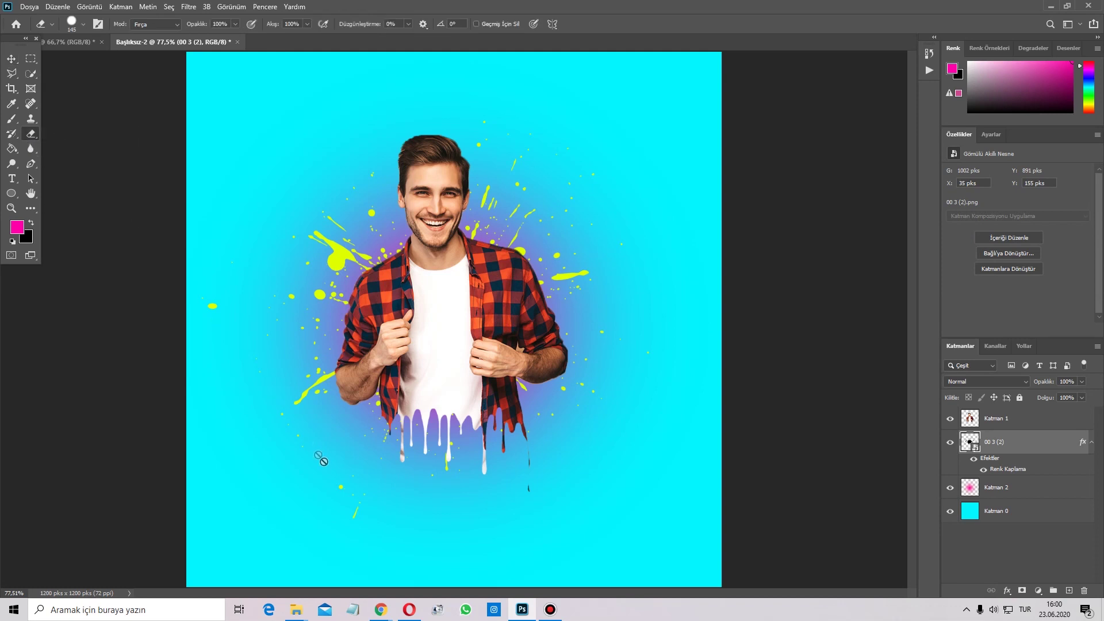
{"action": "left_click_drag", "start_coordinate": [310, 449], "coordinate": [347, 451]}
{"action": "left_click", "coordinate": [402, 348]}
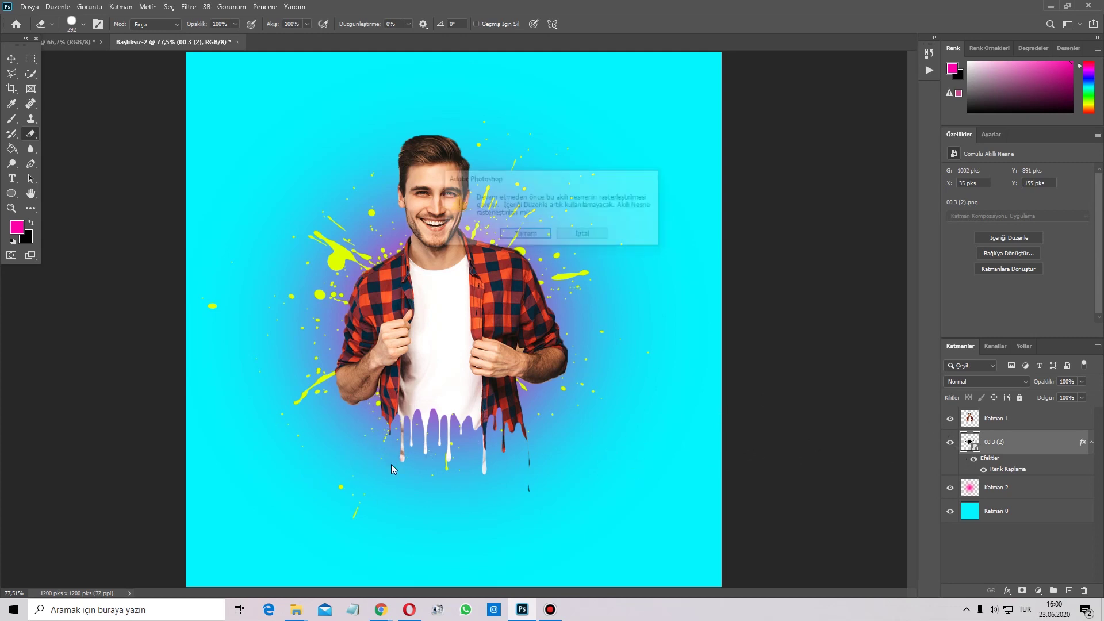
{"action": "left_click", "coordinate": [518, 234]}
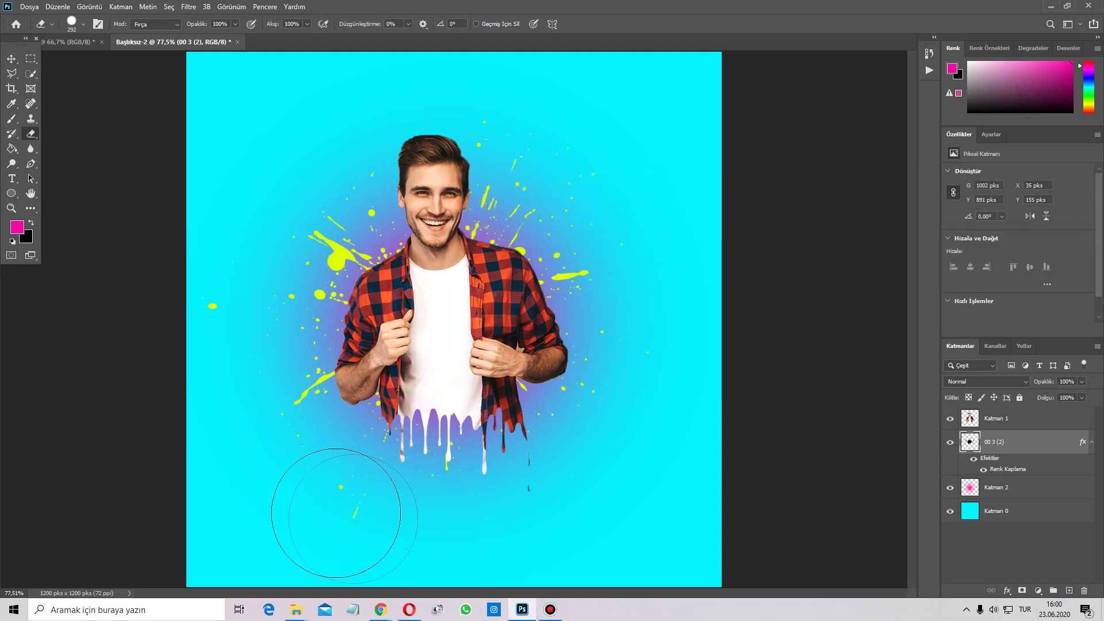
Erase stray splatter specks at the lower left and along the edges
{"action": "left_click_drag", "start_coordinate": [207, 496], "coordinate": [147, 339]}
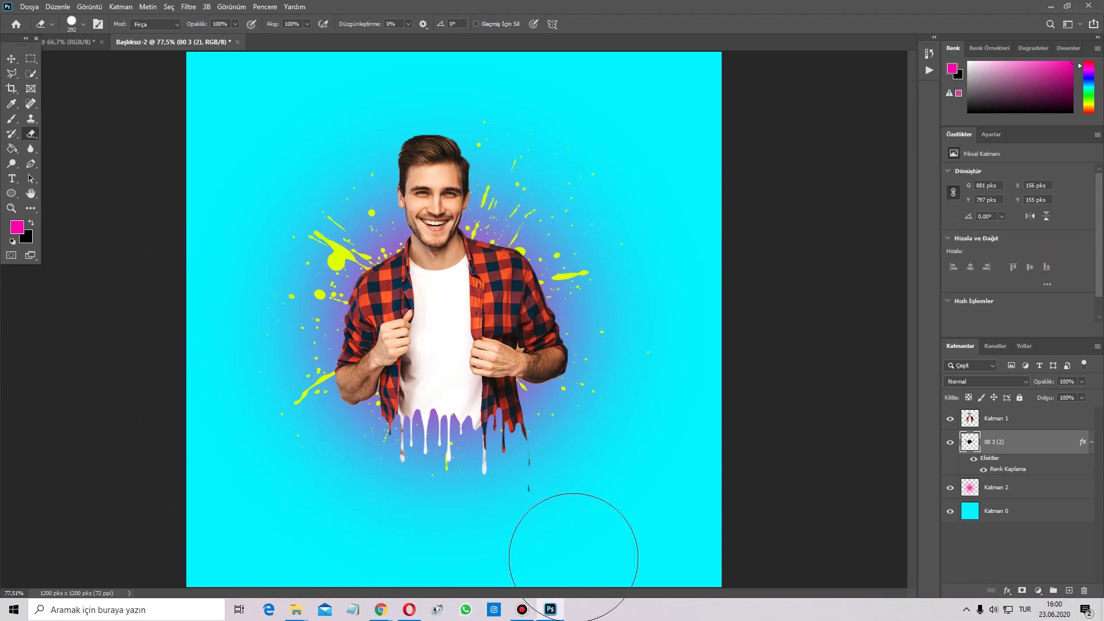
{"action": "left_click_drag", "start_coordinate": [682, 364], "coordinate": [425, 97]}
{"action": "scroll", "coordinate": [345, 189], "scroll_direction": "up", "scroll_amount": 3}
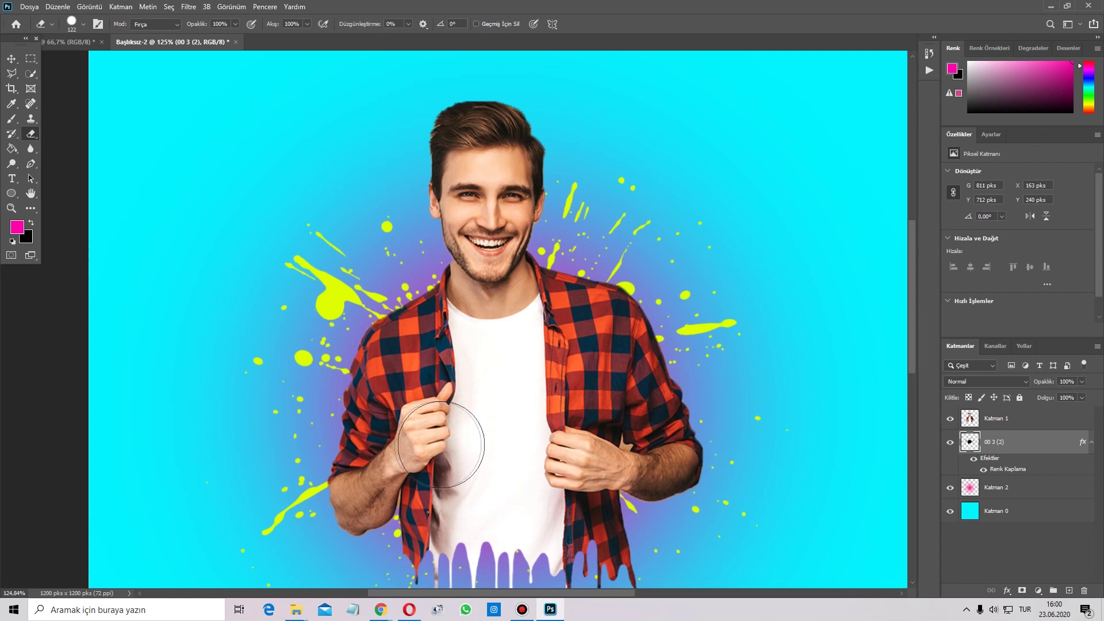
{"action": "left_click_drag", "start_coordinate": [397, 436], "coordinate": [393, 249]}
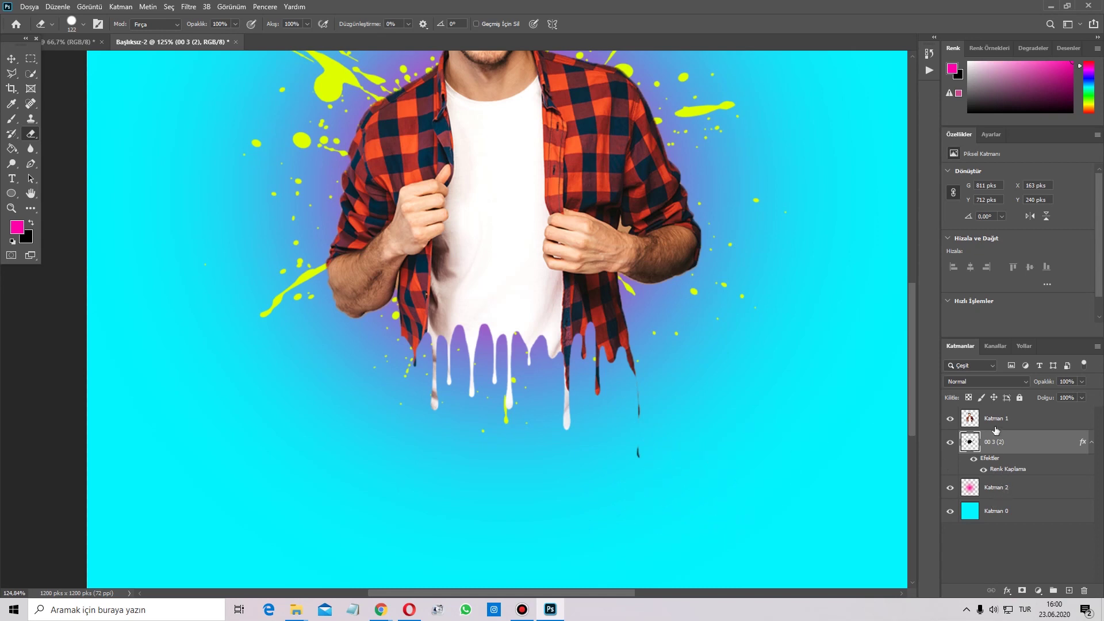
{"action": "left_click", "coordinate": [1011, 419]}
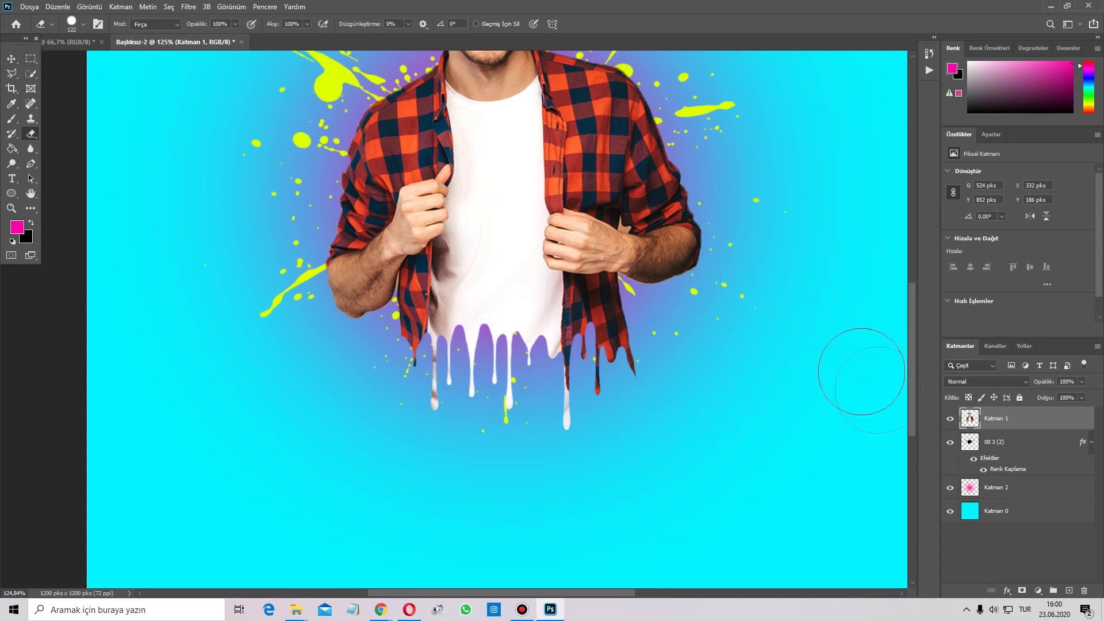
{"action": "left_click", "coordinate": [1024, 443]}
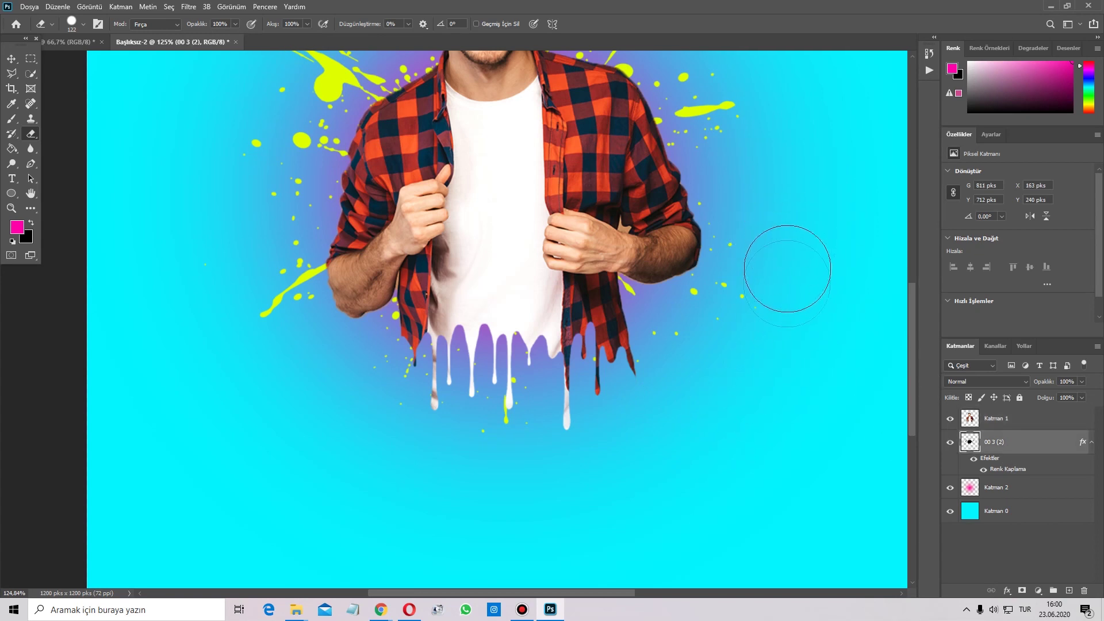
{"action": "scroll", "coordinate": [690, 310], "scroll_direction": "down", "scroll_amount": 4}
{"action": "scroll", "coordinate": [604, 291], "scroll_direction": "up", "scroll_amount": 1}
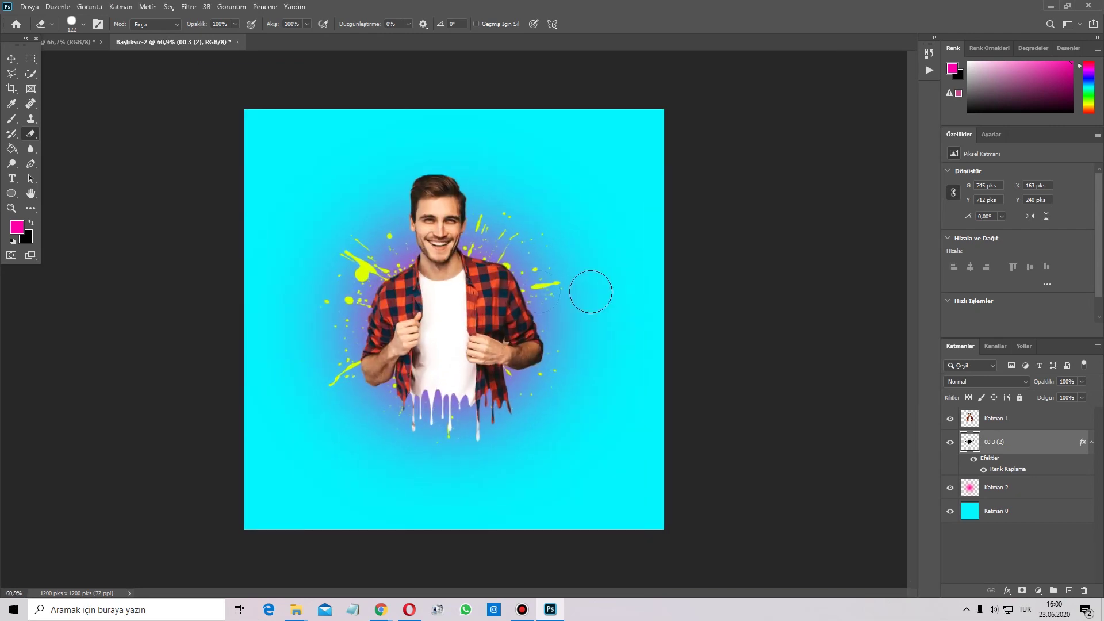
{"action": "scroll", "coordinate": [517, 259], "scroll_direction": "up", "scroll_amount": 2}
{"action": "scroll", "coordinate": [449, 223], "scroll_direction": "up", "scroll_amount": 1}
{"action": "scroll", "coordinate": [449, 213], "scroll_direction": "down", "scroll_amount": 1}
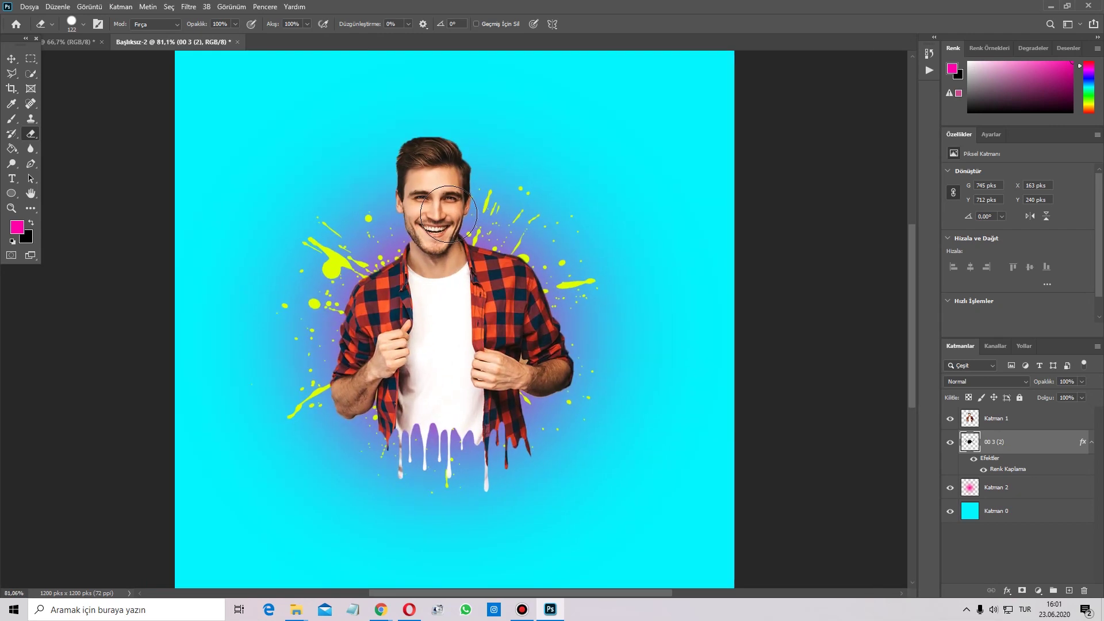
{"action": "left_click", "coordinate": [996, 419]}
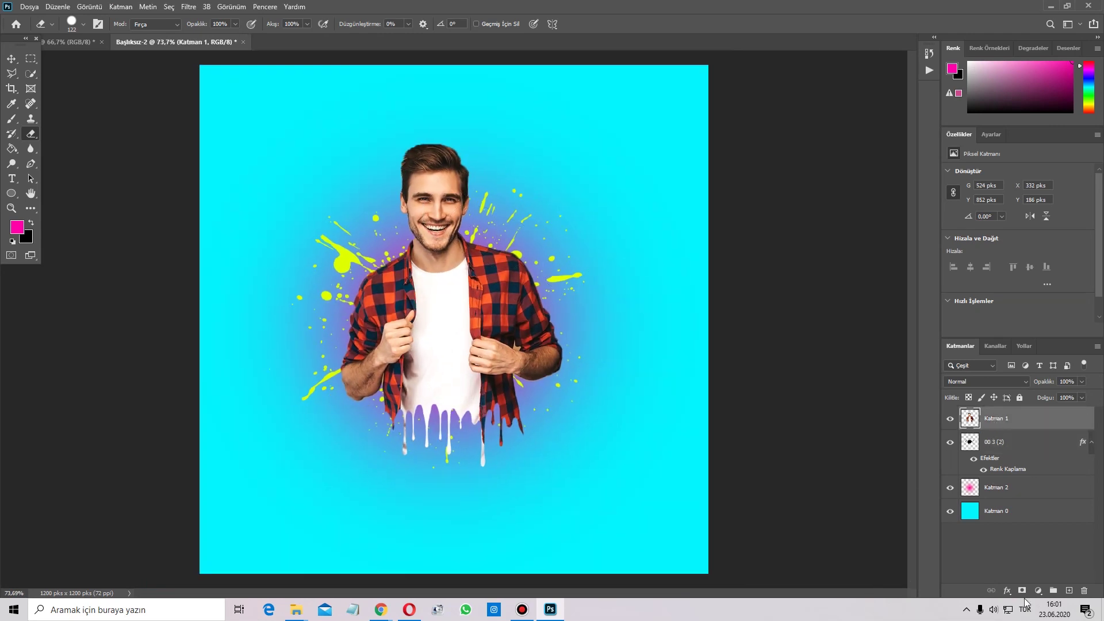
Add a Brightness/Contrast layer with brightness 28 and contrast 39, toggling it to compare
{"action": "left_click", "coordinate": [1039, 592]}
{"action": "left_click", "coordinate": [1047, 425]}
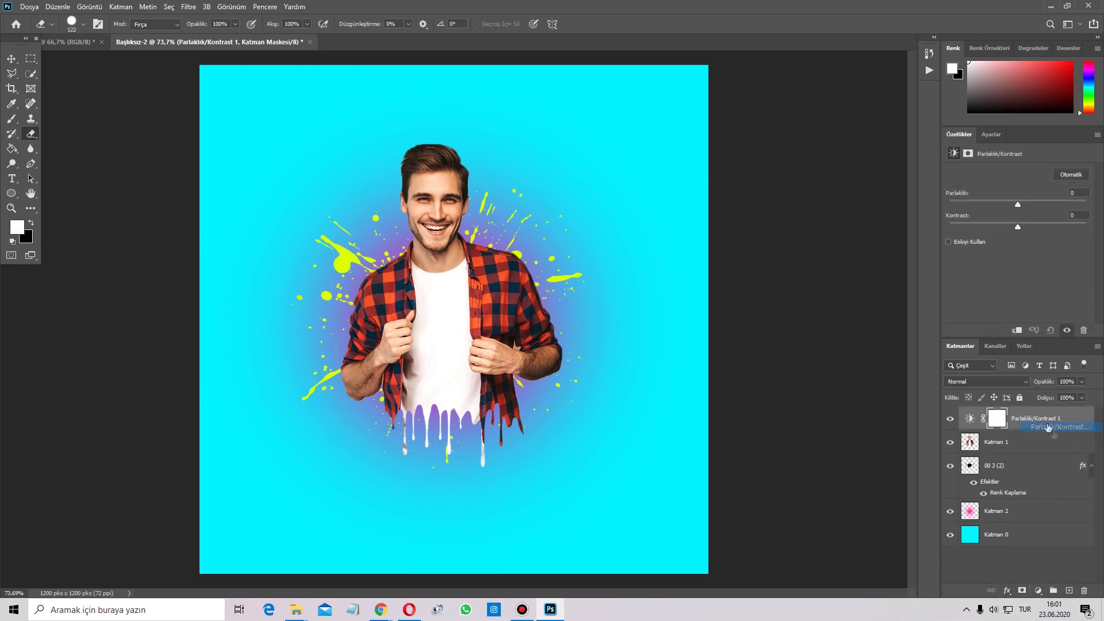
{"action": "left_click_drag", "start_coordinate": [1019, 204], "coordinate": [1031, 204]}
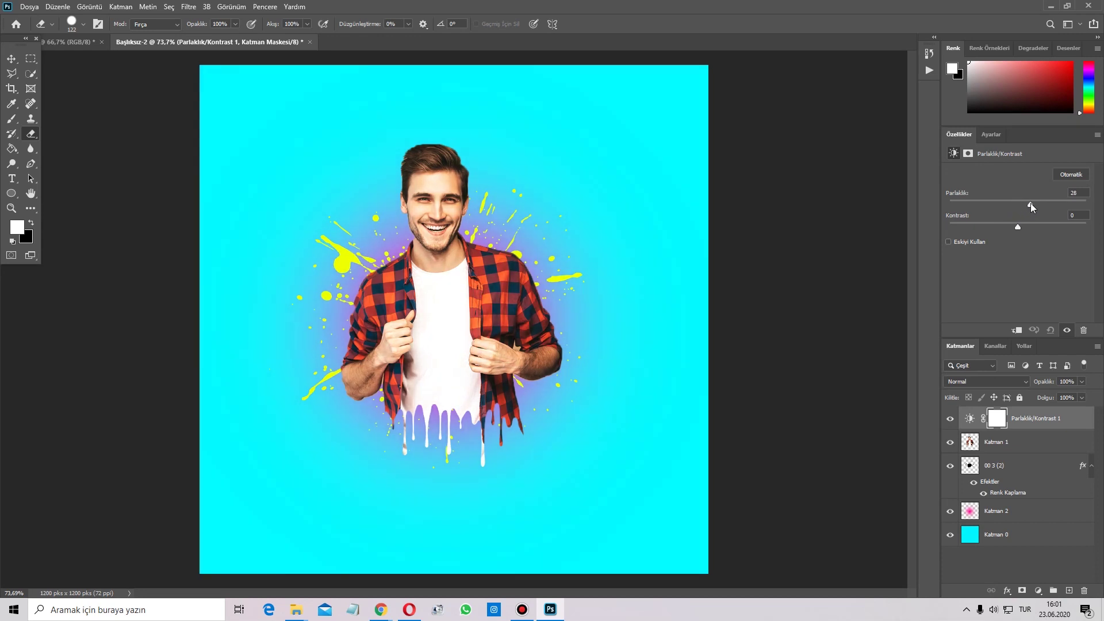
{"action": "left_click_drag", "start_coordinate": [1018, 226], "coordinate": [1004, 227]}
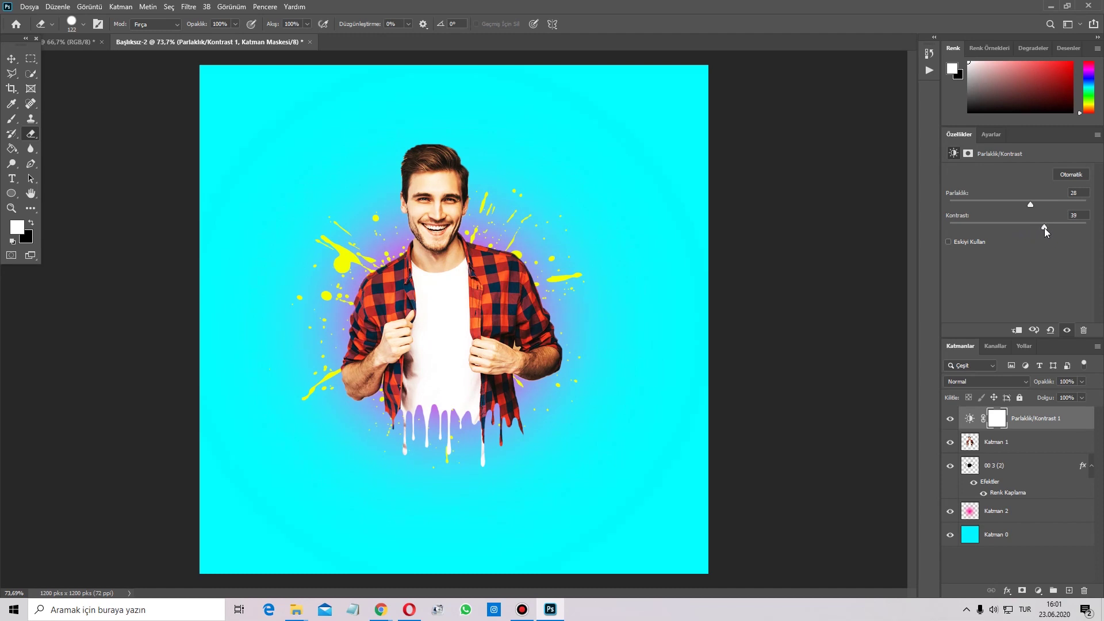
{"action": "left_click", "coordinate": [949, 419]}
{"action": "left_click", "coordinate": [949, 418]}
{"action": "left_click", "coordinate": [950, 418]}
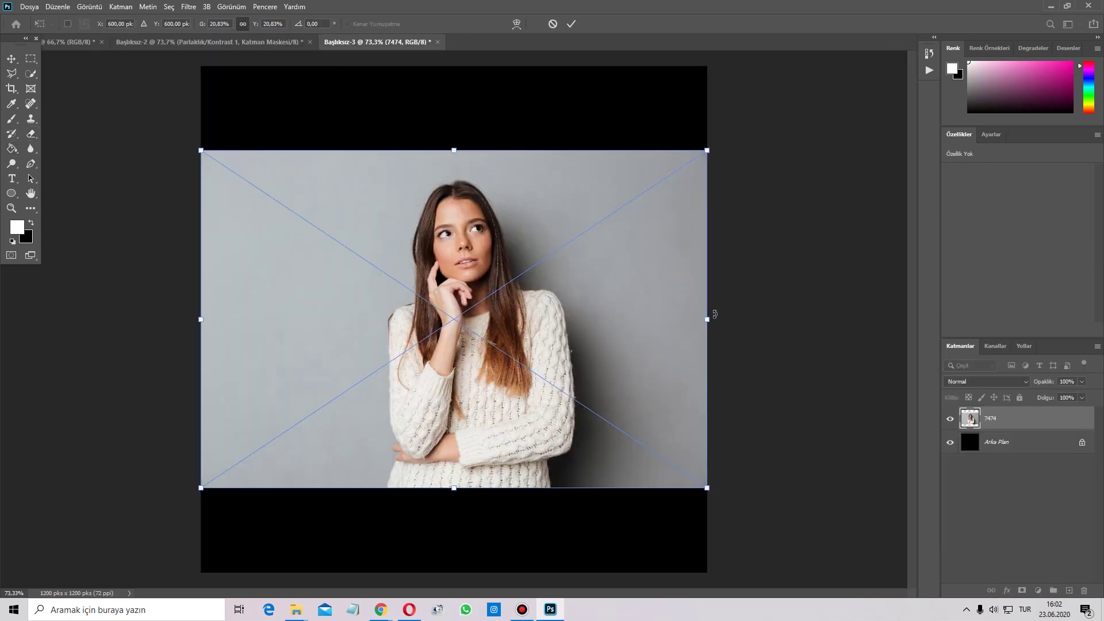
Shrink and reposition the woman's photo 7474 on the canvas
{"action": "left_click_drag", "start_coordinate": [709, 320], "coordinate": [633, 318]}
{"action": "mouse_move", "coordinate": [532, 365]}
{"action": "left_mouse_down"}
{"action": "mouse_move", "coordinate": [557, 325]}
{"action": "mouse_move", "coordinate": [562, 345]}
{"action": "left_mouse_up"}
{"action": "left_click", "coordinate": [571, 23]}
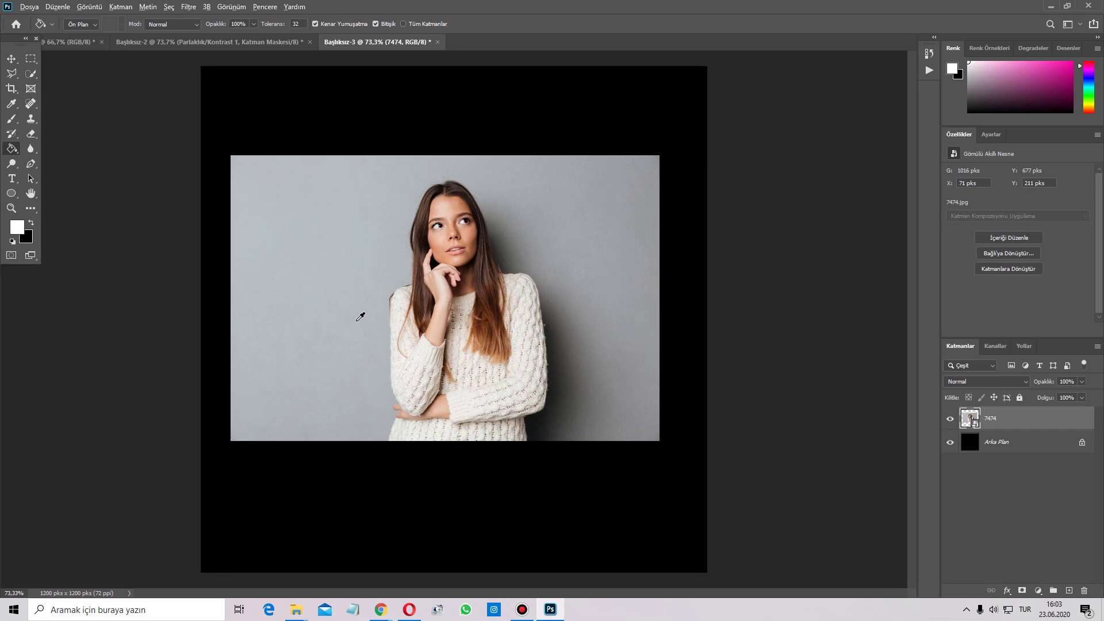
{"action": "scroll", "coordinate": [360, 317], "scroll_direction": "up", "scroll_amount": 2}
{"action": "scroll", "coordinate": [361, 317], "scroll_direction": "up", "scroll_amount": 2}
{"action": "scroll", "coordinate": [361, 317], "scroll_direction": "up", "scroll_amount": 1}
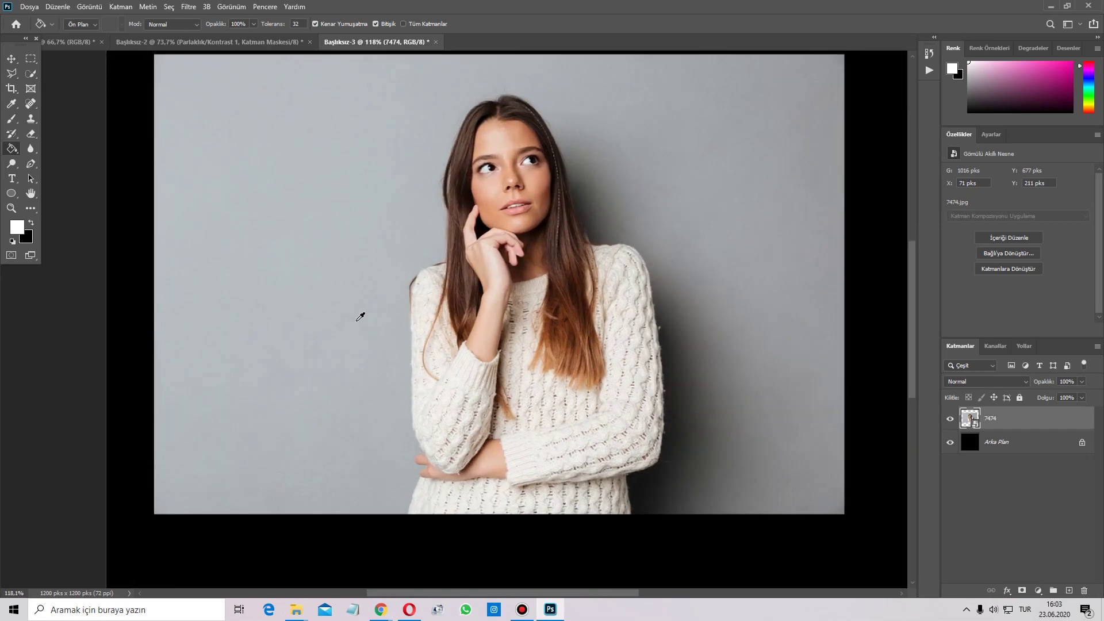
Quick-select the woman and copy her onto a new layer
{"action": "key", "text": "w"}
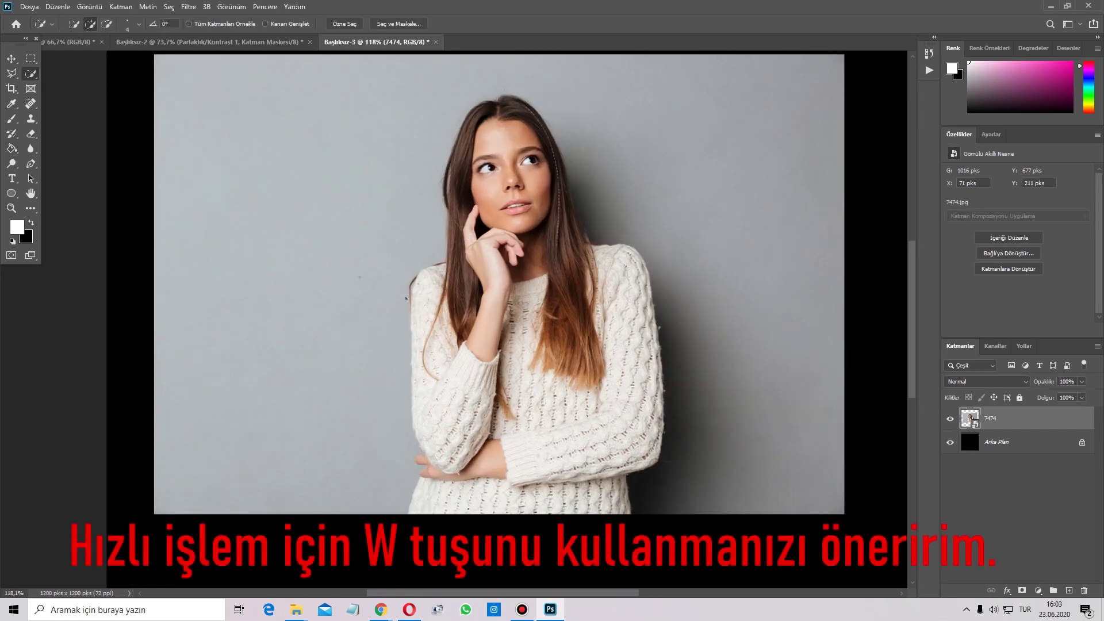
{"action": "mouse_move", "coordinate": [485, 446]}
{"action": "left_mouse_down"}
{"action": "mouse_move", "coordinate": [489, 121]}
{"action": "mouse_move", "coordinate": [623, 446]}
{"action": "mouse_move", "coordinate": [568, 275]}
{"action": "left_mouse_up"}
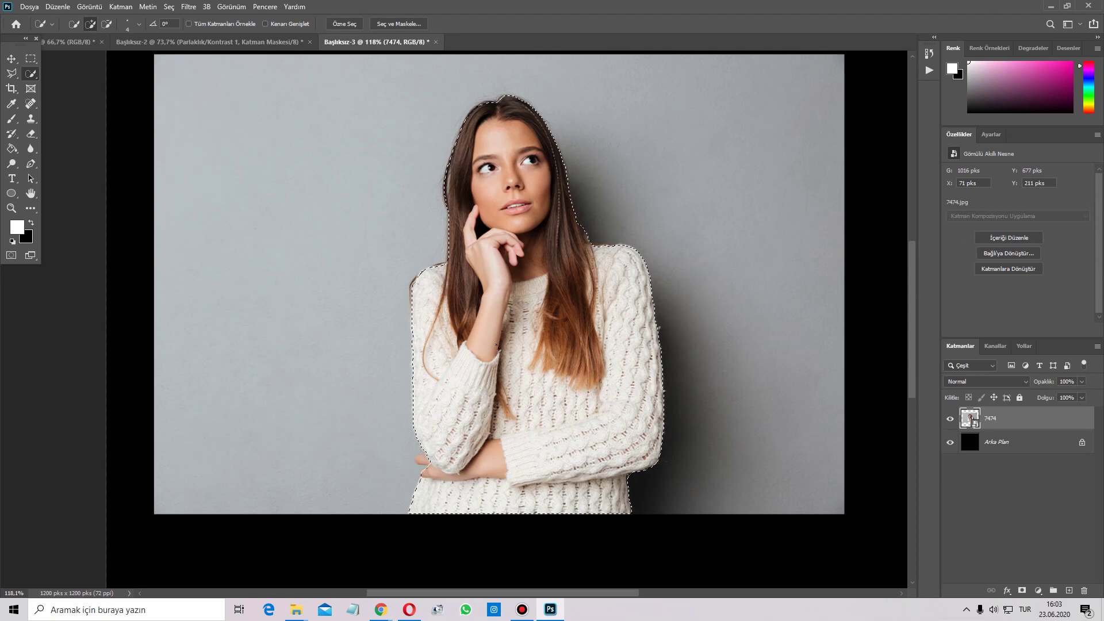
{"action": "right_click", "coordinate": [496, 345]}
{"action": "left_click", "coordinate": [542, 424]}
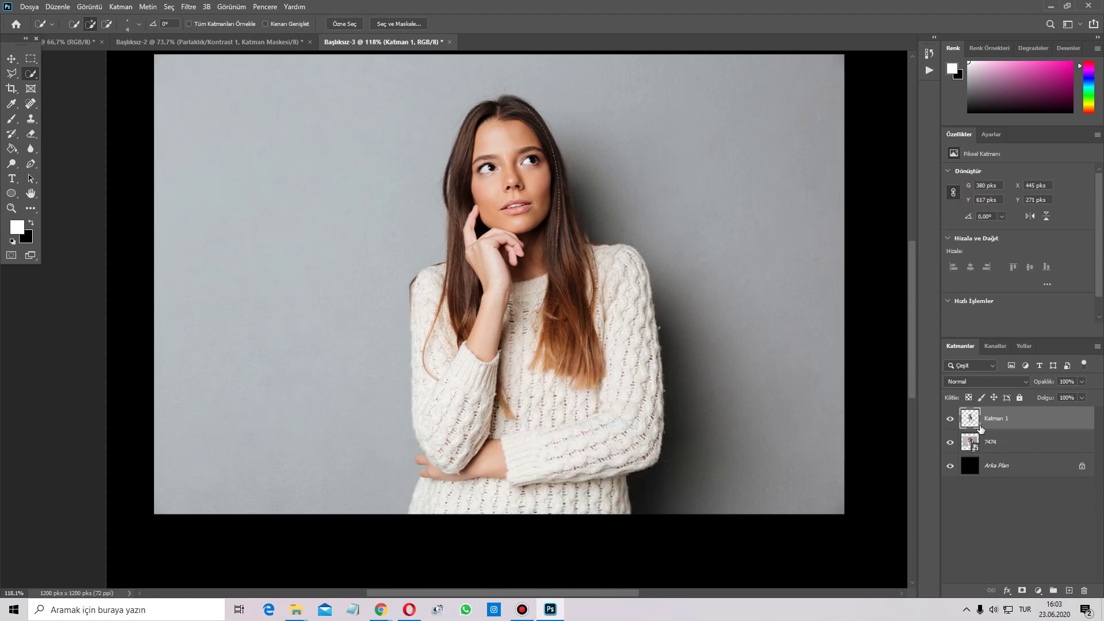
Delete the original photo layer 7474, fit the canvas in view, and unlock Arka Plan
{"action": "left_click", "coordinate": [1006, 447]}
{"action": "key", "text": "Delete"}
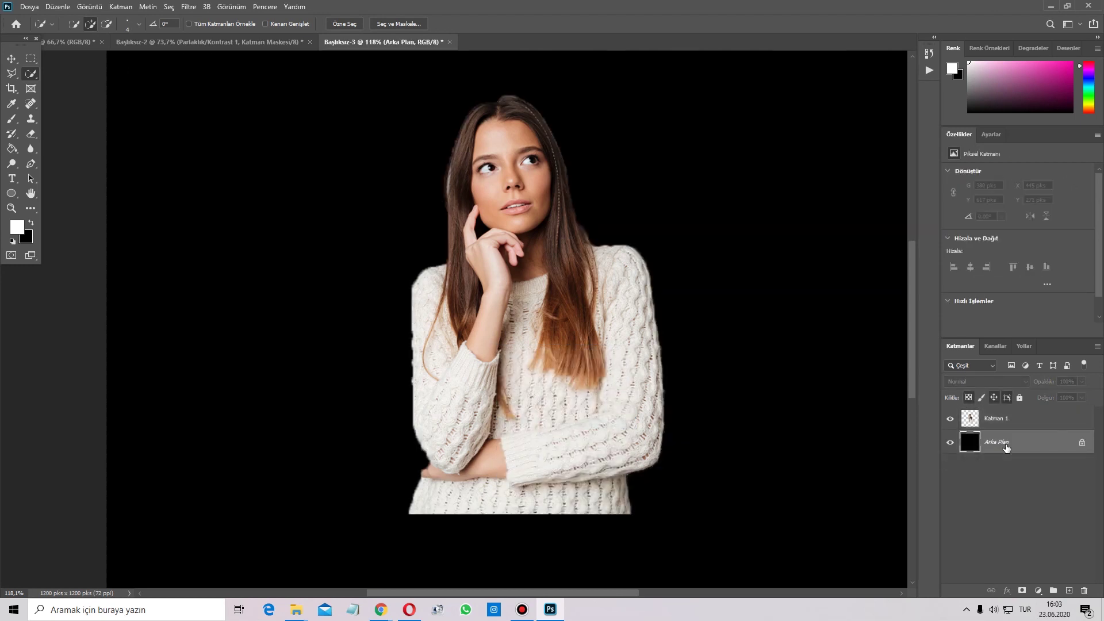
{"action": "key", "text": "ctrl+0"}
{"action": "key", "text": "u"}
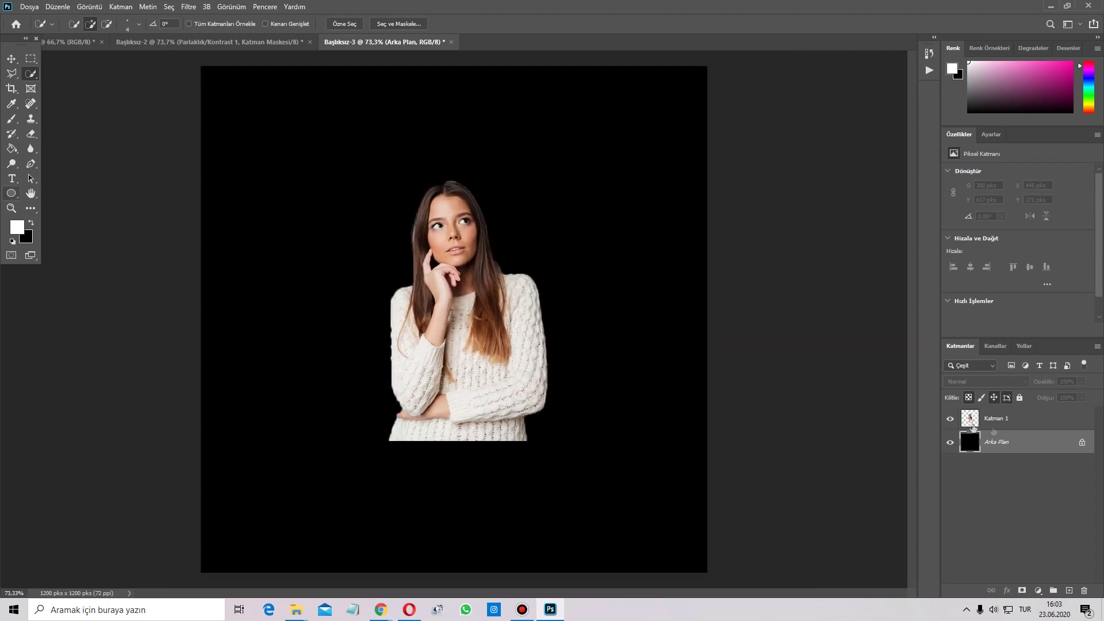
{"action": "left_click", "coordinate": [1082, 444]}
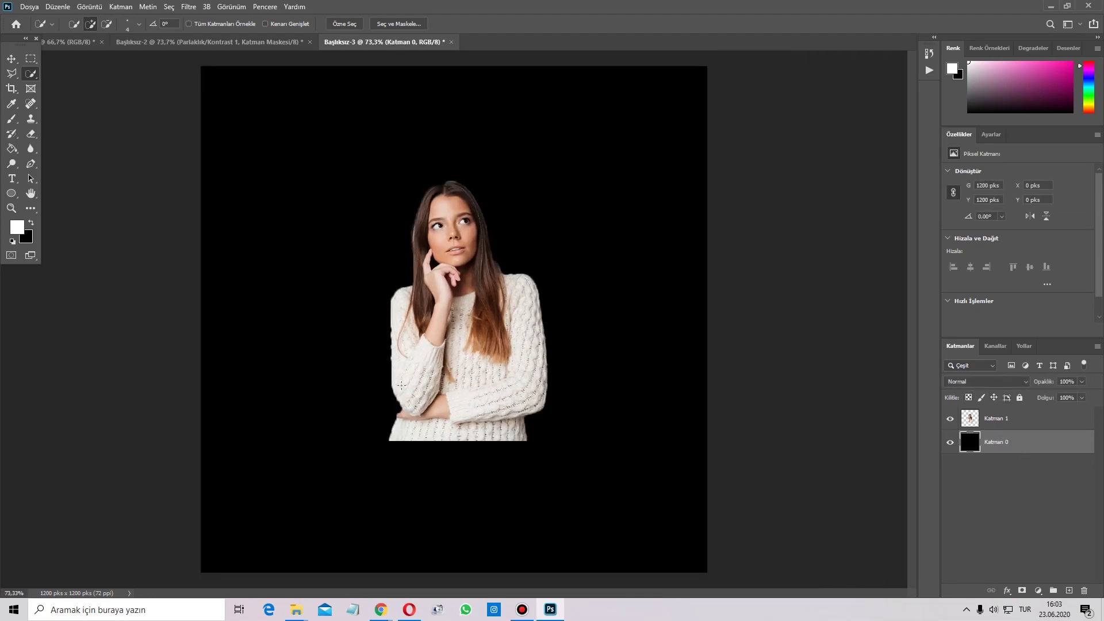
Fill the black background with bright yellow f6ff00 using the Paint Bucket
{"action": "left_click", "coordinate": [11, 149]}
{"action": "right_click", "coordinate": [16, 150]}
{"action": "left_click", "coordinate": [67, 160]}
{"action": "left_click", "coordinate": [16, 228]}
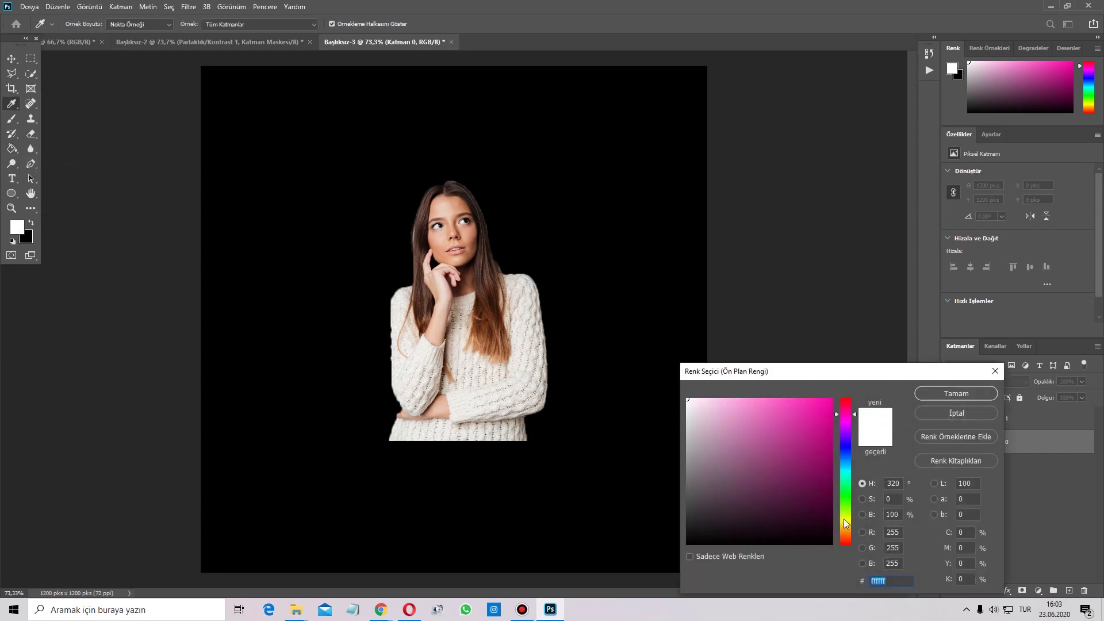
{"action": "left_click_drag", "start_coordinate": [845, 534], "coordinate": [845, 520]}
{"action": "left_click", "coordinate": [832, 398]}
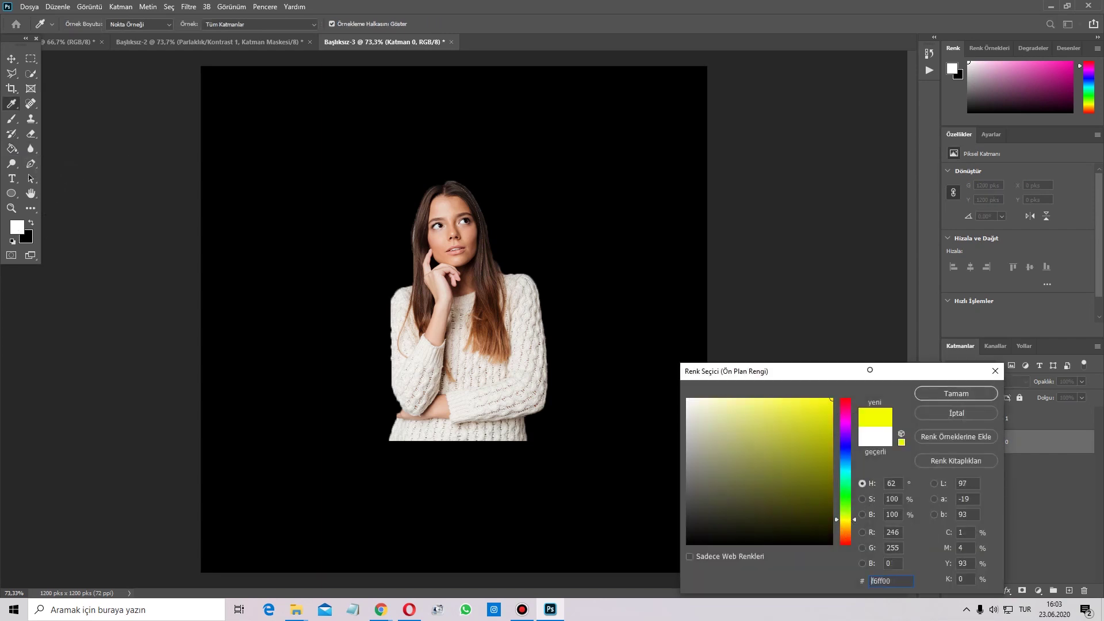
{"action": "left_click", "coordinate": [915, 393]}
{"action": "left_click", "coordinate": [634, 462]}
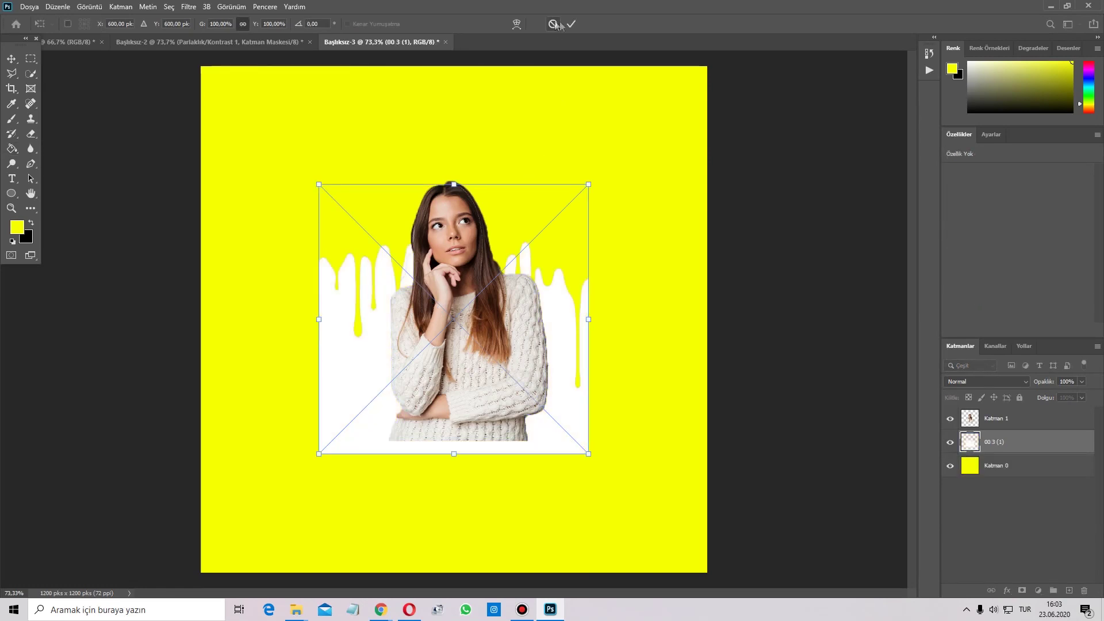
Commit the placed drip and splatter images and hide the drip layer 00 3 (1)
{"action": "left_click", "coordinate": [571, 24]}
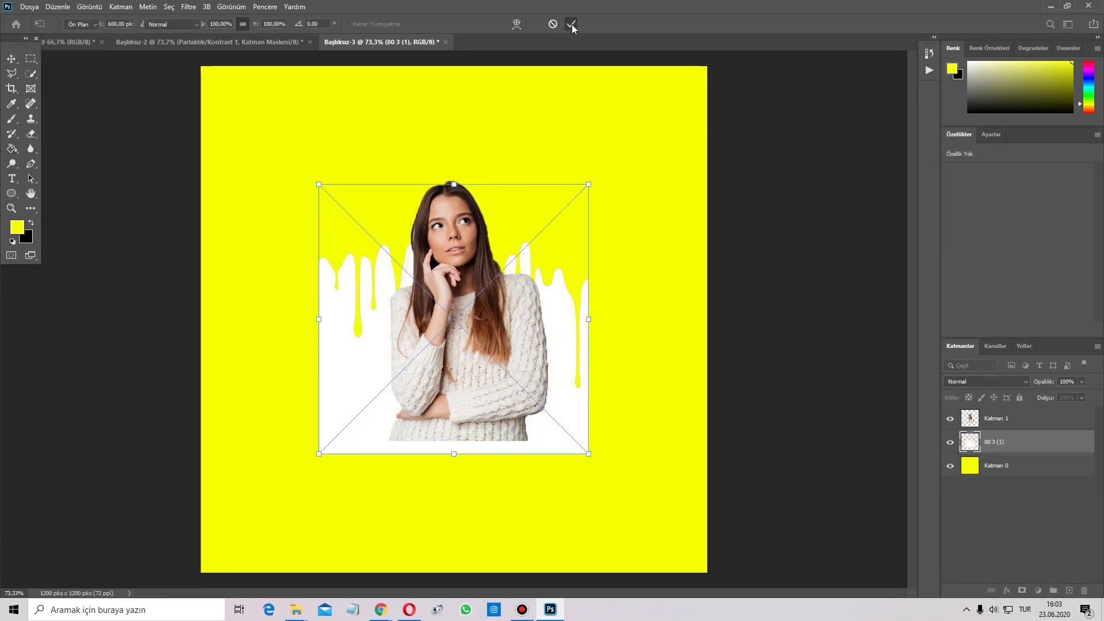
{"action": "left_click", "coordinate": [572, 24]}
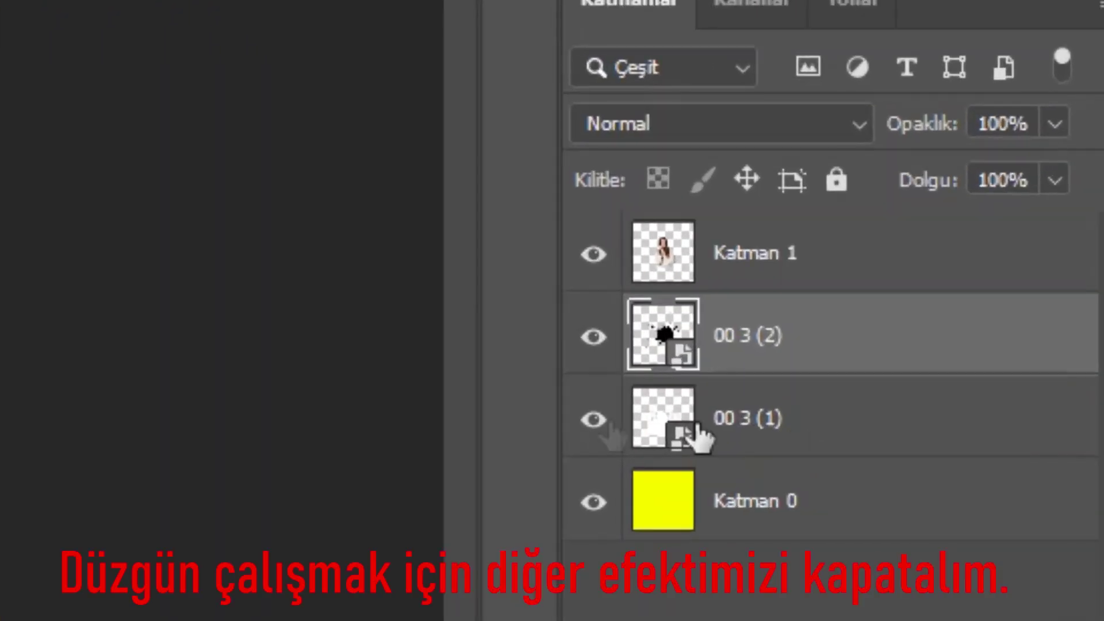
{"action": "left_click", "coordinate": [950, 466]}
Scale the black splatter to about 56% and centre it on the woman
{"action": "key", "text": "ctrl+t"}
{"action": "left_click_drag", "start_coordinate": [629, 299], "coordinate": [611, 322]}
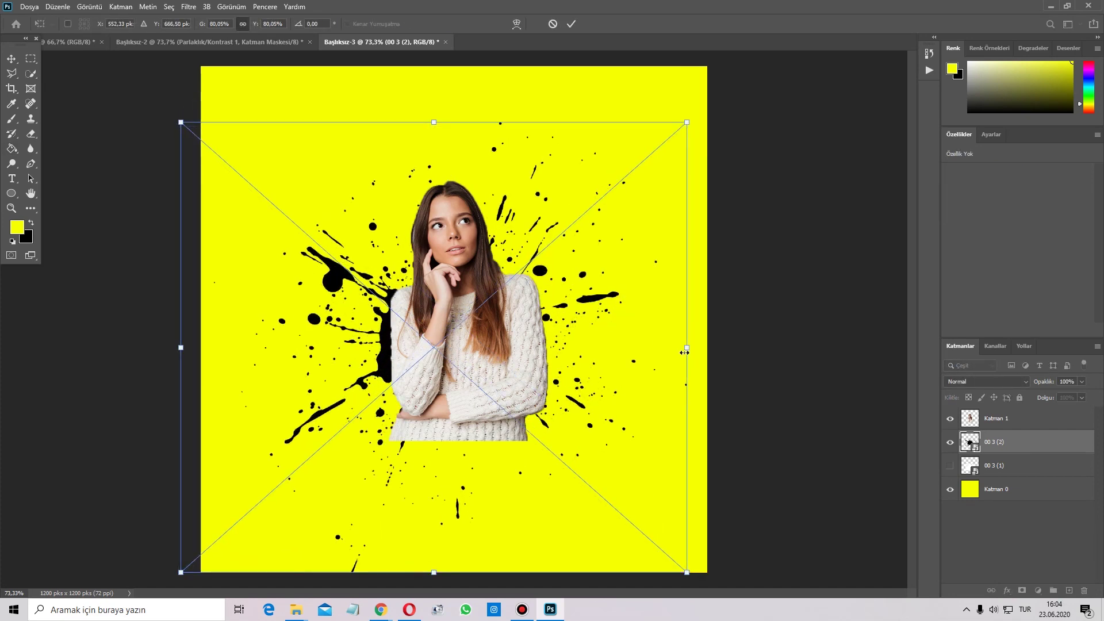
{"action": "left_click_drag", "start_coordinate": [689, 343], "coordinate": [564, 345]}
{"action": "left_click_drag", "start_coordinate": [423, 337], "coordinate": [509, 345]}
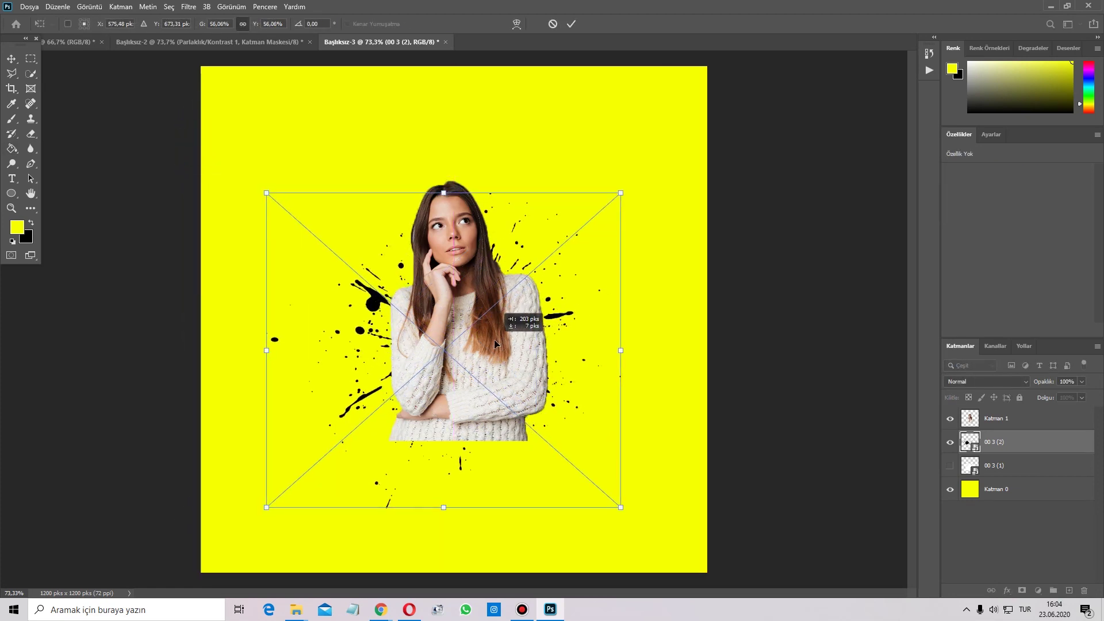
{"action": "left_click", "coordinate": [572, 25]}
Give the splatter a magenta ff00c6 Color Overlay (Renk Kaplama)
{"action": "left_click", "coordinate": [1008, 591]}
{"action": "left_click", "coordinate": [1032, 543]}
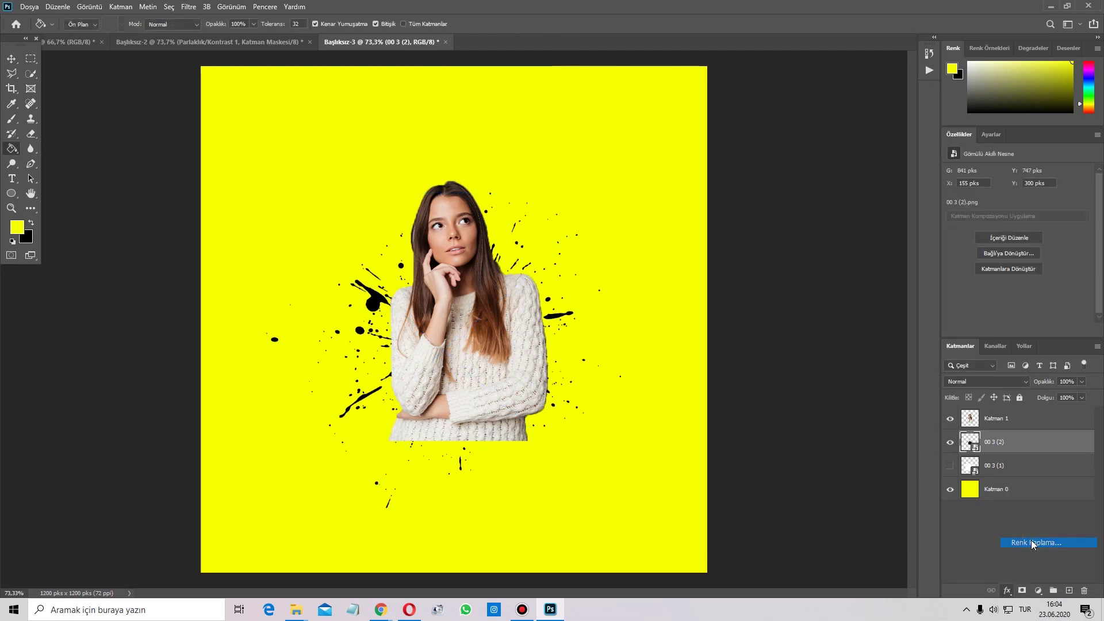
{"action": "left_click", "coordinate": [930, 240]}
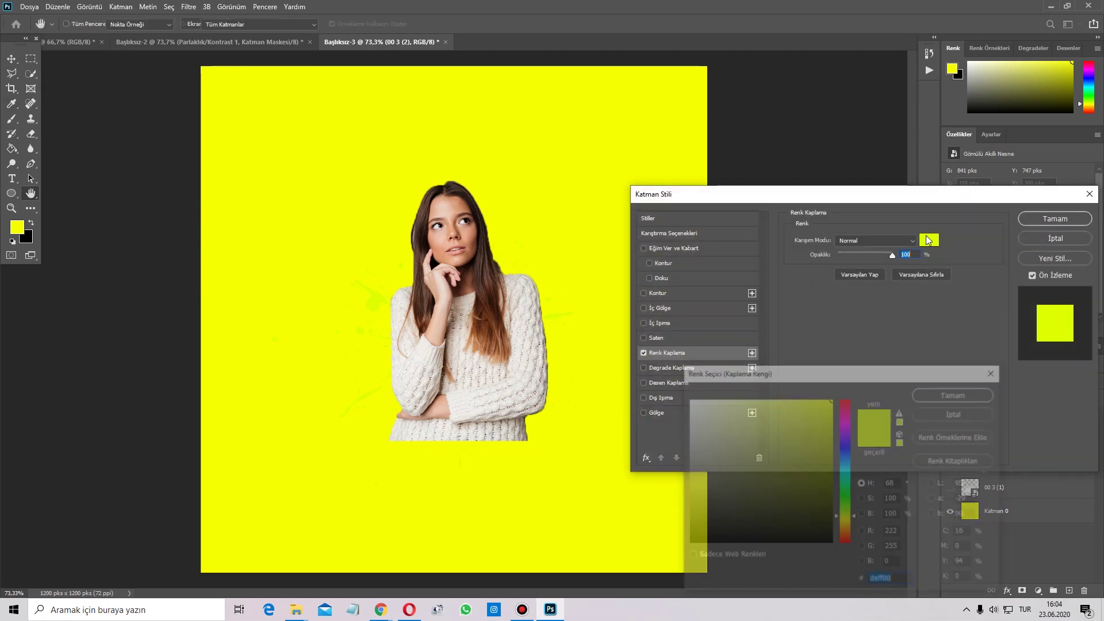
{"action": "left_click", "coordinate": [848, 417]}
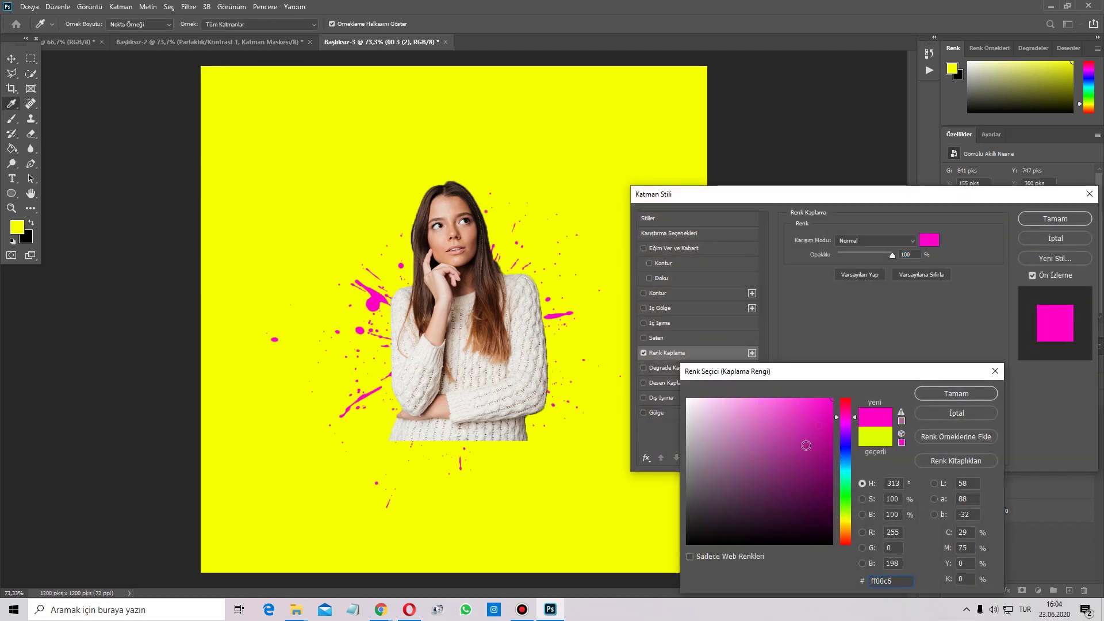
{"action": "left_click", "coordinate": [934, 400]}
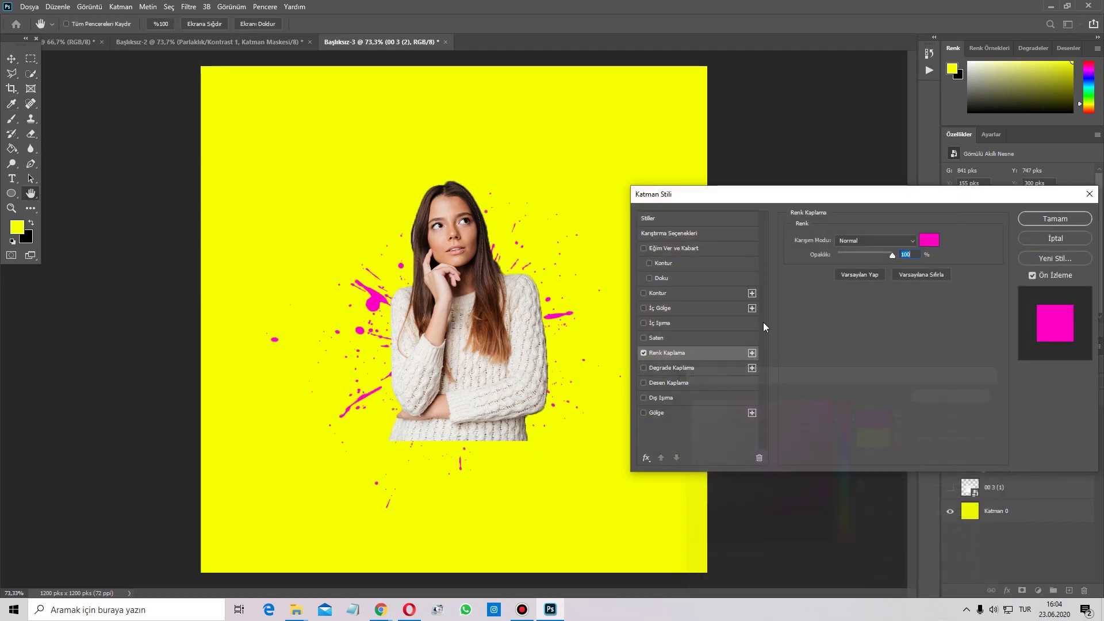
{"action": "left_click", "coordinate": [1054, 219]}
Enlarge the magenta splatter to about 61% and rotate it
{"action": "key", "text": "ctrl+t"}
{"action": "left_click_drag", "start_coordinate": [620, 350], "coordinate": [653, 350]}
{"action": "mouse_move", "coordinate": [485, 118]}
{"action": "left_mouse_down"}
{"action": "mouse_move", "coordinate": [338, 171]}
{"action": "mouse_move", "coordinate": [311, 195]}
{"action": "left_mouse_up"}
Commit the splatter transform, then show drip layer 00 3 (1) and move it above the woman
{"action": "left_click", "coordinate": [572, 26]}
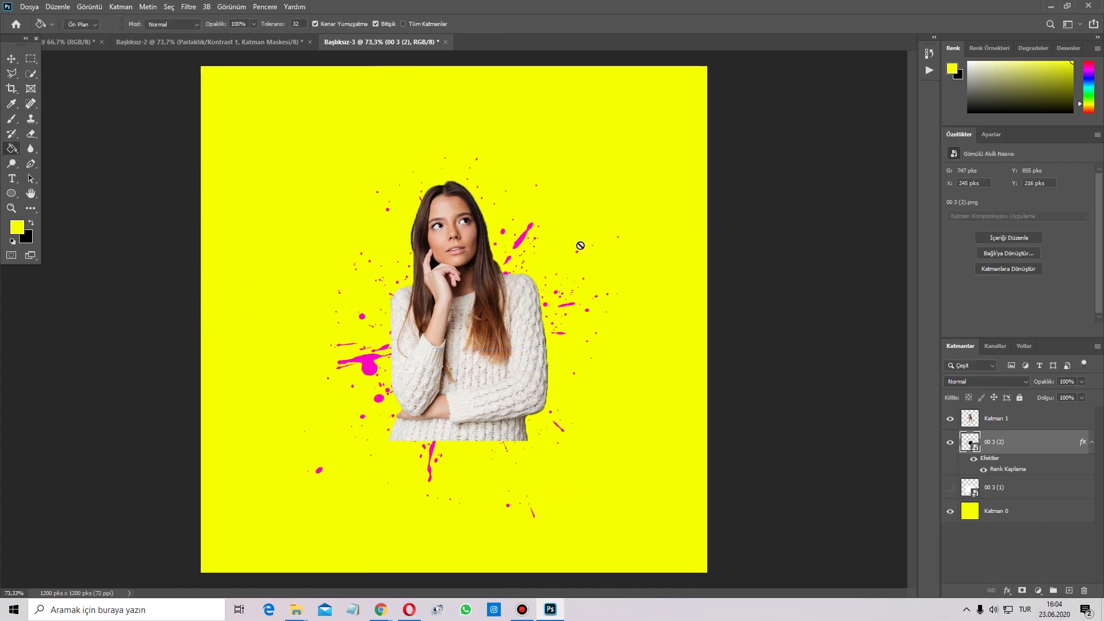
{"action": "left_click", "coordinate": [949, 488]}
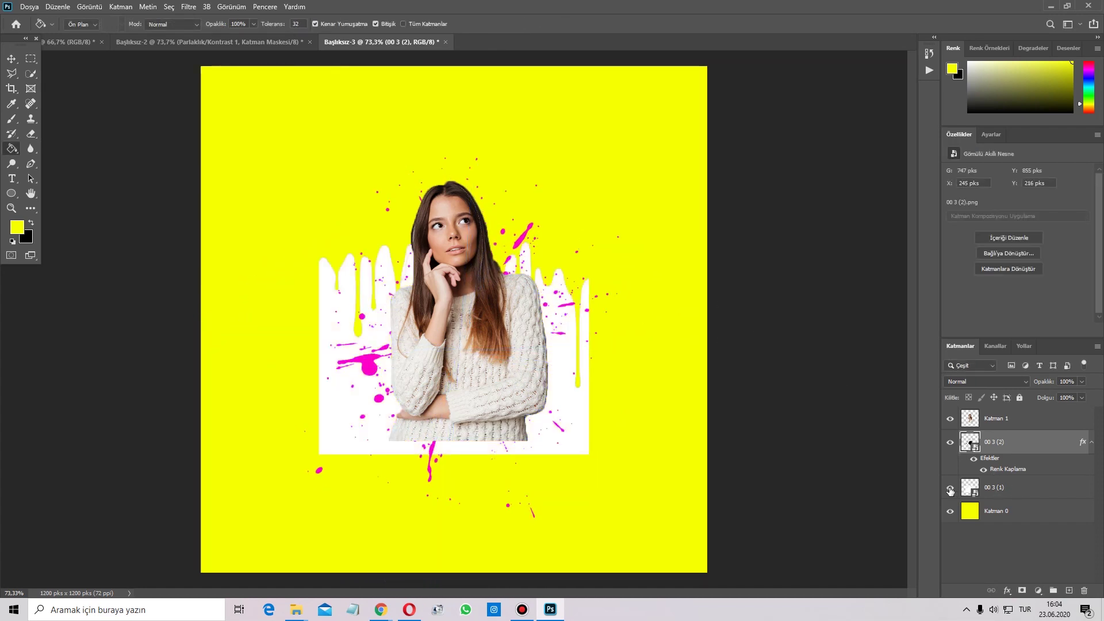
{"action": "left_click_drag", "start_coordinate": [1028, 489], "coordinate": [1025, 413]}
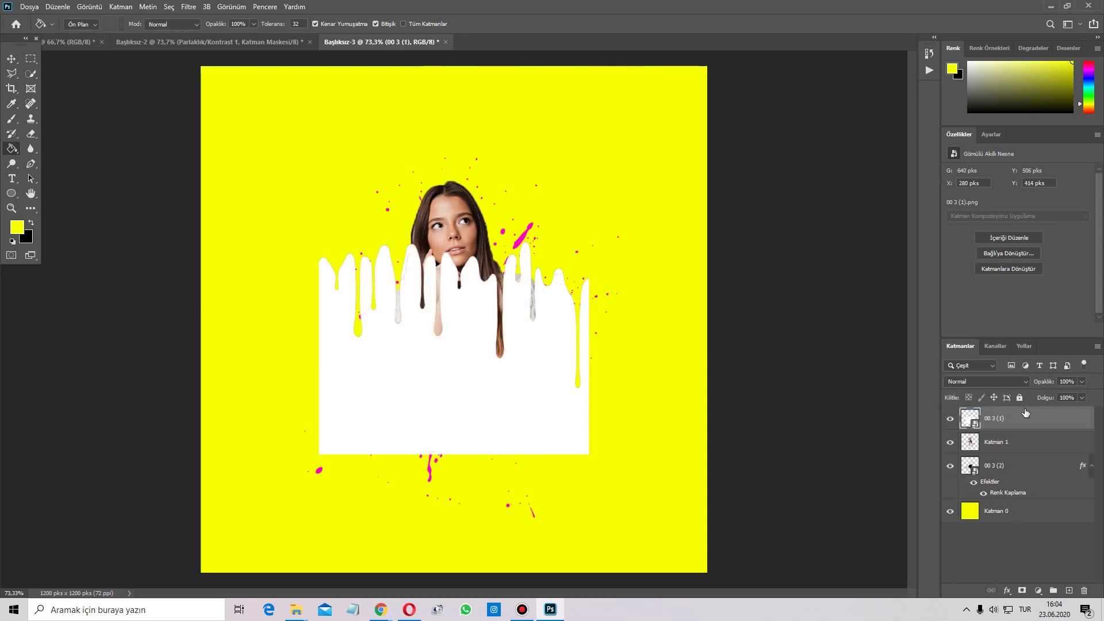
Scale the white drips to about 57% and position them over her lower sweater
{"action": "key", "text": "ctrl+t"}
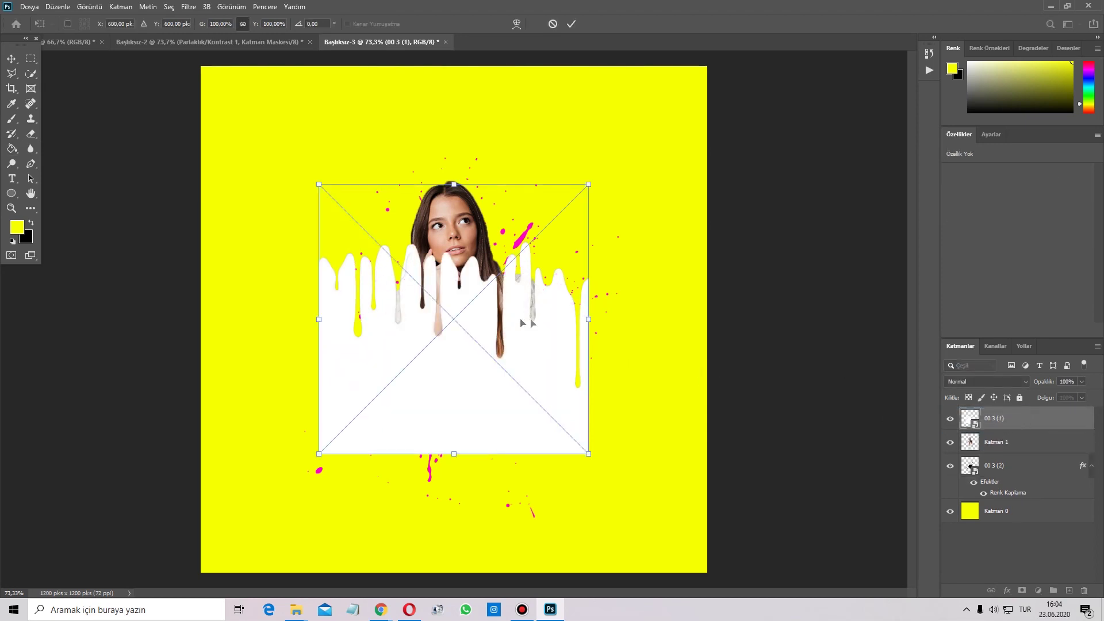
{"action": "left_click_drag", "start_coordinate": [589, 321], "coordinate": [505, 320]}
{"action": "left_click_drag", "start_coordinate": [365, 354], "coordinate": [406, 382]}
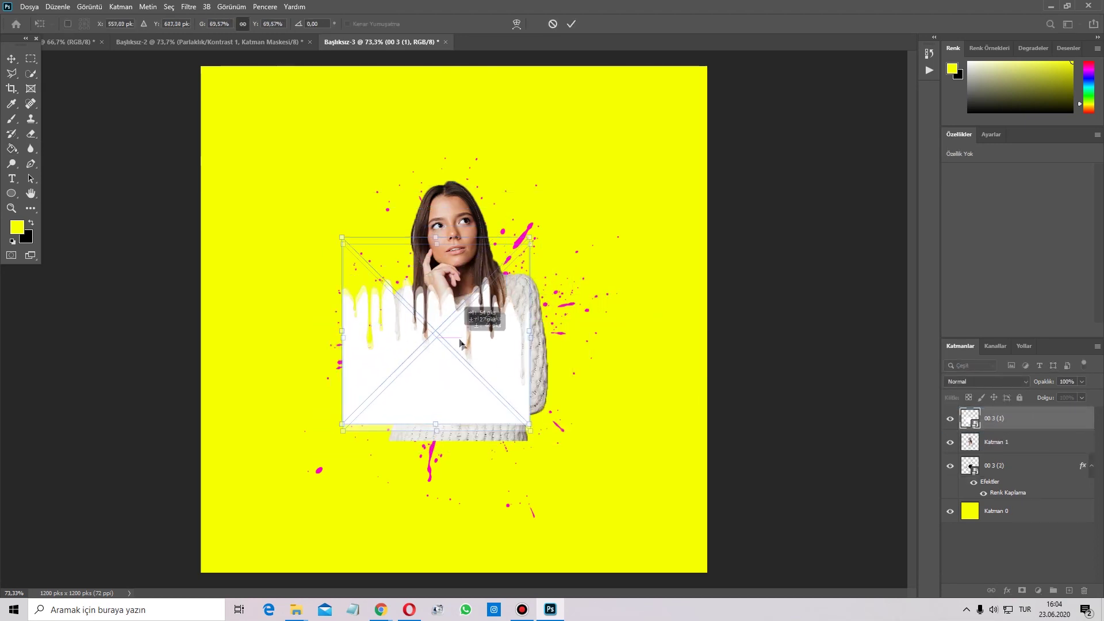
{"action": "left_click_drag", "start_coordinate": [360, 347], "coordinate": [376, 347]}
{"action": "left_click_drag", "start_coordinate": [445, 361], "coordinate": [466, 421]}
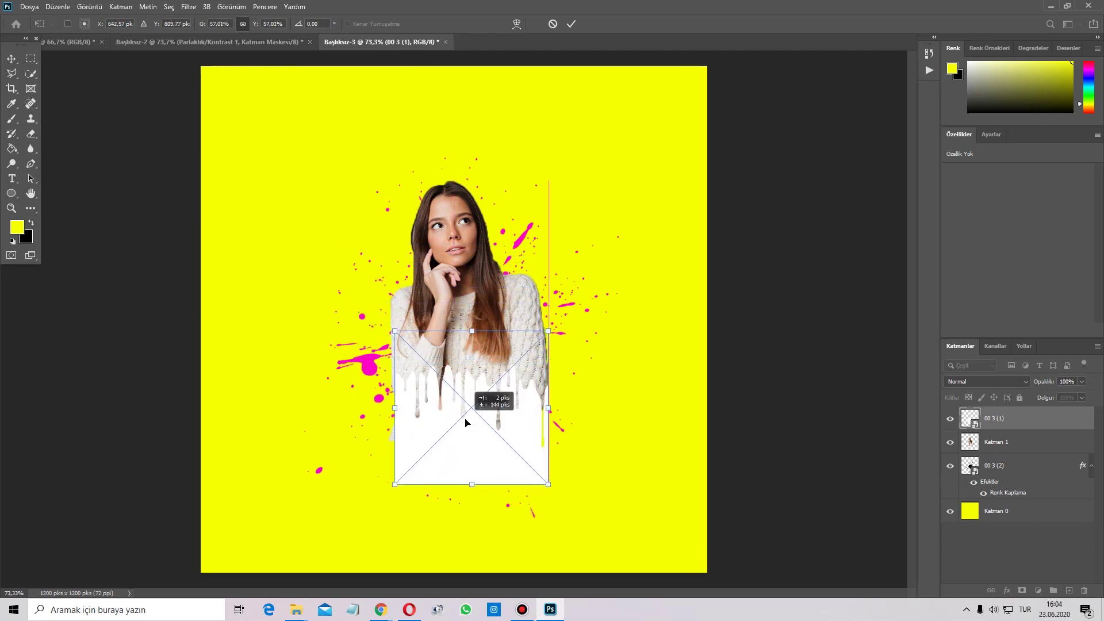
{"action": "left_click_drag", "start_coordinate": [466, 421], "coordinate": [462, 420]}
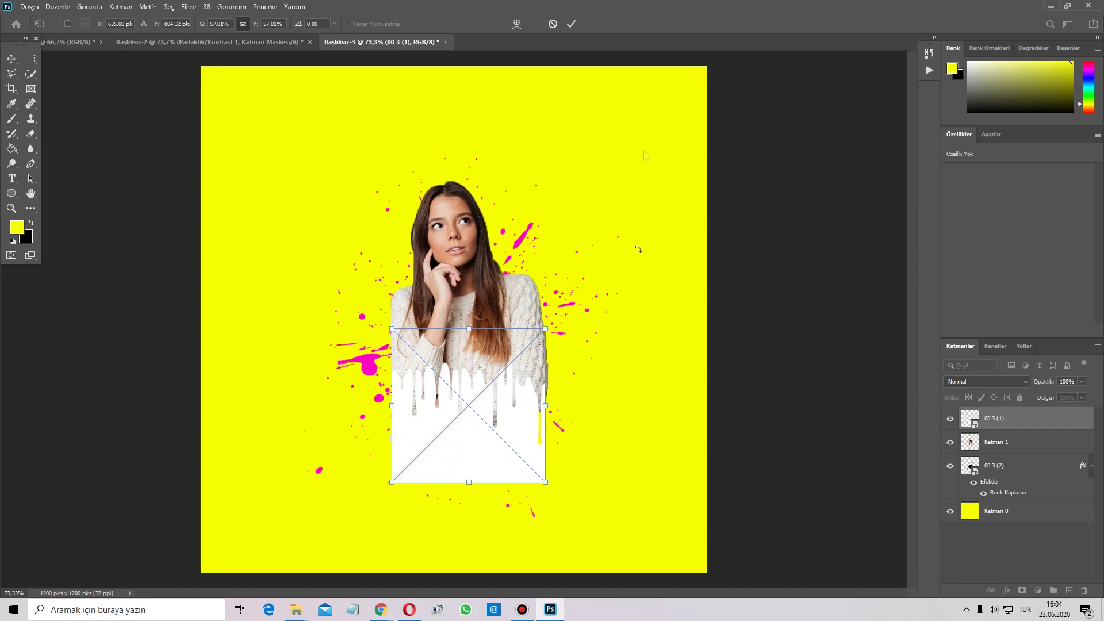
{"action": "left_click", "coordinate": [577, 26]}
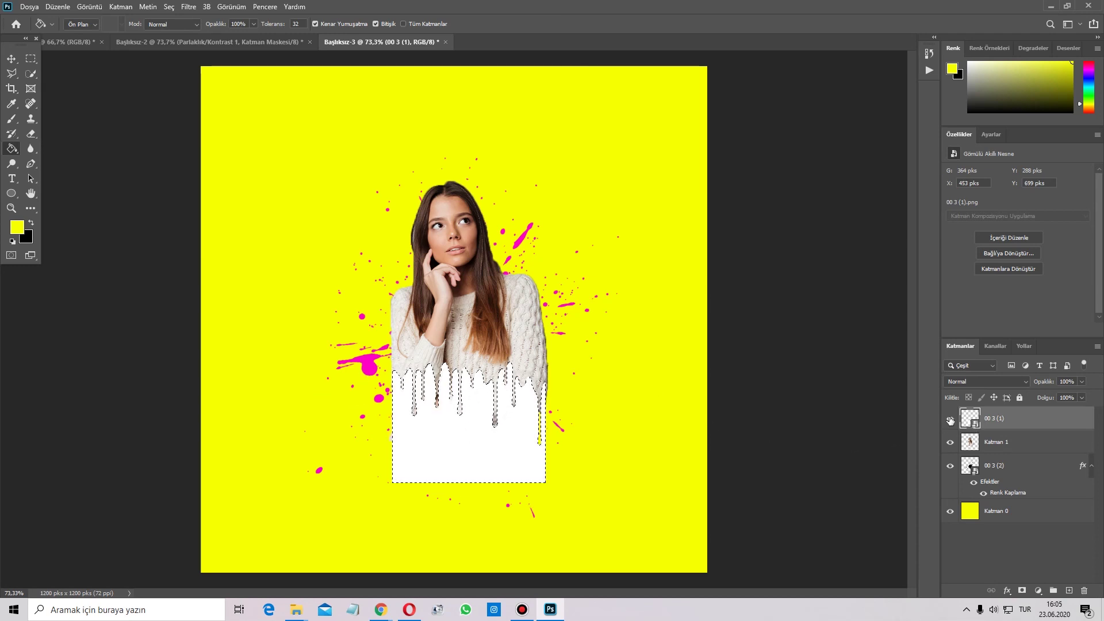
Erase the lower sweater on Katman 1 inside the drip selection with a large eraser
{"action": "left_click", "coordinate": [950, 420]}
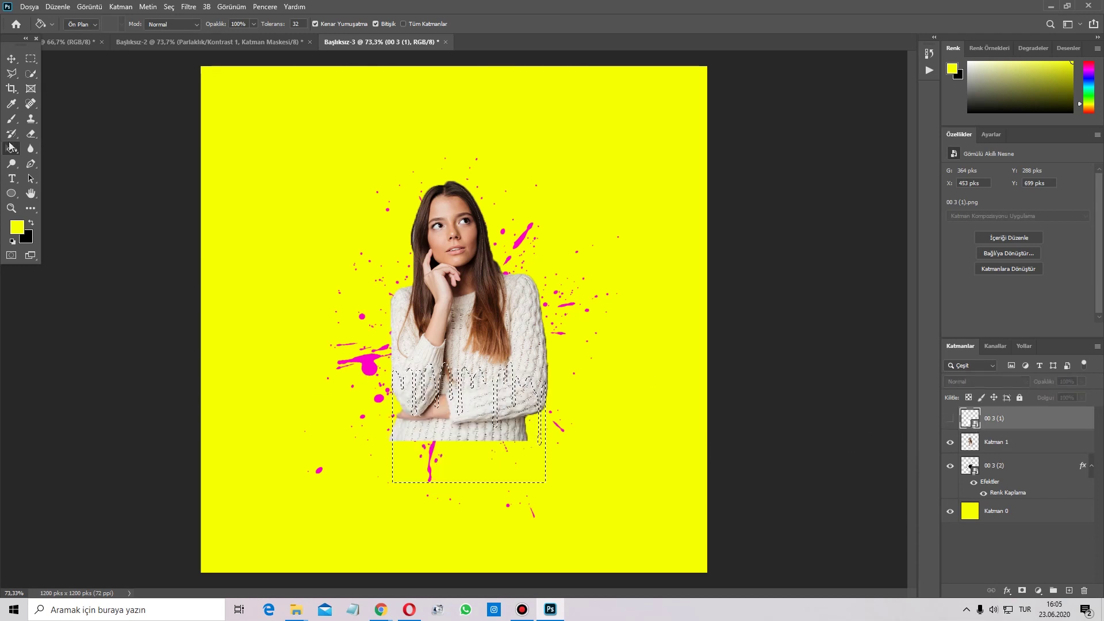
{"action": "right_click", "coordinate": [30, 134]}
{"action": "left_click", "coordinate": [80, 133]}
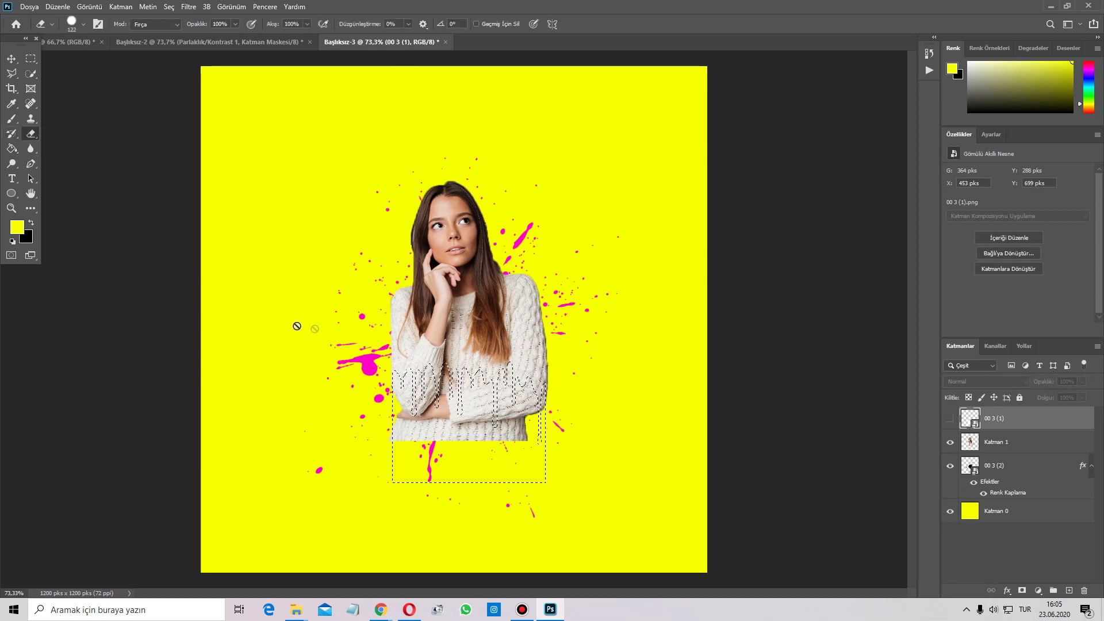
{"action": "key", "text": "alt+bracketleft"}
{"action": "right_click", "coordinate": [411, 406], "text": "alt"}
{"action": "left_click_drag", "start_coordinate": [403, 405], "coordinate": [374, 397]}
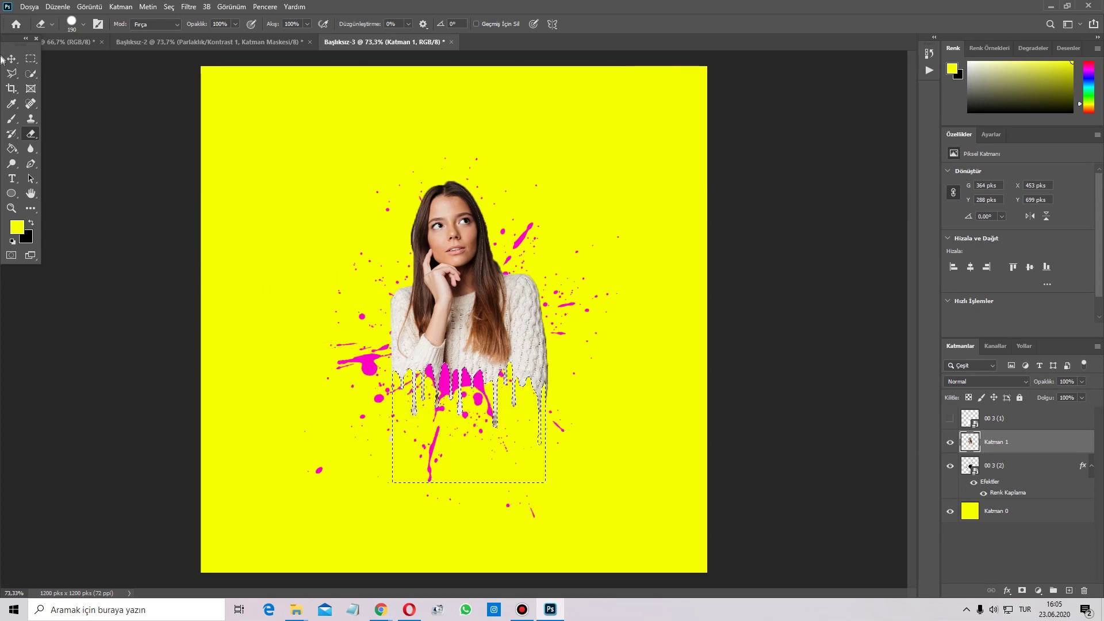
{"action": "left_click", "coordinate": [7, 61]}
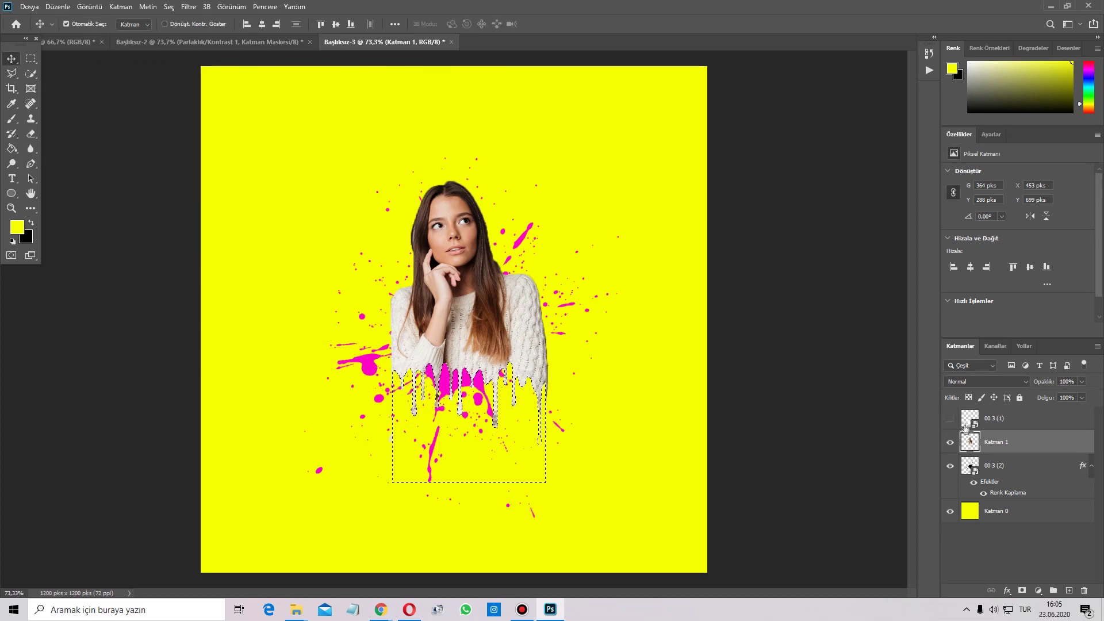
Deselect and delete the white drip layer 00 3 (1)
{"action": "key", "text": "ctrl+d"}
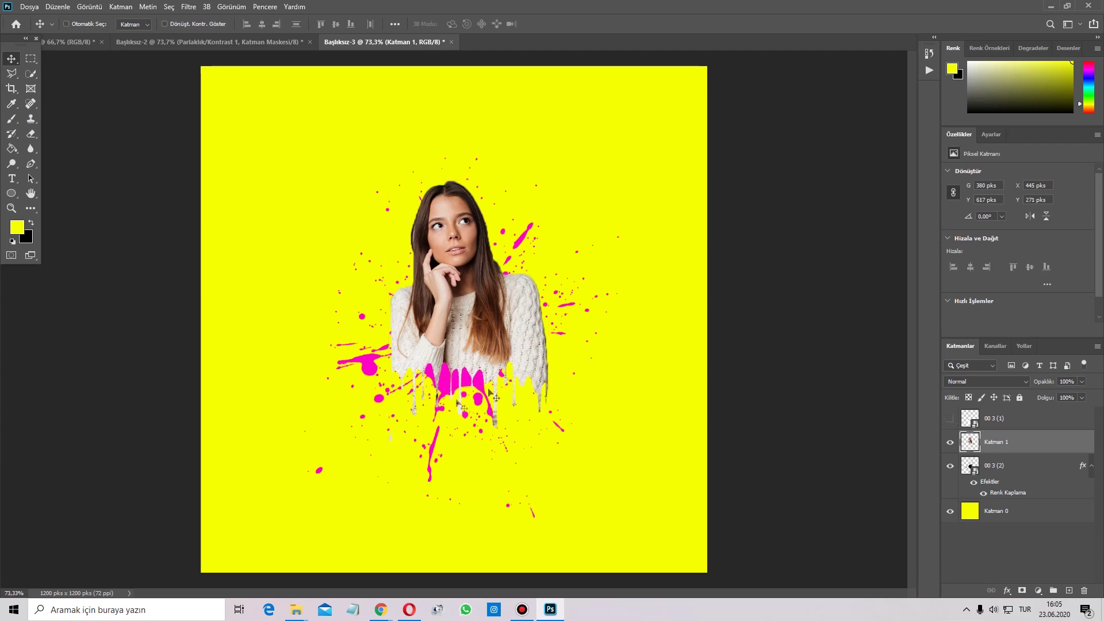
{"action": "left_click", "coordinate": [1034, 426]}
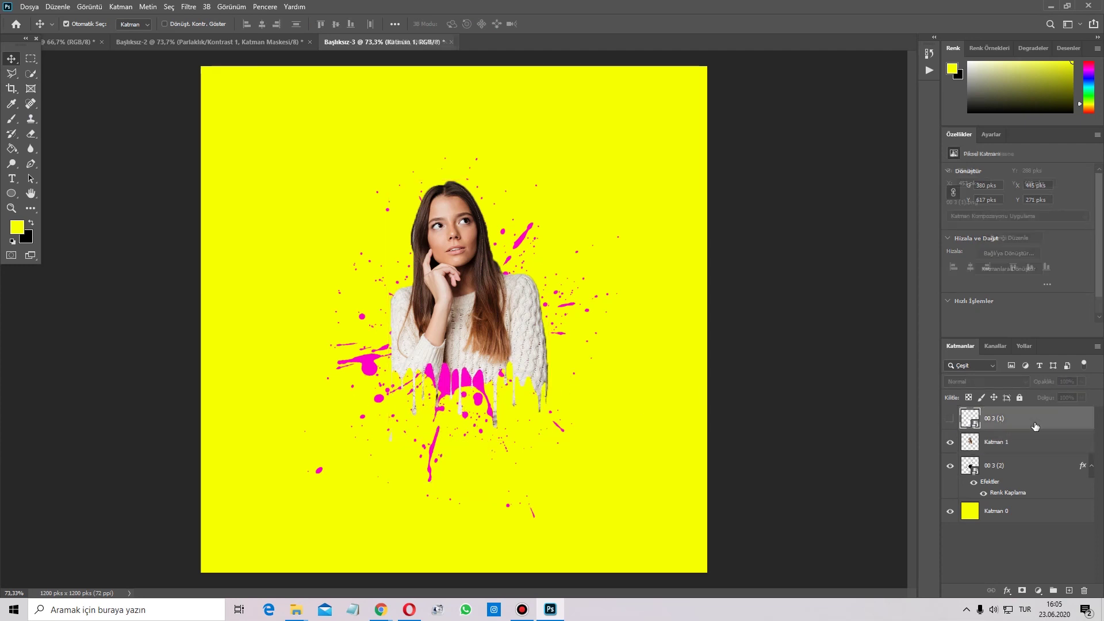
{"action": "key", "text": "Delete"}
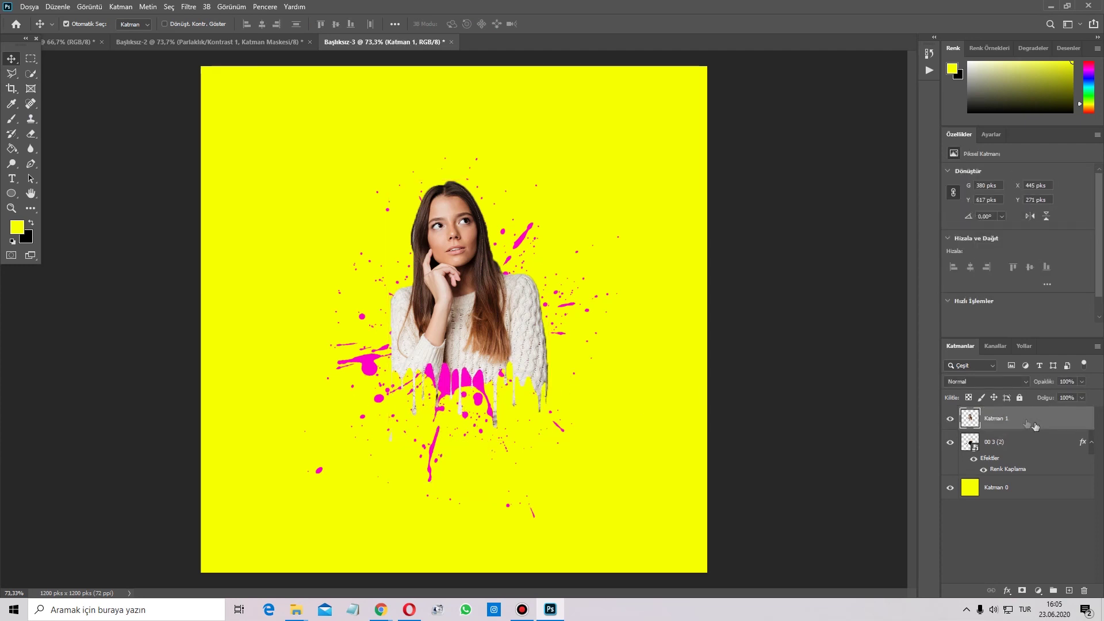
{"action": "left_click", "coordinate": [1033, 489]}
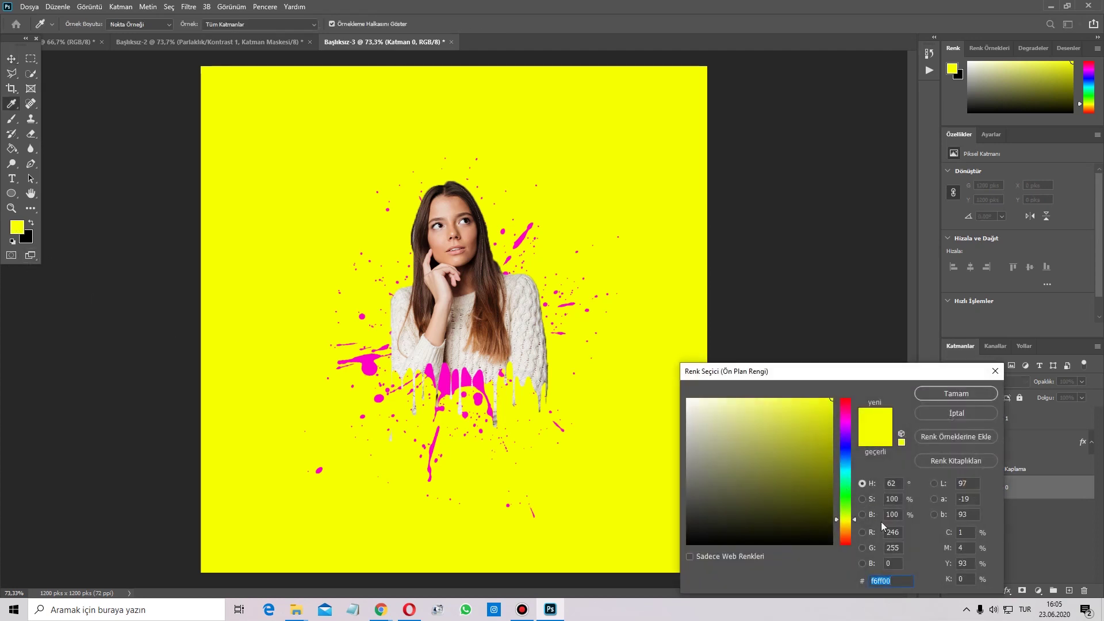
Try orange and then cyan Paint Bucket fills on the background Katman 0
{"action": "left_click_drag", "start_coordinate": [854, 524], "coordinate": [853, 533]}
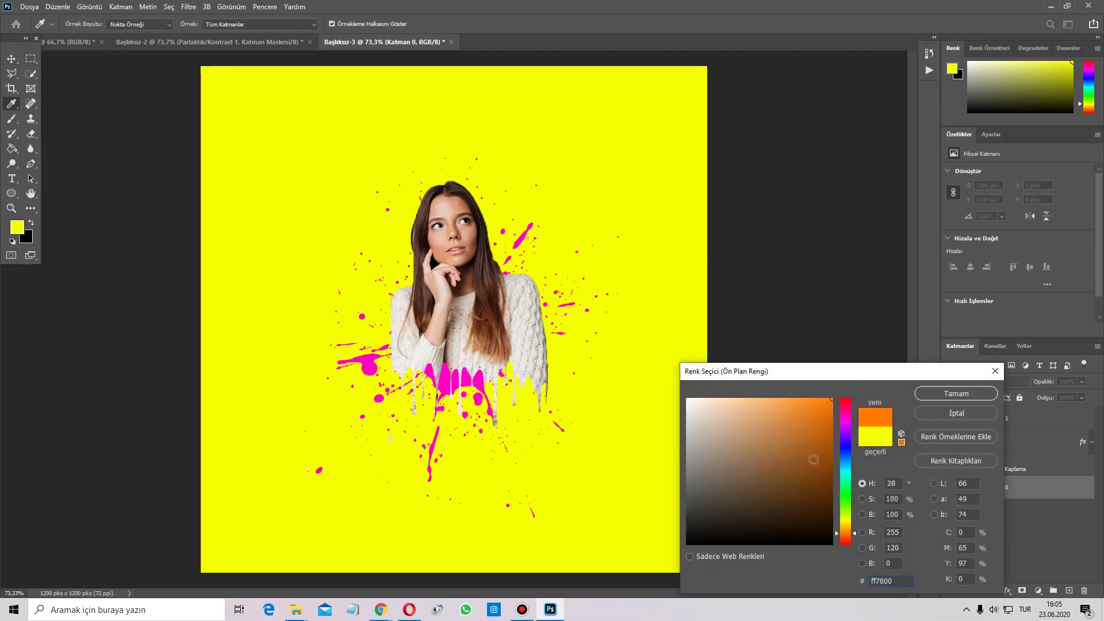
{"action": "left_click", "coordinate": [955, 393]}
{"action": "key", "text": "v"}
{"action": "left_click", "coordinate": [11, 150]}
{"action": "left_click", "coordinate": [302, 143]}
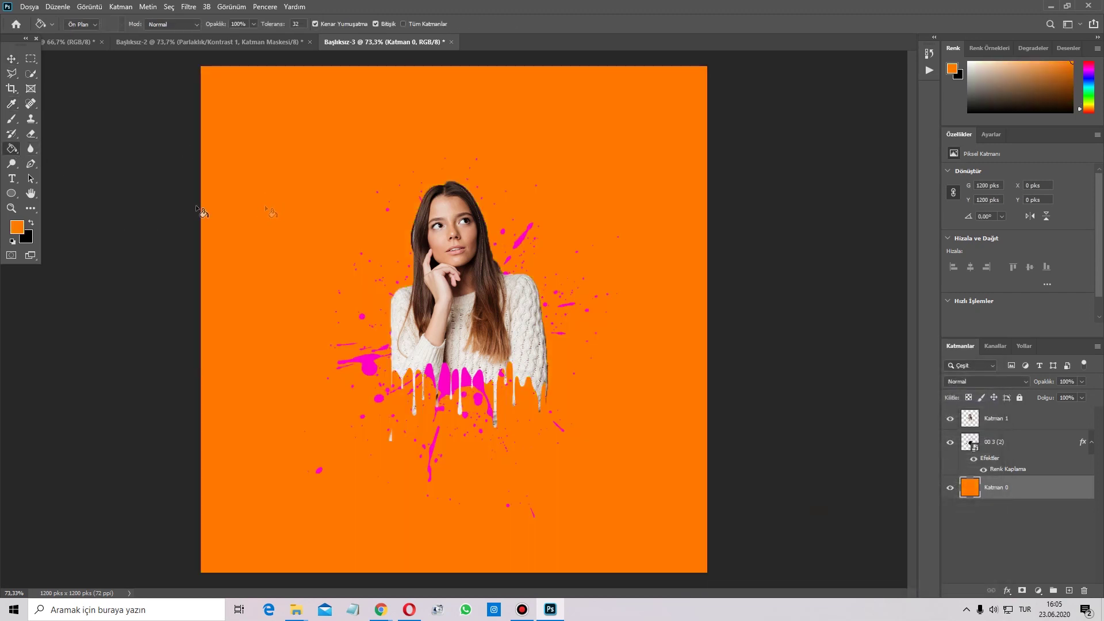
{"action": "left_click", "coordinate": [16, 227]}
{"action": "left_click", "coordinate": [844, 479]}
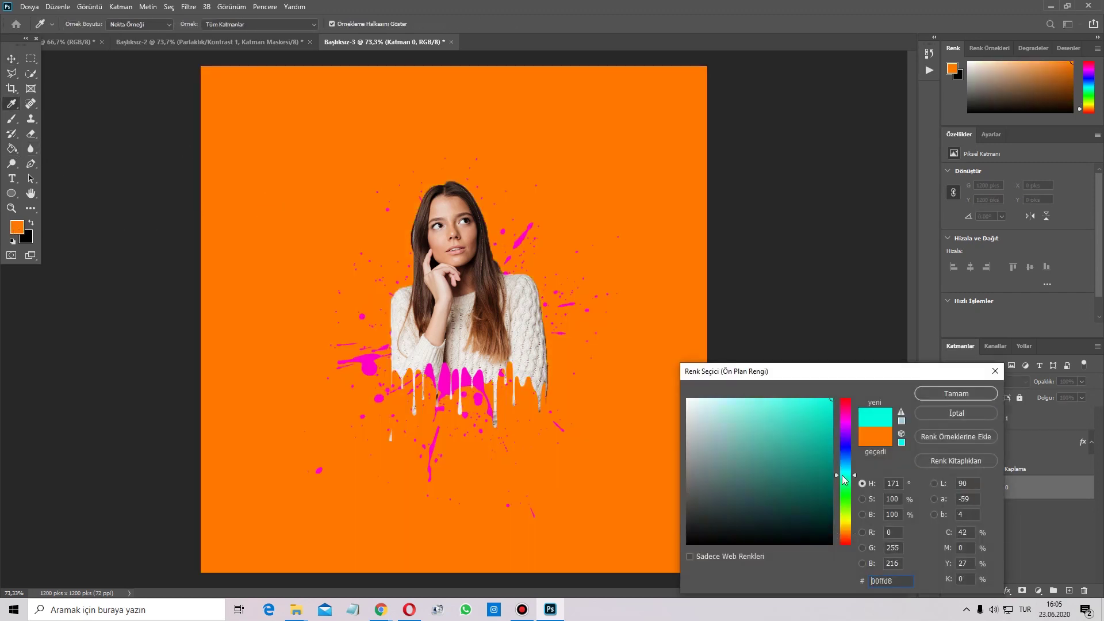
{"action": "left_click", "coordinate": [934, 399]}
{"action": "left_click", "coordinate": [663, 442]}
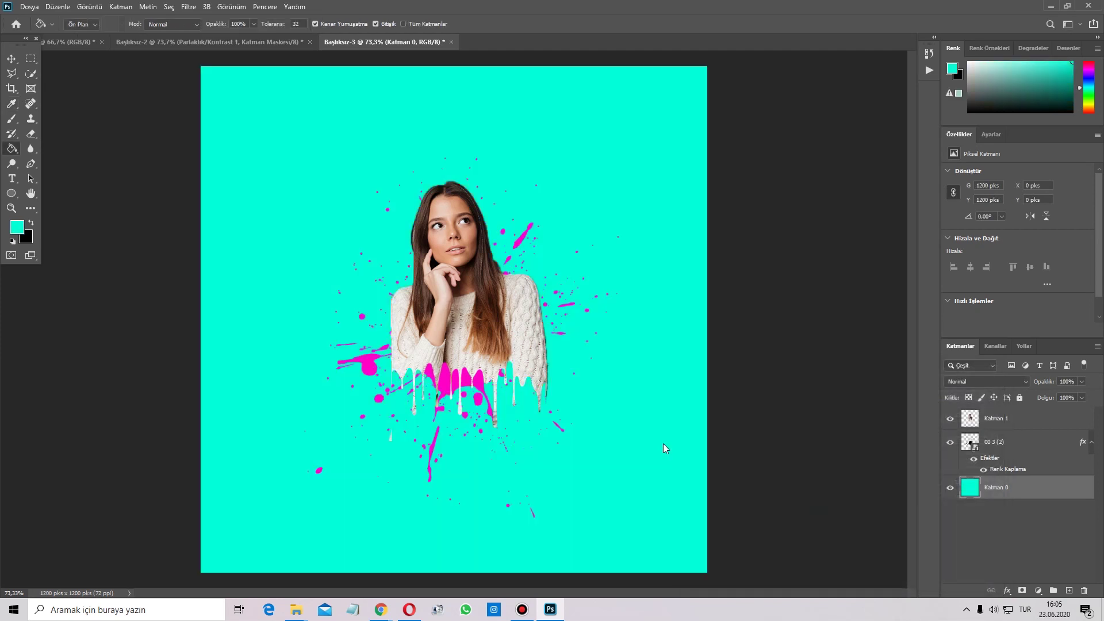
Fill the background with solid purple 7e00ff
{"action": "left_click", "coordinate": [17, 227]}
{"action": "left_click_drag", "start_coordinate": [845, 474], "coordinate": [847, 440]}
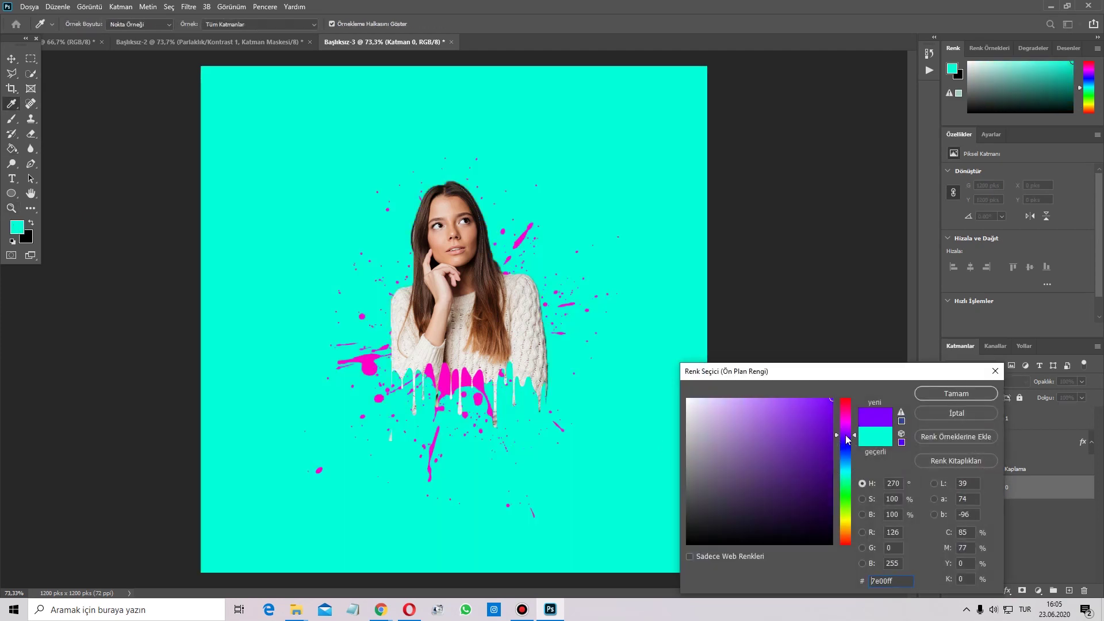
{"action": "left_click", "coordinate": [955, 393]}
{"action": "left_click", "coordinate": [686, 409]}
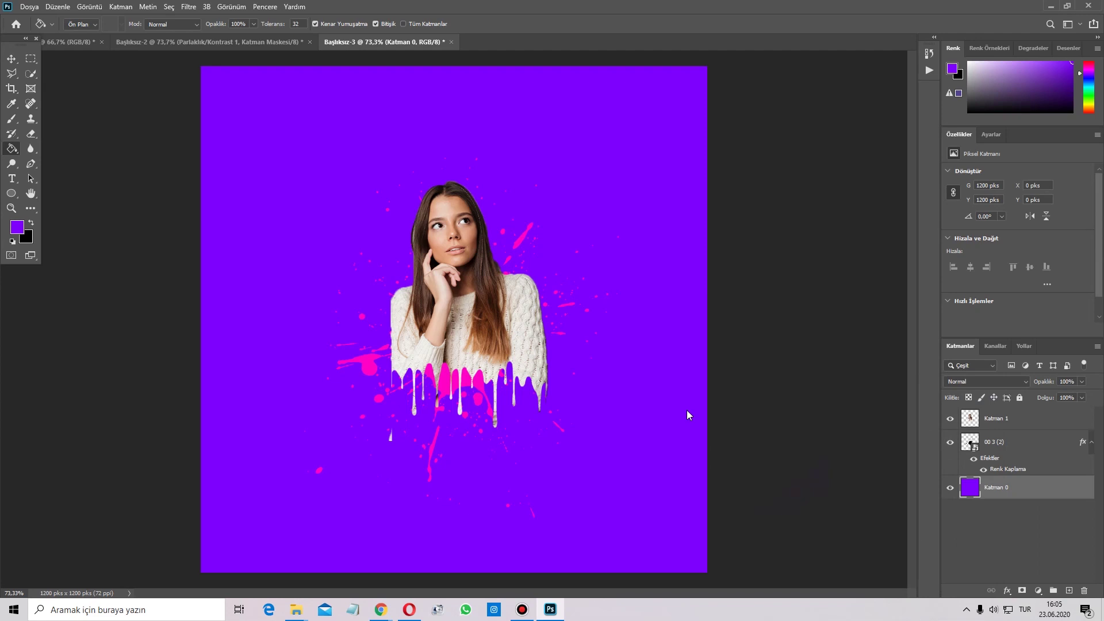
{"action": "left_click", "coordinate": [11, 58]}
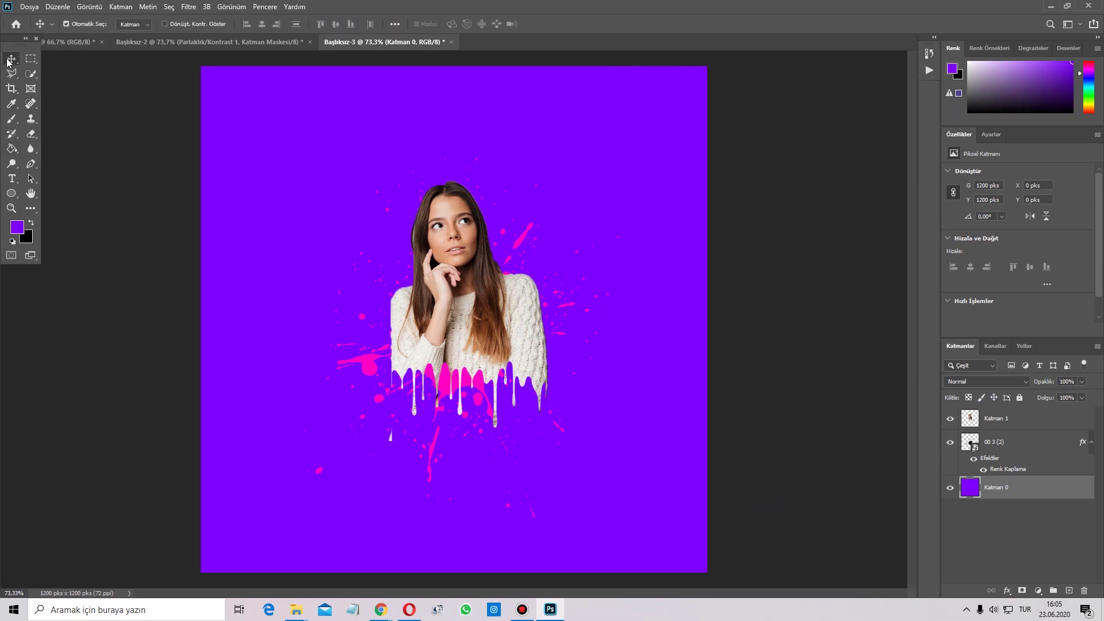
Move the 00 3 (2) magenta splatter layer up slightly with Free Transform
{"action": "left_click", "coordinate": [1029, 448]}
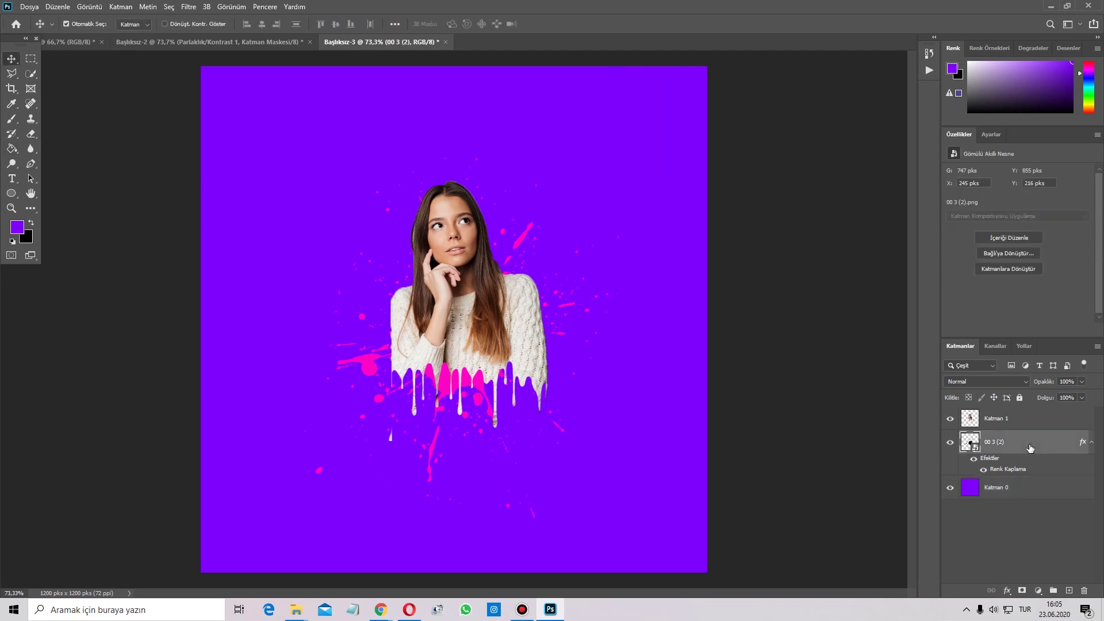
{"action": "key", "text": "ctrl+t"}
{"action": "left_click_drag", "start_coordinate": [551, 407], "coordinate": [550, 371]}
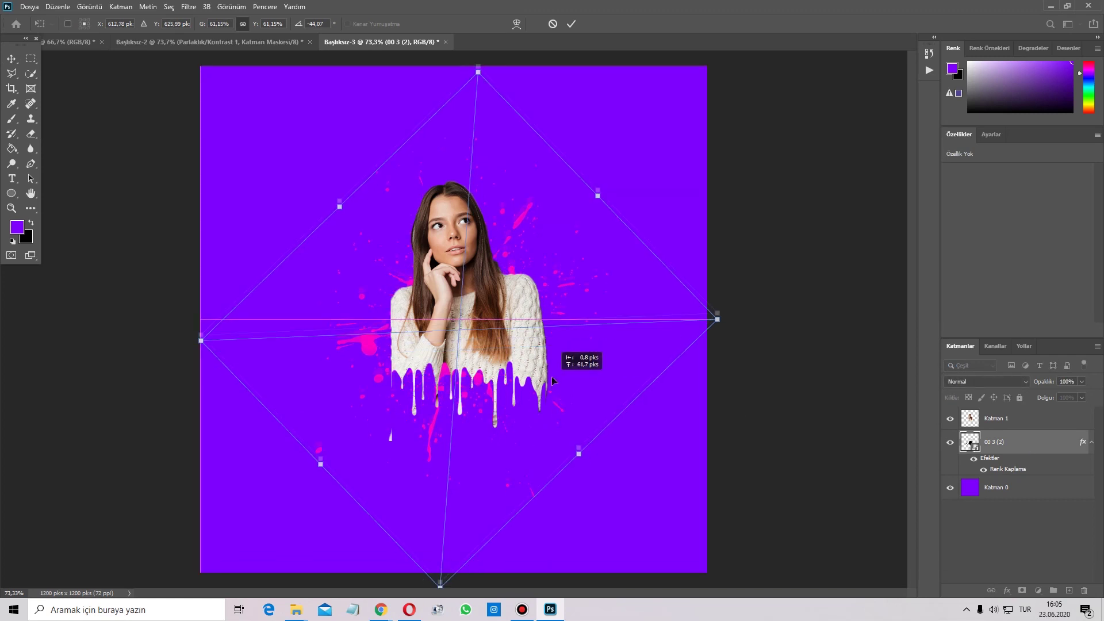
{"action": "left_click", "coordinate": [571, 23]}
Erase the stray outer magenta splats, keeping only those close to the woman
{"action": "left_click", "coordinate": [33, 132]}
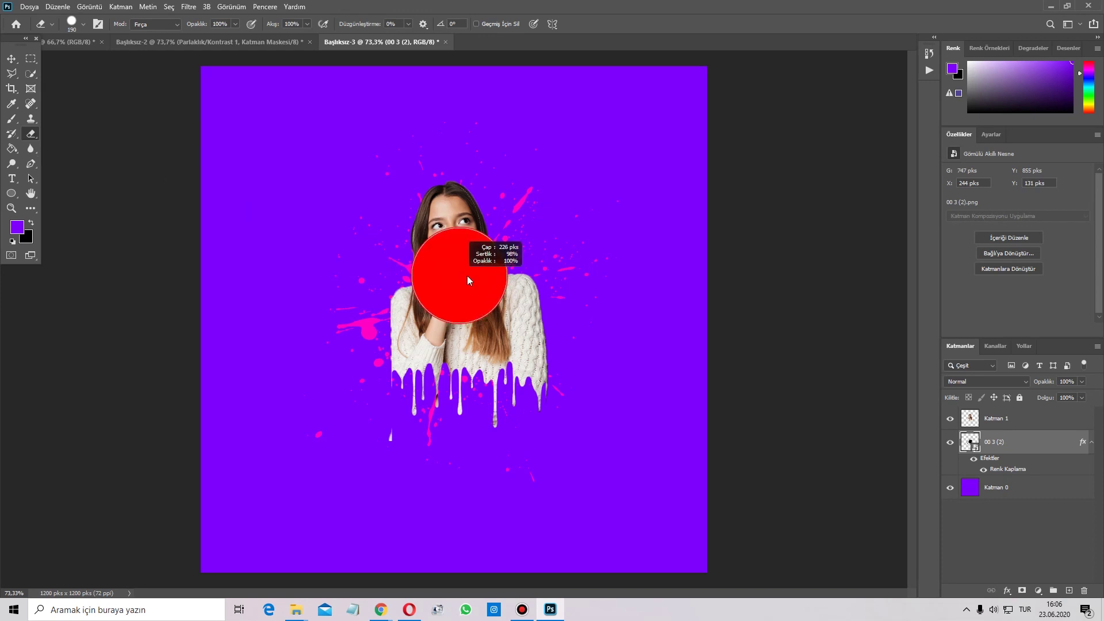
{"action": "left_click", "coordinate": [486, 228]}
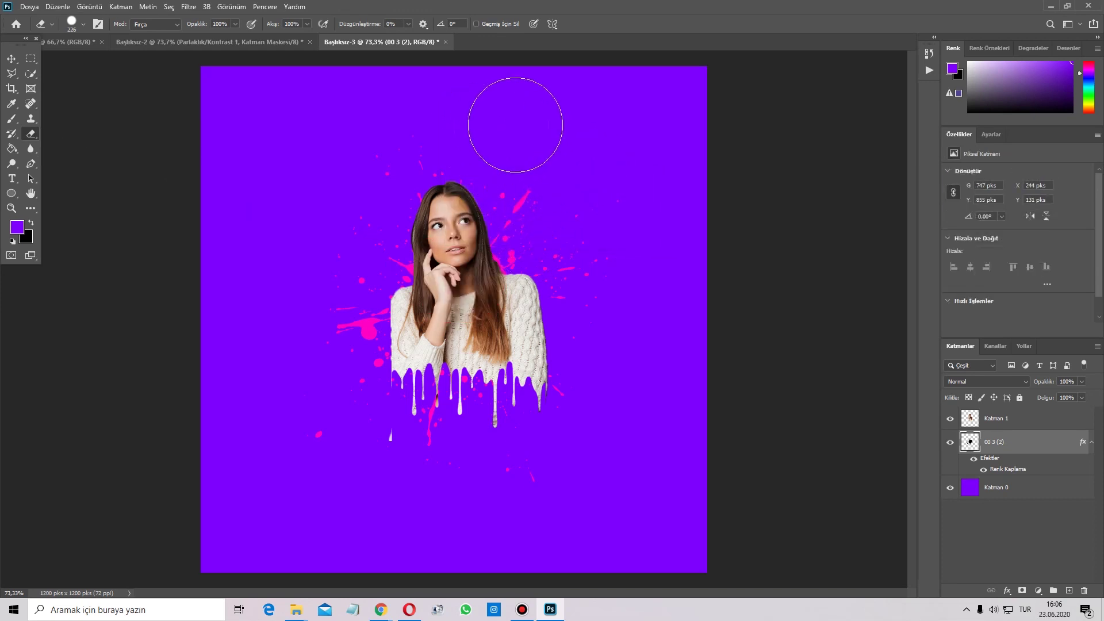
{"action": "mouse_move", "coordinate": [539, 150]}
{"action": "left_mouse_down"}
{"action": "mouse_move", "coordinate": [339, 316]}
{"action": "mouse_move", "coordinate": [633, 265]}
{"action": "mouse_move", "coordinate": [311, 213]}
{"action": "left_mouse_up"}
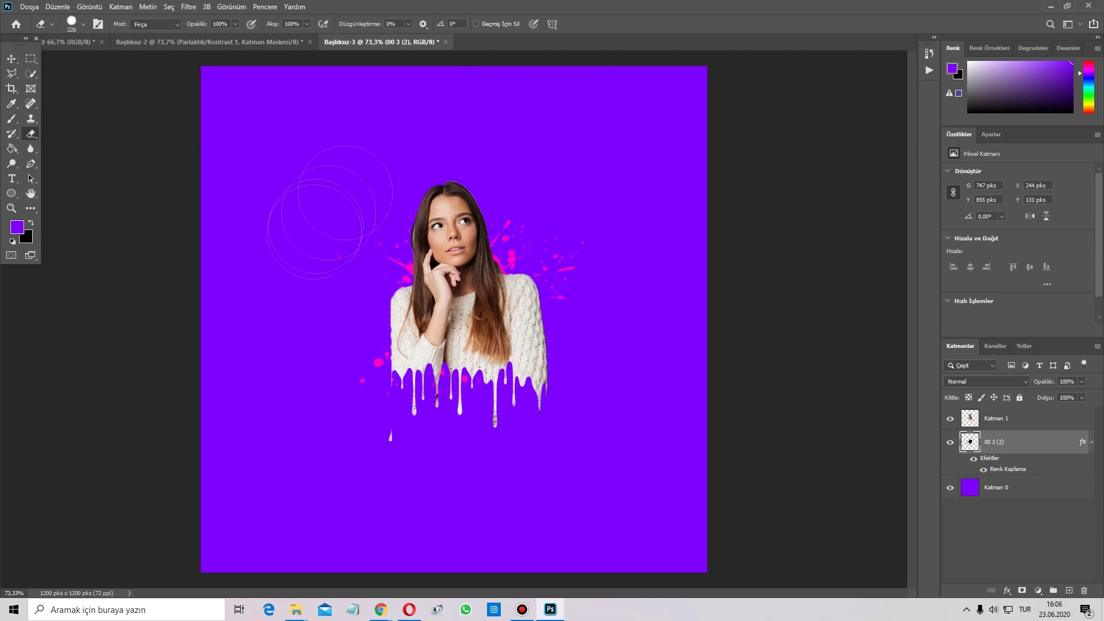
{"action": "left_click", "coordinate": [1069, 590]}
Put the new layer below the splatter and trial a green 478 px soft-brush glow, then undo it
{"action": "left_click_drag", "start_coordinate": [1010, 437], "coordinate": [1013, 500]}
{"action": "left_click", "coordinate": [17, 227]}
{"action": "left_click_drag", "start_coordinate": [845, 471], "coordinate": [847, 499]}
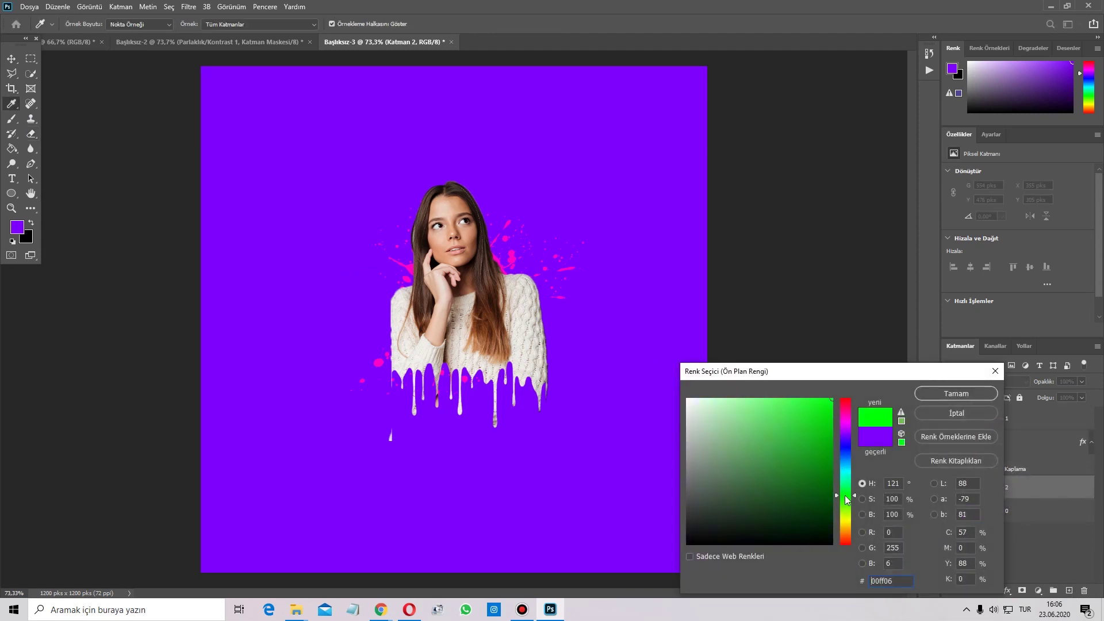
{"action": "left_click", "coordinate": [952, 396]}
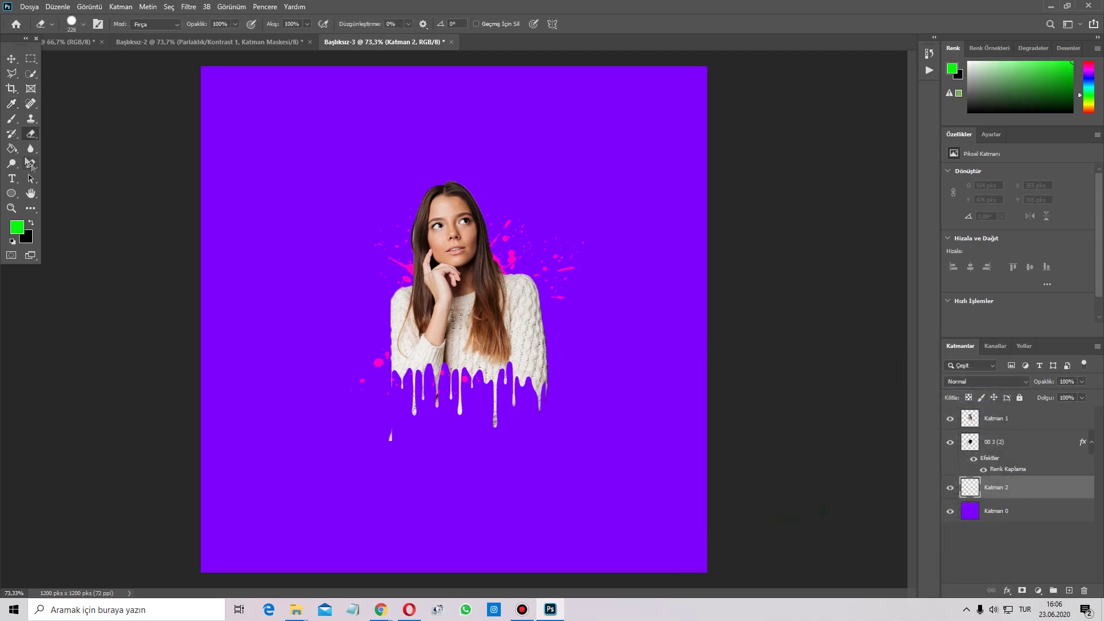
{"action": "left_click", "coordinate": [15, 122]}
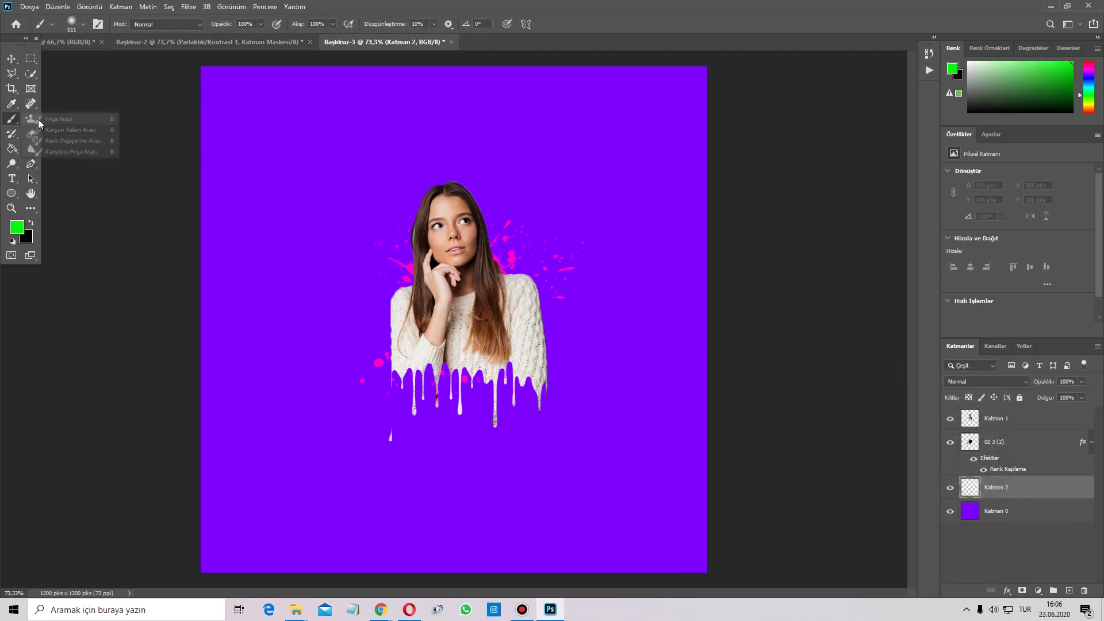
{"action": "left_click_drag", "start_coordinate": [487, 336], "coordinate": [405, 329]}
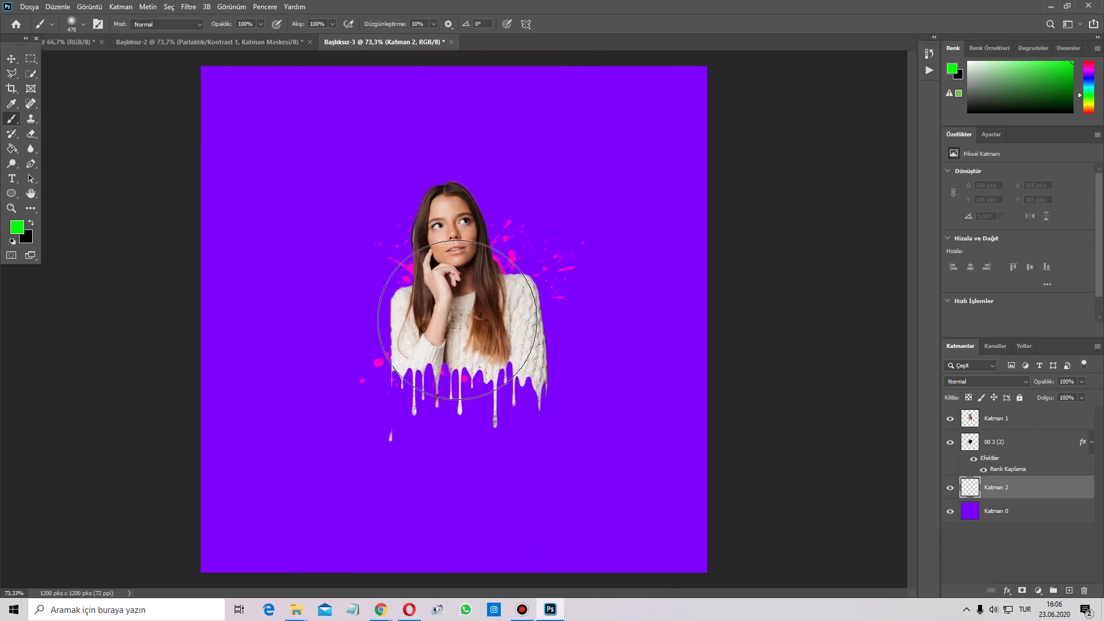
{"action": "left_click_drag", "start_coordinate": [425, 327], "coordinate": [471, 322]}
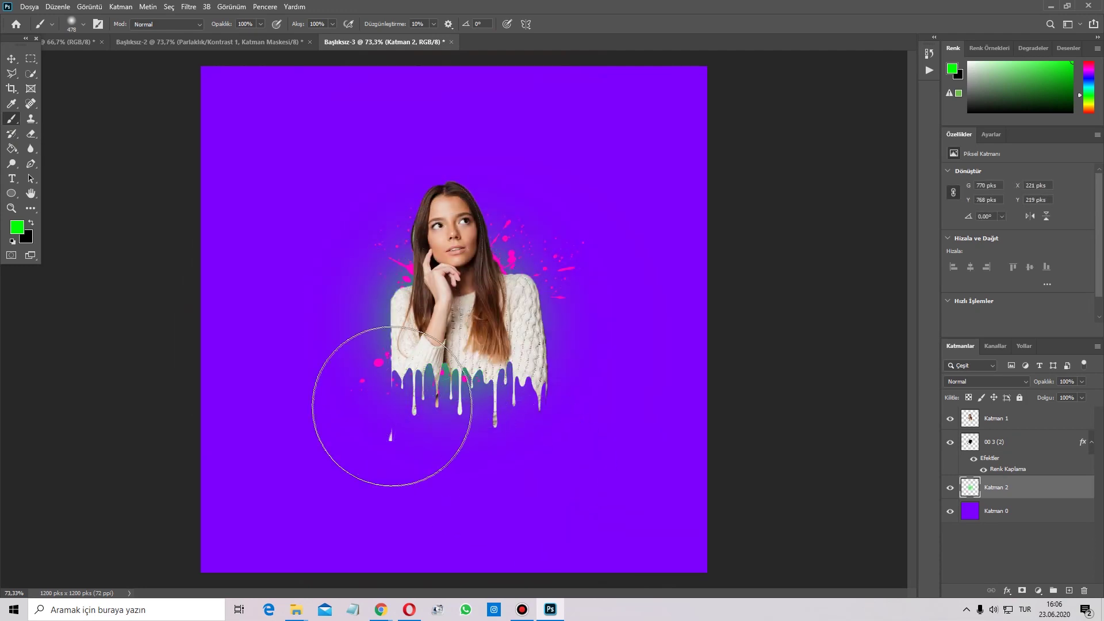
{"action": "key", "text": "ctrl+z"}
Paint a soft orange-red ff4e00 glow around the woman on the new layer
{"action": "left_click", "coordinate": [17, 228]}
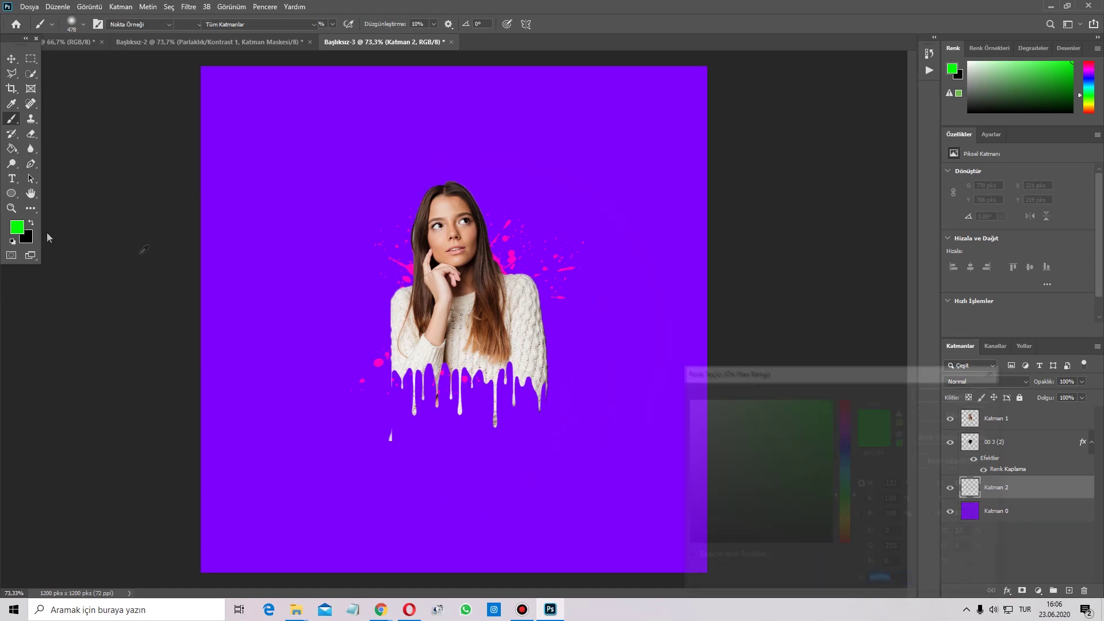
{"action": "left_click_drag", "start_coordinate": [851, 526], "coordinate": [849, 540]}
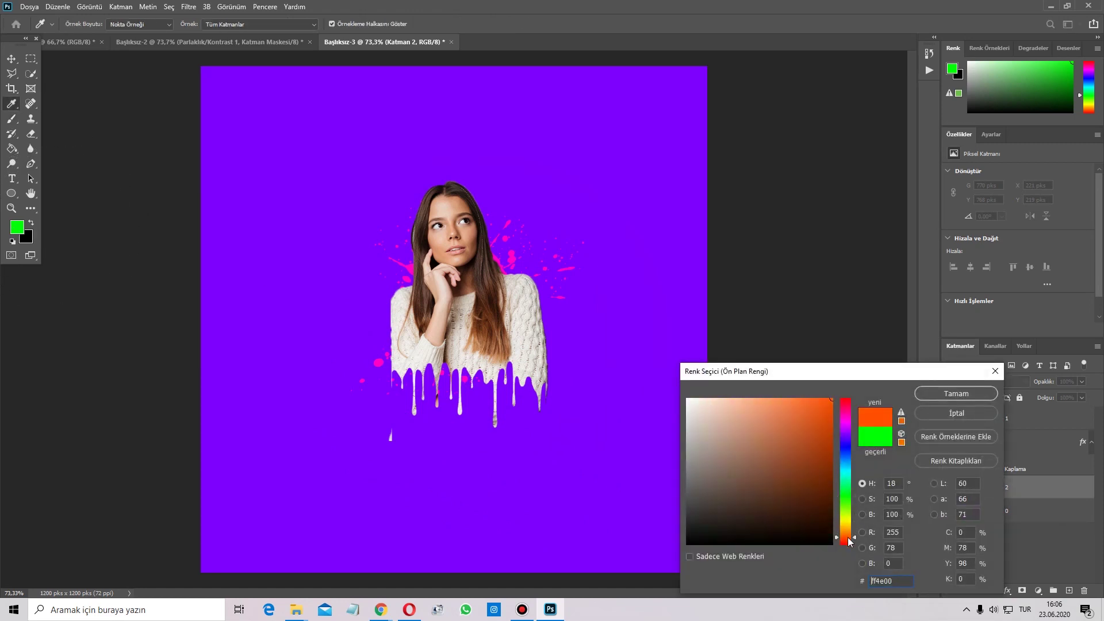
{"action": "left_click", "coordinate": [934, 395]}
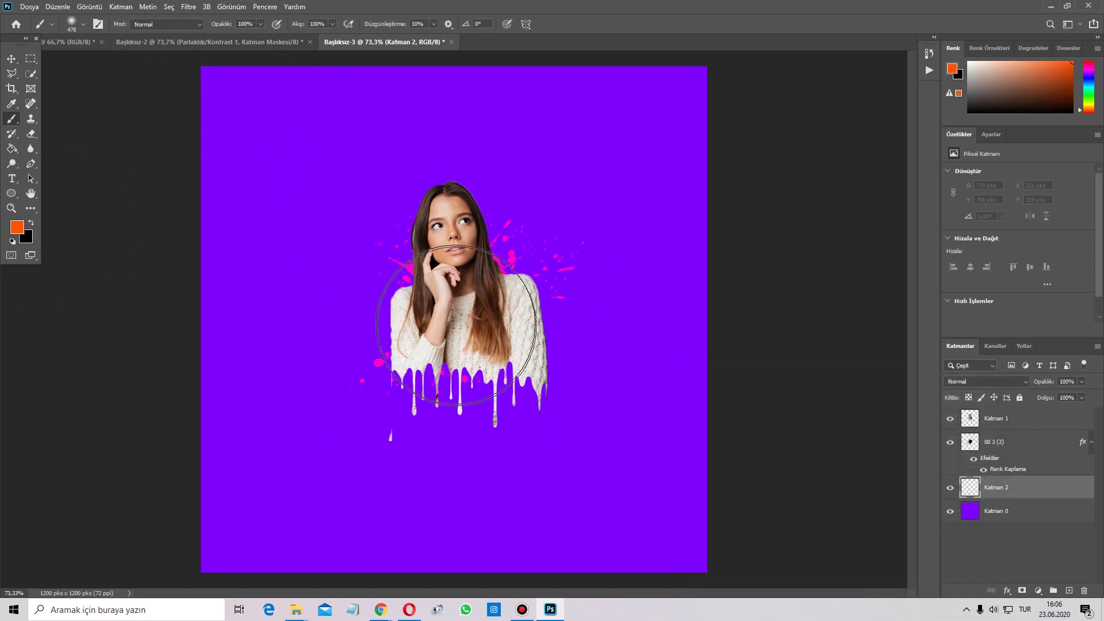
{"action": "left_click_drag", "start_coordinate": [465, 320], "coordinate": [552, 356]}
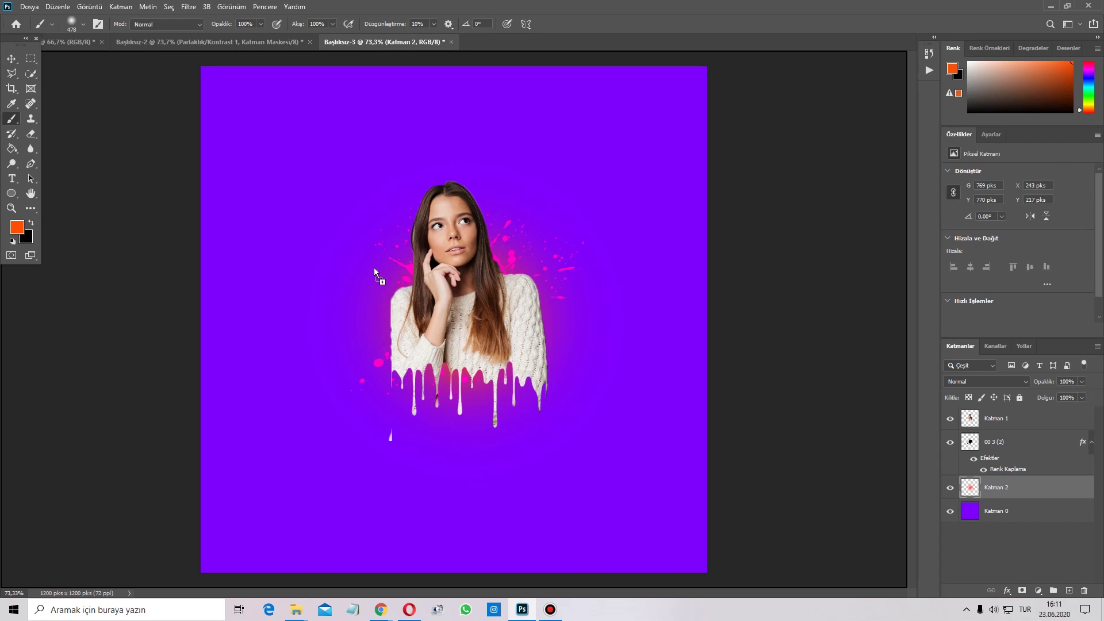
Place the red devil horns image, moved up and scaled to about half size
{"action": "left_click_drag", "start_coordinate": [374, 268], "coordinate": [373, 267]}
{"action": "left_click_drag", "start_coordinate": [511, 281], "coordinate": [511, 164]}
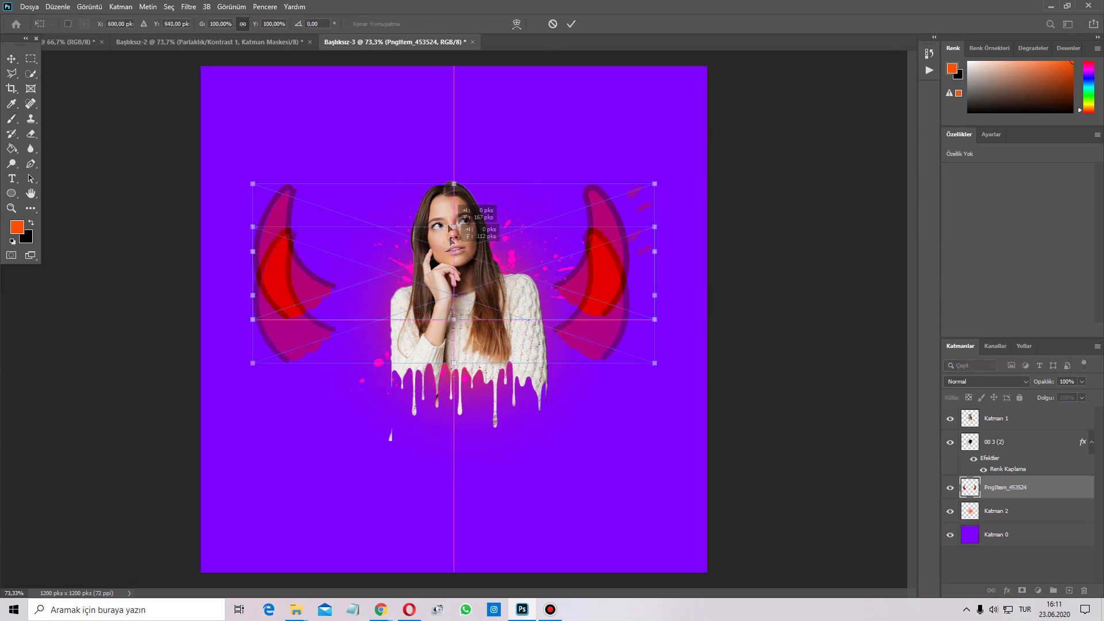
{"action": "mouse_move", "coordinate": [623, 141]}
{"action": "left_mouse_down"}
{"action": "mouse_move", "coordinate": [488, 183]}
{"action": "mouse_move", "coordinate": [477, 167]}
{"action": "left_mouse_up"}
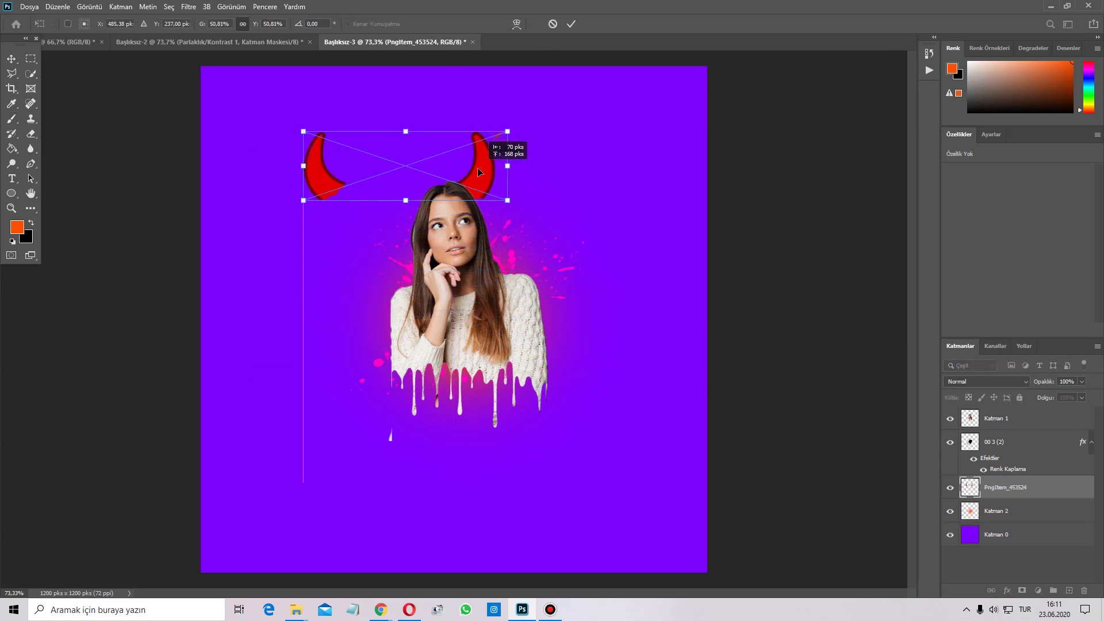
{"action": "left_click", "coordinate": [571, 23]}
{"action": "key", "text": "b"}
{"action": "scroll", "coordinate": [362, 157], "scroll_direction": "up", "scroll_amount": 5}
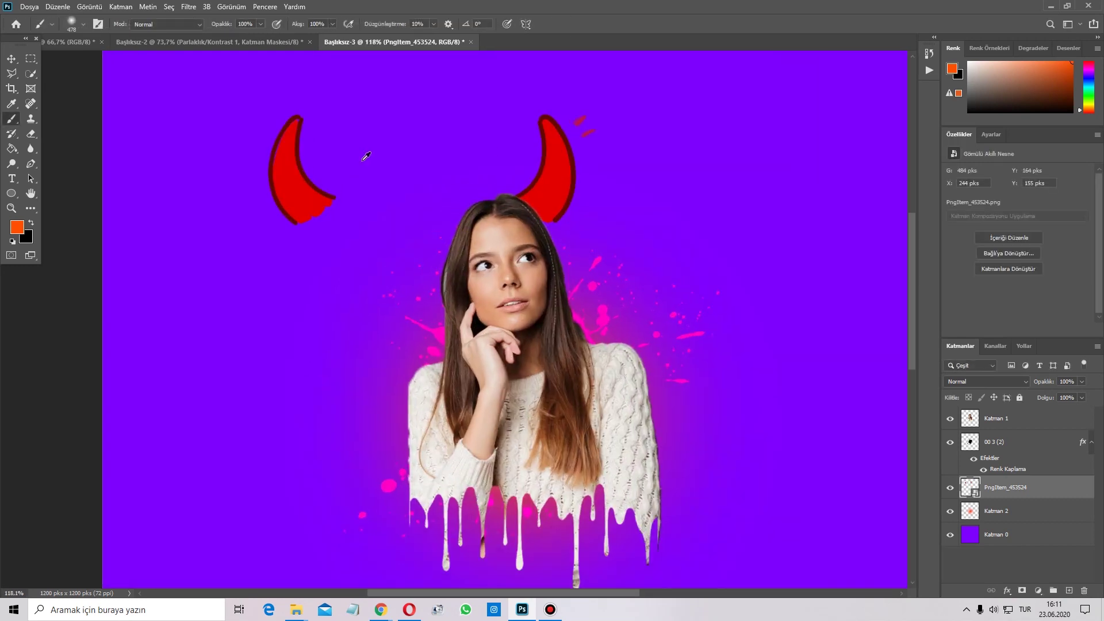
Shrink the horns to about 32%, tilt them about -14°, and seat them on her head
{"action": "key", "text": "ctrl+t"}
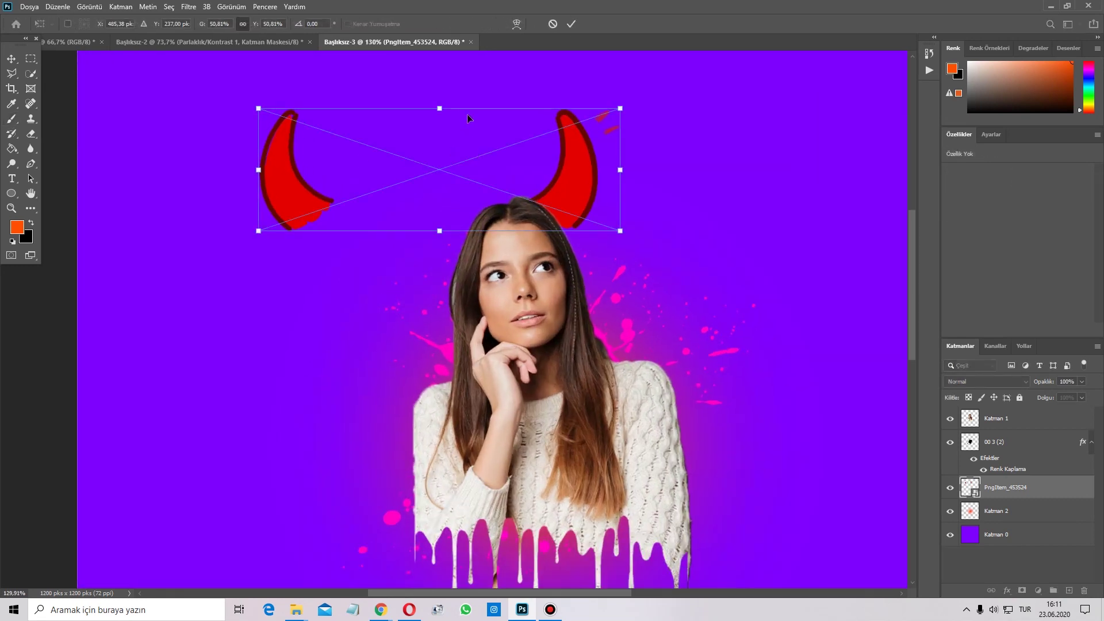
{"action": "left_click_drag", "start_coordinate": [470, 106], "coordinate": [470, 151]}
{"action": "left_click_drag", "start_coordinate": [435, 198], "coordinate": [467, 186]}
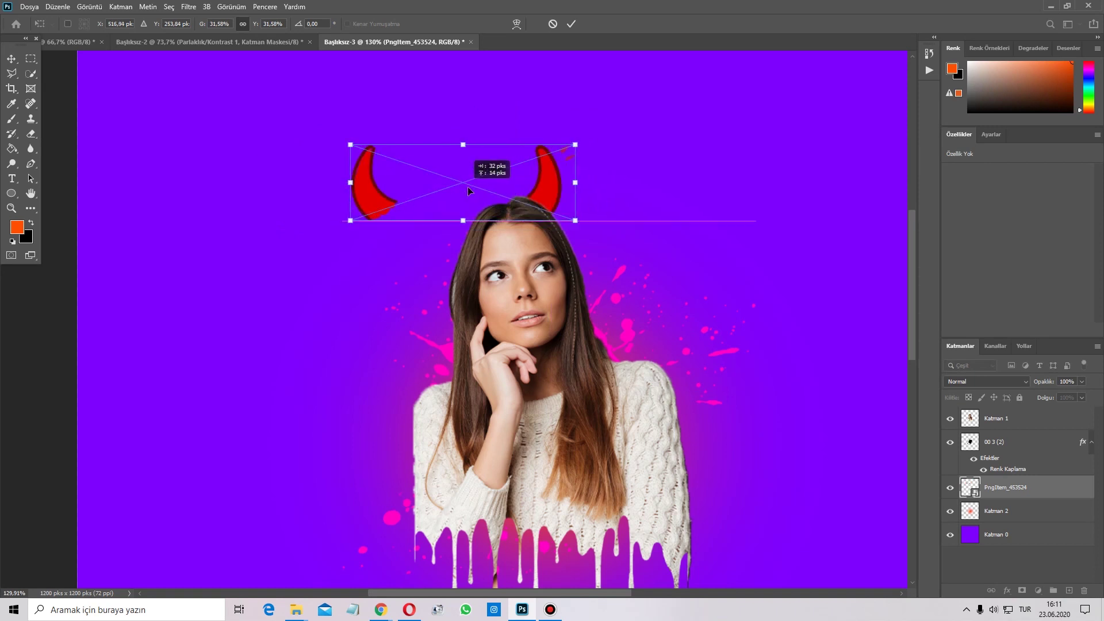
{"action": "left_click_drag", "start_coordinate": [495, 130], "coordinate": [481, 153]}
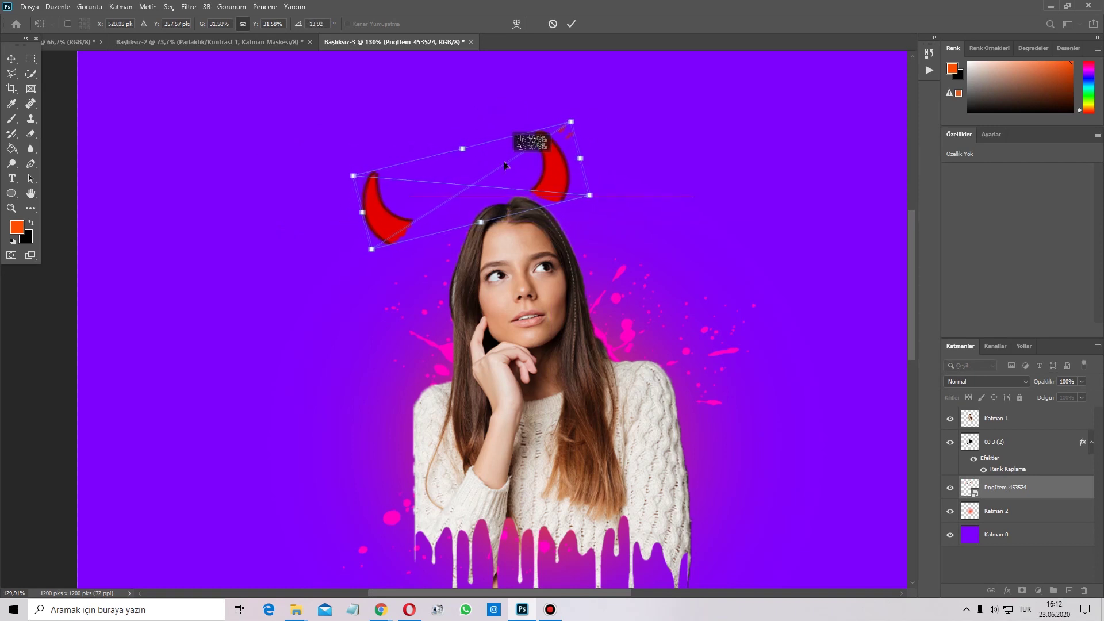
{"action": "mouse_move", "coordinate": [481, 153]}
{"action": "left_mouse_down"}
{"action": "mouse_move", "coordinate": [478, 184]}
{"action": "mouse_move", "coordinate": [515, 202]}
{"action": "left_mouse_up"}
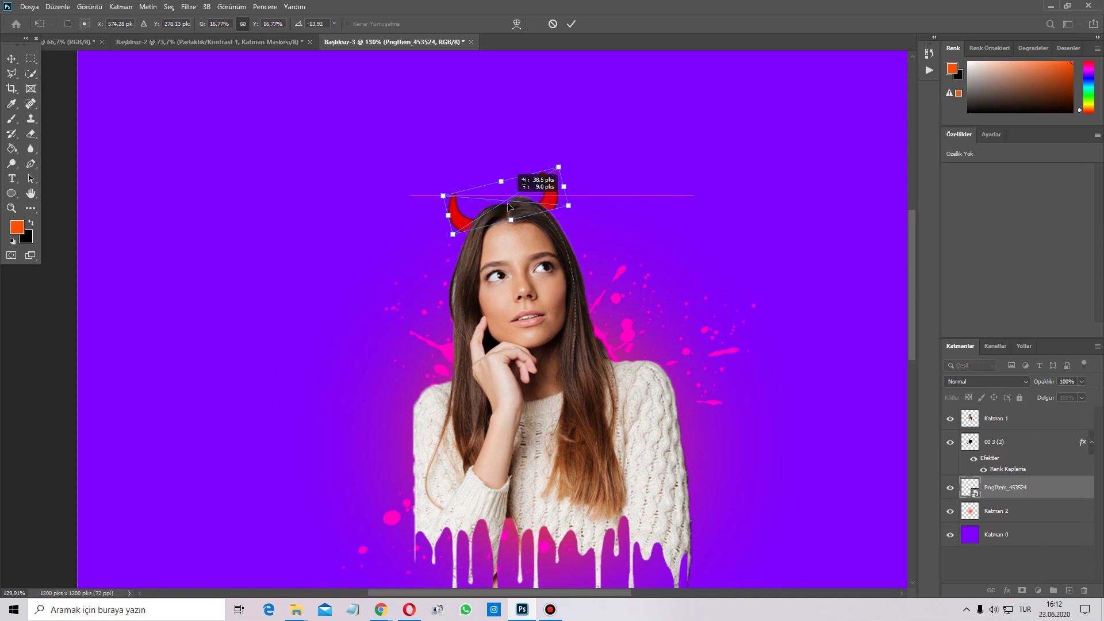
{"action": "left_click", "coordinate": [570, 24]}
{"action": "key", "text": "b"}
{"action": "scroll", "coordinate": [290, 240], "scroll_direction": "down", "scroll_amount": 3}
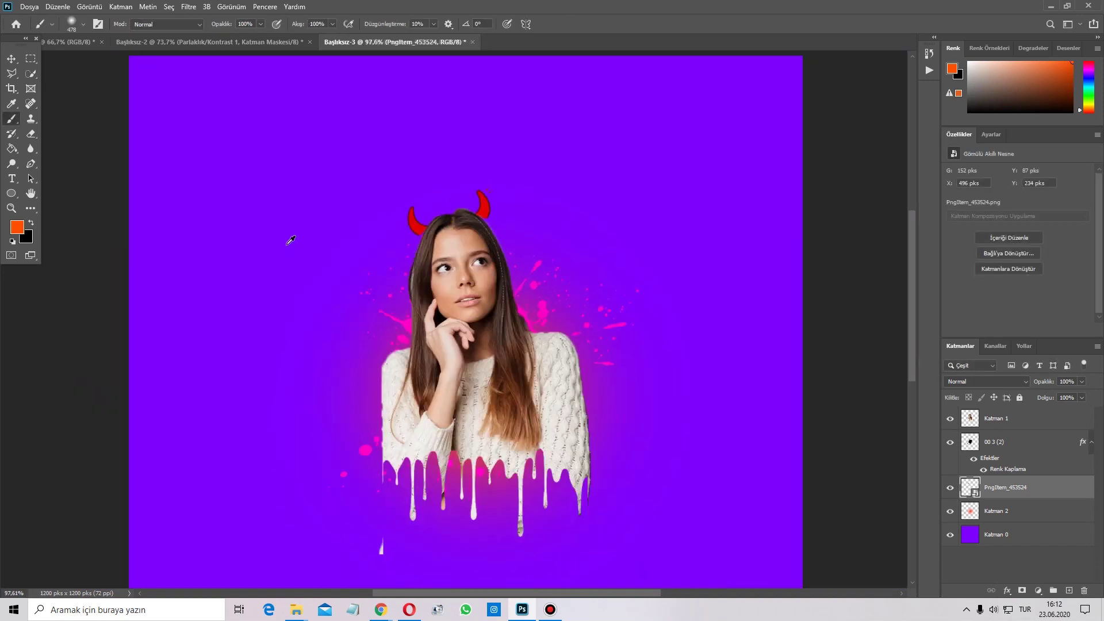